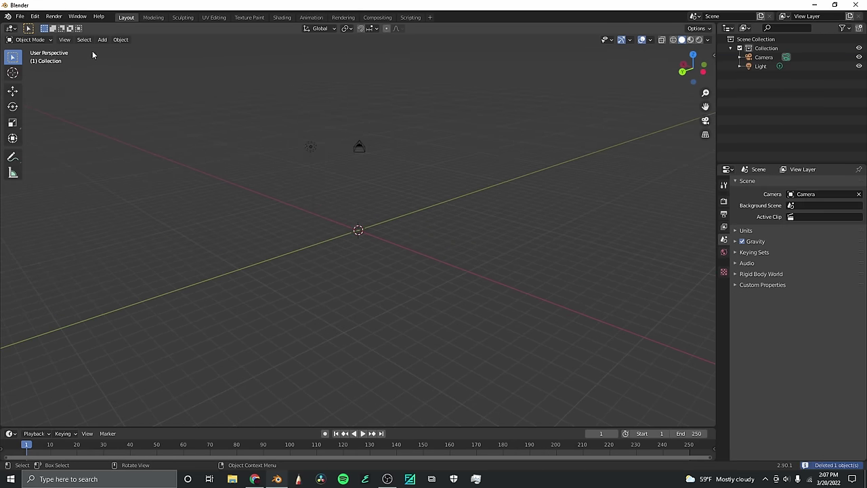
Add a mesh plane at the origin and scale it up into a large floor.
click(103, 39)
mouse_move(164, 52)
click(190, 58)
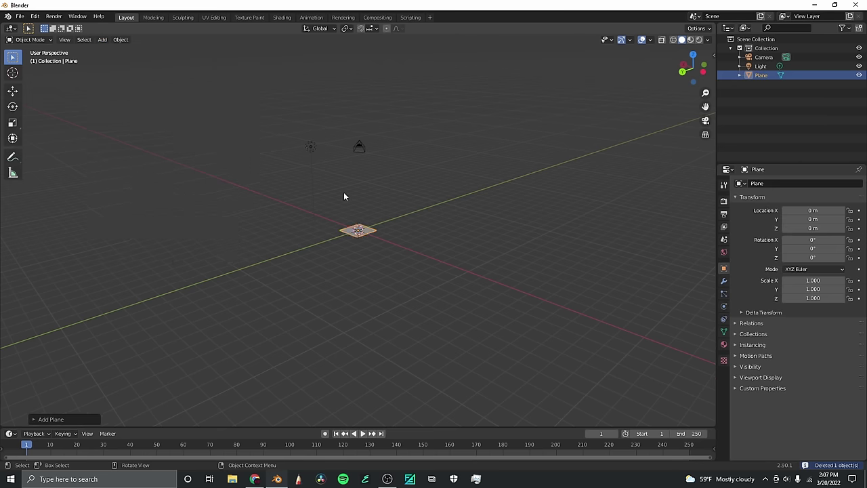
key(s)
click(80, 61)
Add a mesh cube at the origin and raise it about 0.75 m along Z.
click(102, 39)
mouse_move(118, 48)
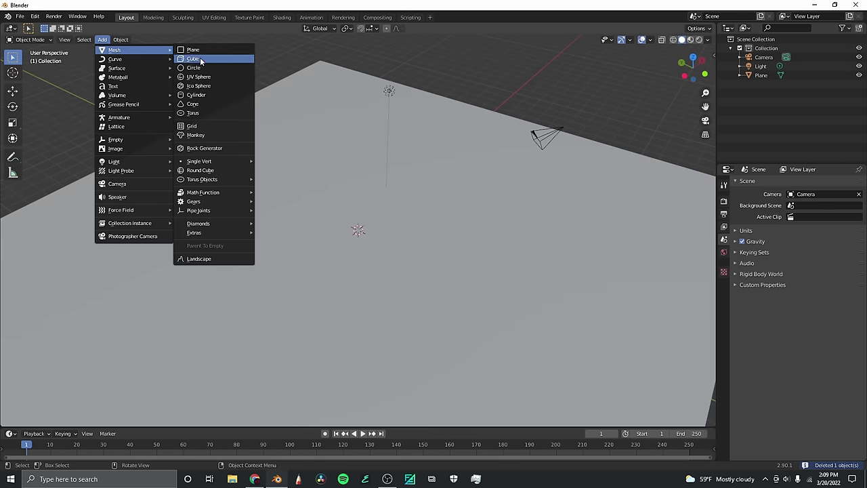
click(189, 58)
scroll(398, 240, up, 2)
middle_drag(398, 240, 364, 225)
key(g)
key(z)
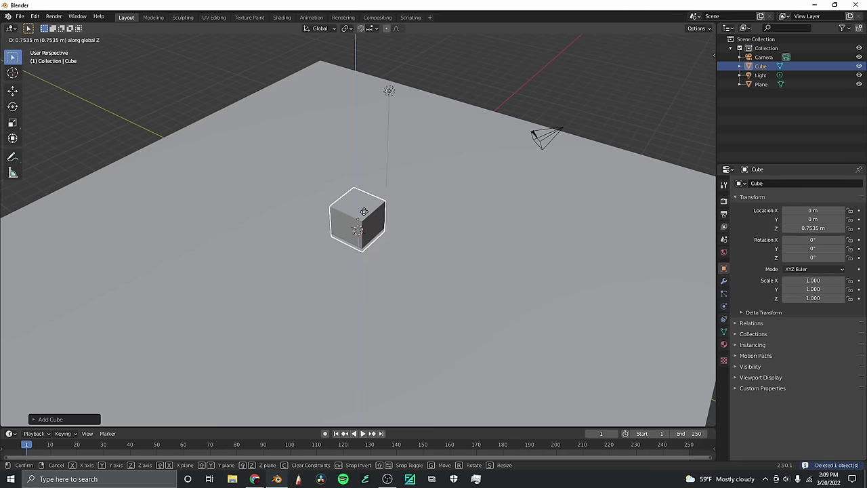
click(364, 212)
Thin the cube along Y and enlarge it uniformly into a slab with scale about 5.42, 0.54, 5.42.
key(s)
key(y)
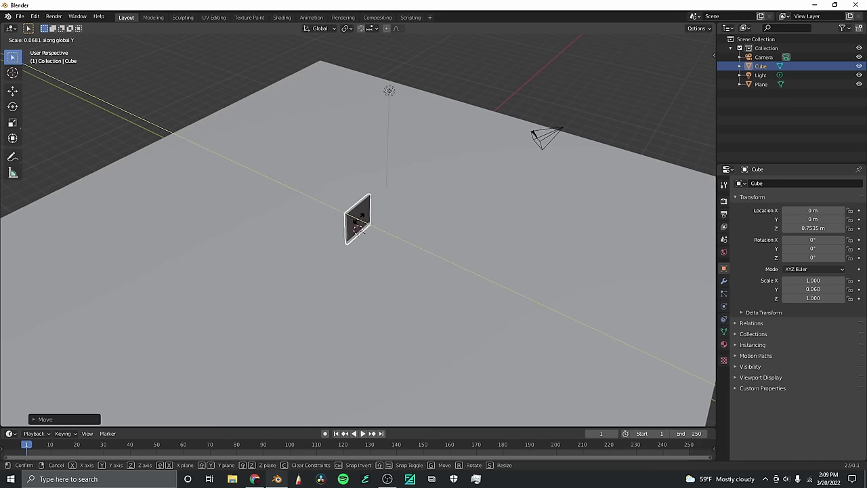
click(360, 222)
key(s)
click(339, 209)
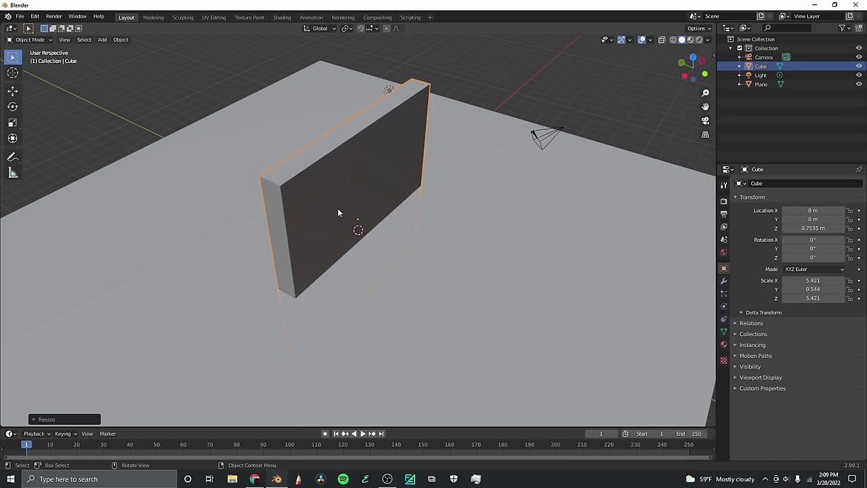
Move the slab up along Z to about 4.35 m, keeping its lower edge slightly beneath the floor.
key(g)
key(z)
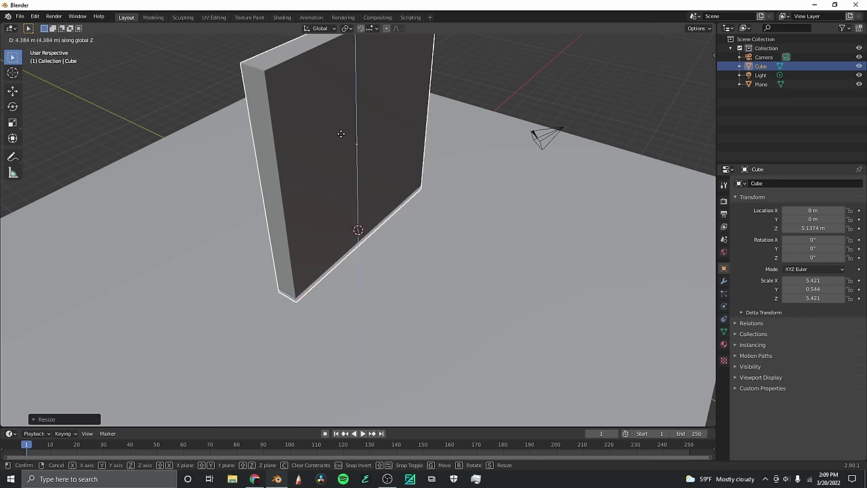
click(341, 132)
key(g)
key(z)
click(341, 148)
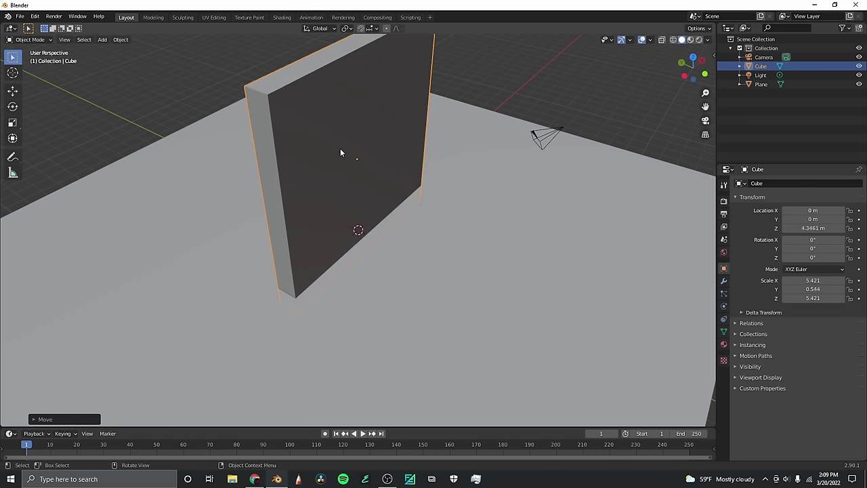
Reduce the slab's thickness to a Y scale of about 0.3 and its height to a Z scale of about 2.29.
drag(698, 63, 597, 70)
scroll(469, 201, down, 4)
key(s)
key(y)
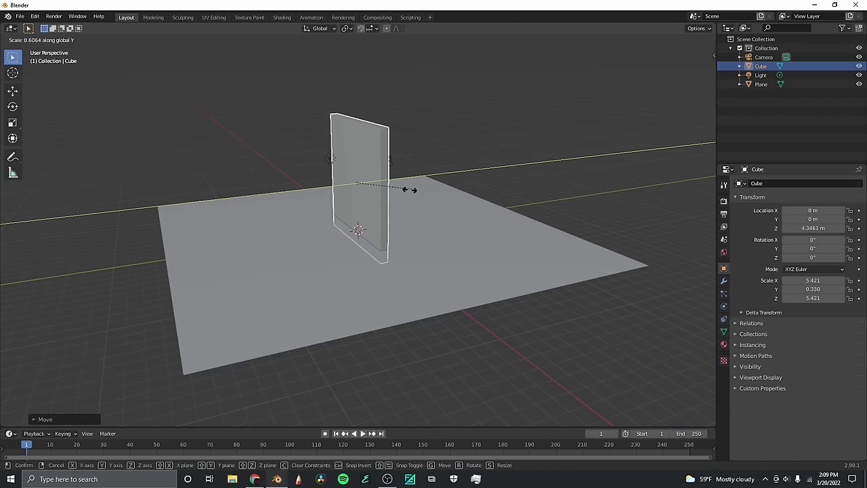
click(401, 186)
key(s)
key(z)
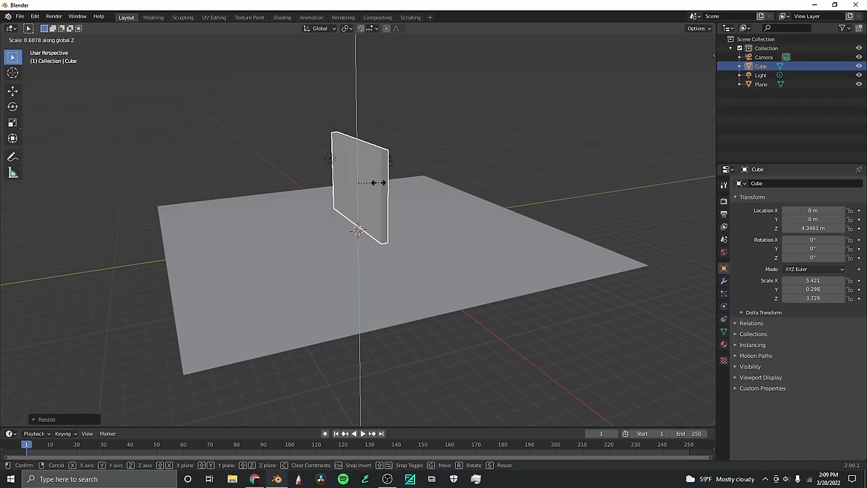
click(371, 185)
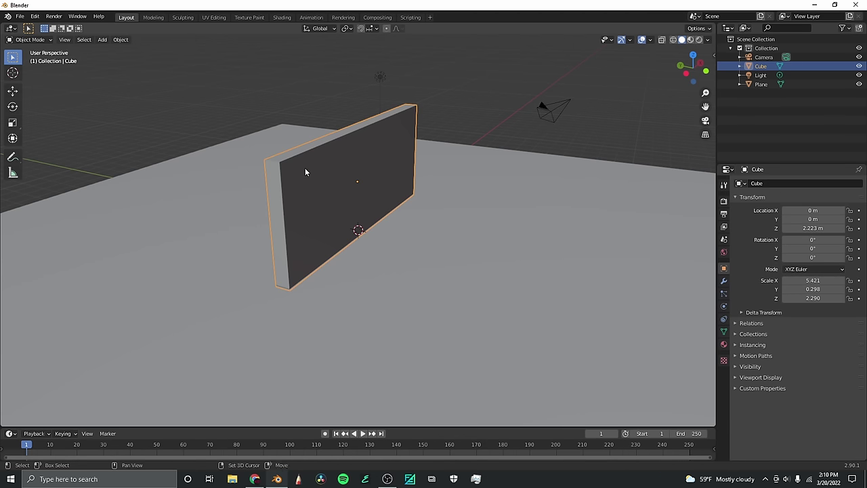
Duplicate the wall in place and flatten the copy along Z to a scale of about 0.35.
key(shift+d)
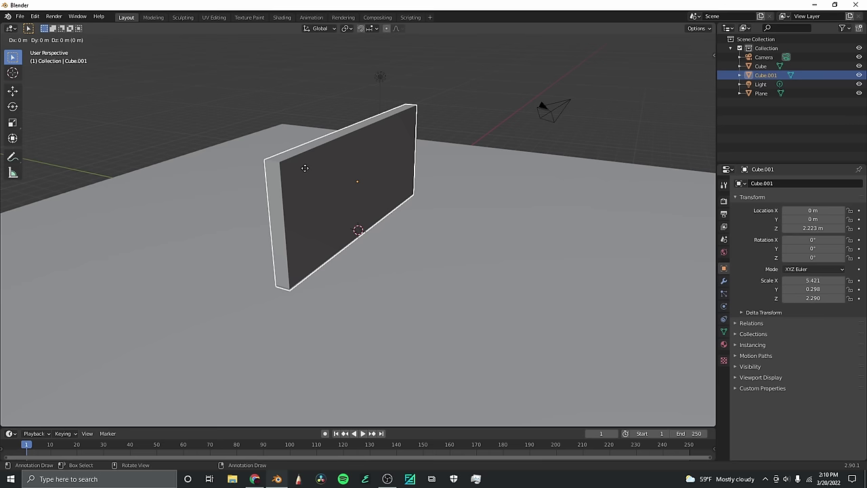
right_click(304, 168)
key(s)
key(z)
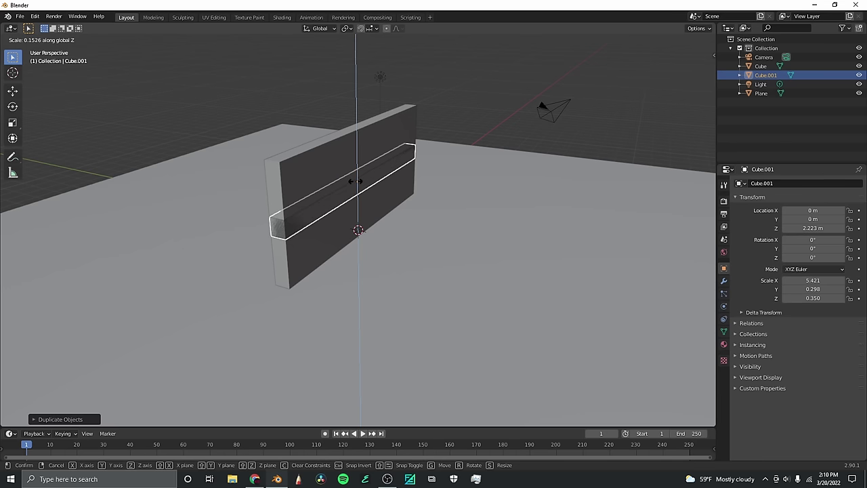
click(353, 171)
Lower the flattened copy along Z to about 0.34 m at the wall's base and enlarge it slightly, to an X scale of about 5.56.
key(g)
key(z)
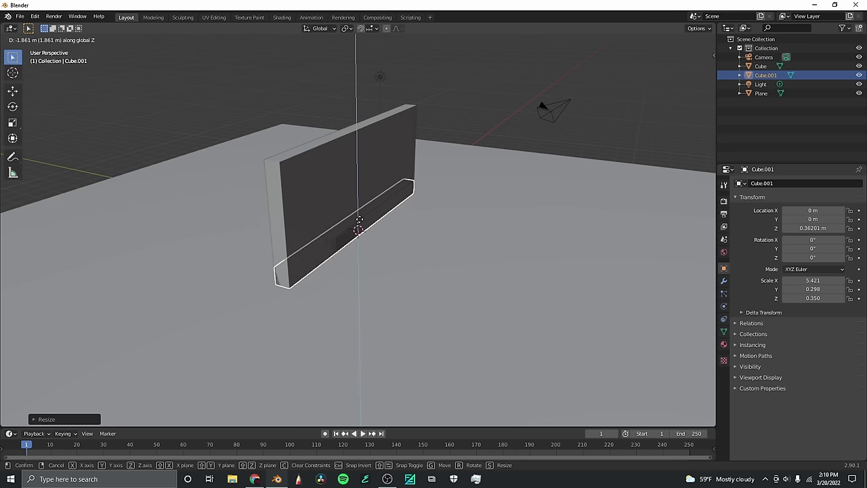
click(359, 224)
key(s)
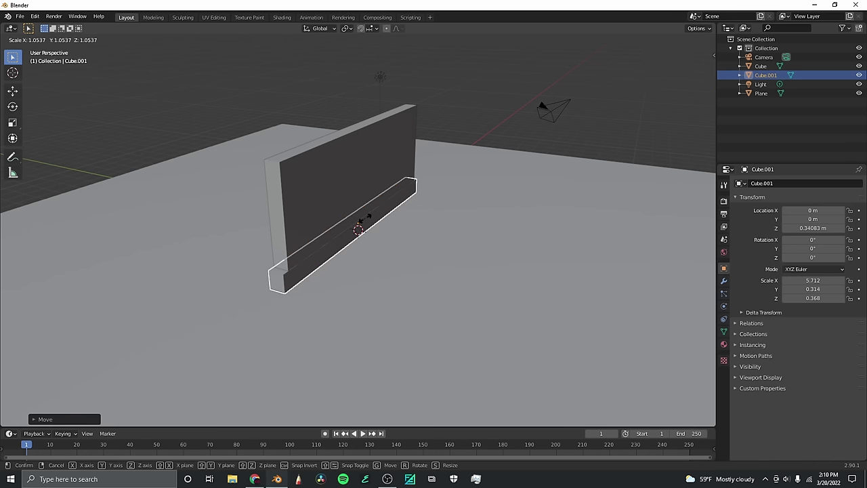
click(364, 218)
Shorten the baseboard strip along X to a scale of about 5.45 so it barely overhangs the wall's ends.
middle_drag(364, 219, 458, 250)
click(441, 284)
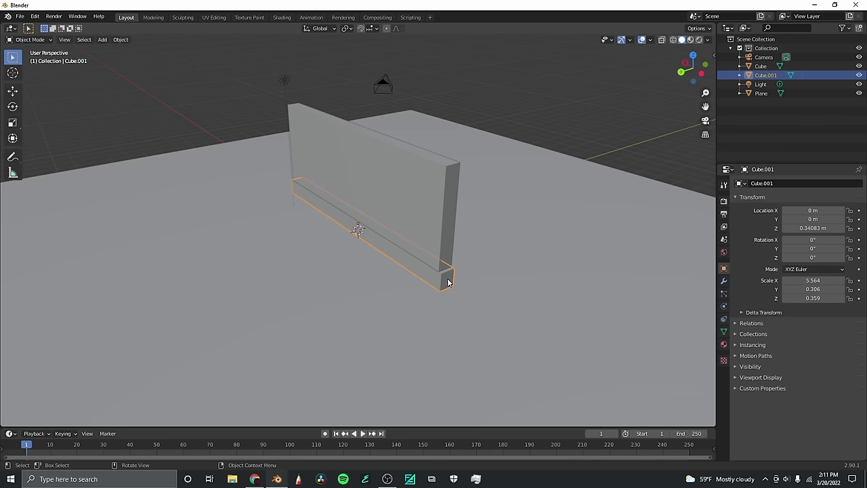
key(s)
key(x)
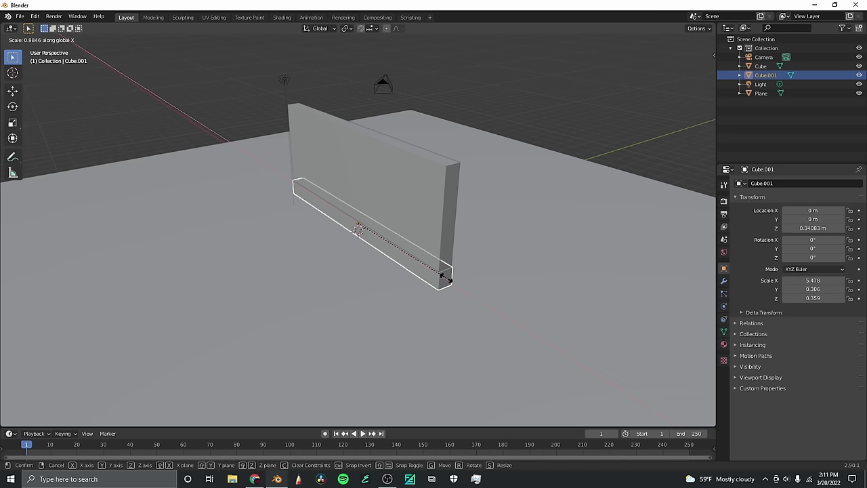
click(446, 277)
click(533, 112)
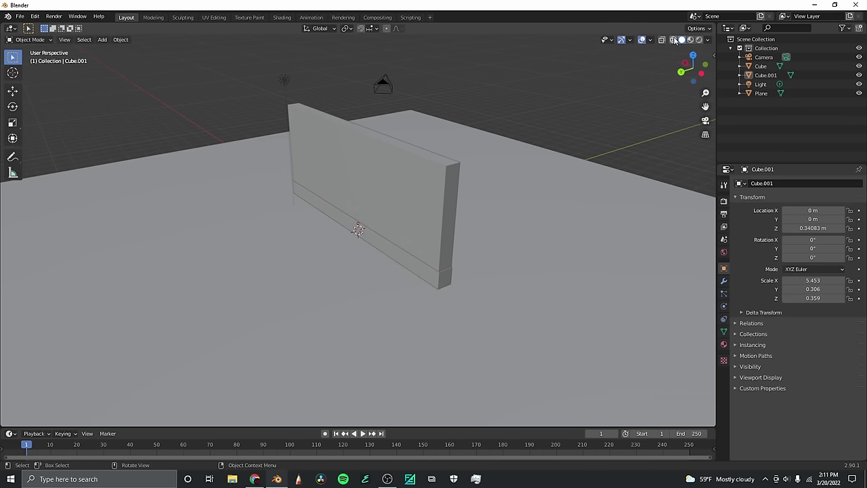
Create a new material named Wall 1 for the wall and one named Wall 2 for the baseboard strip.
drag(691, 68, 854, 66)
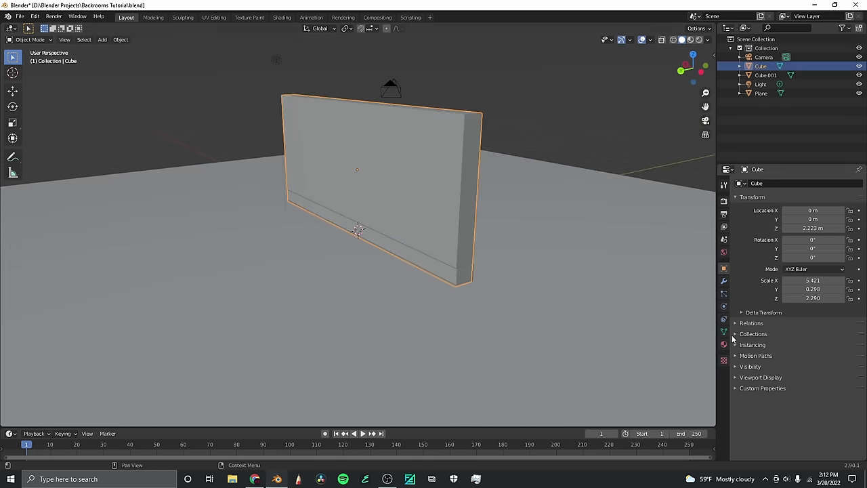
click(724, 345)
click(750, 224)
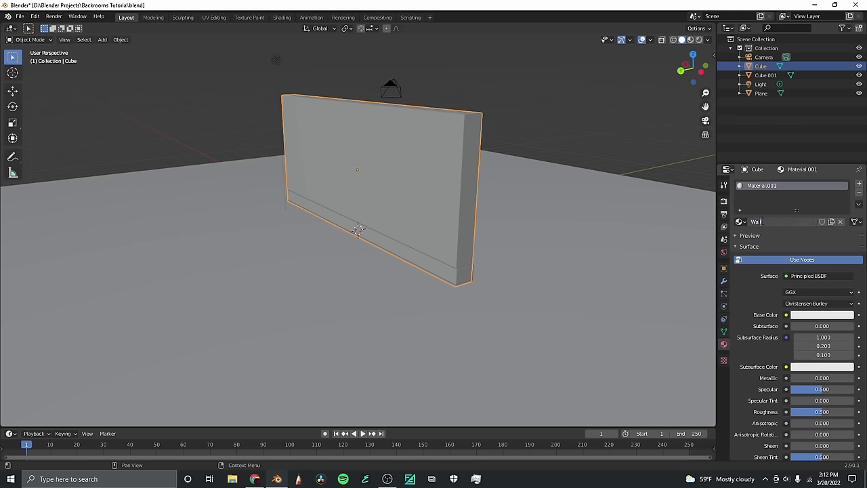
key(Return)
click(417, 255)
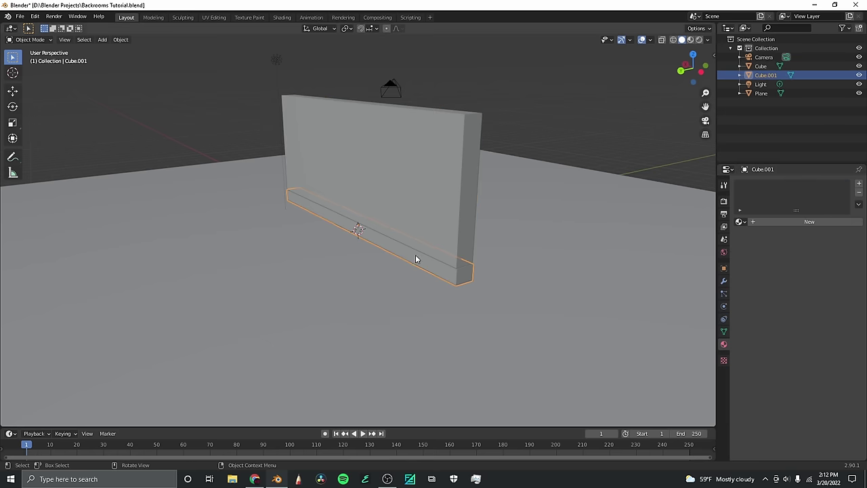
click(765, 222)
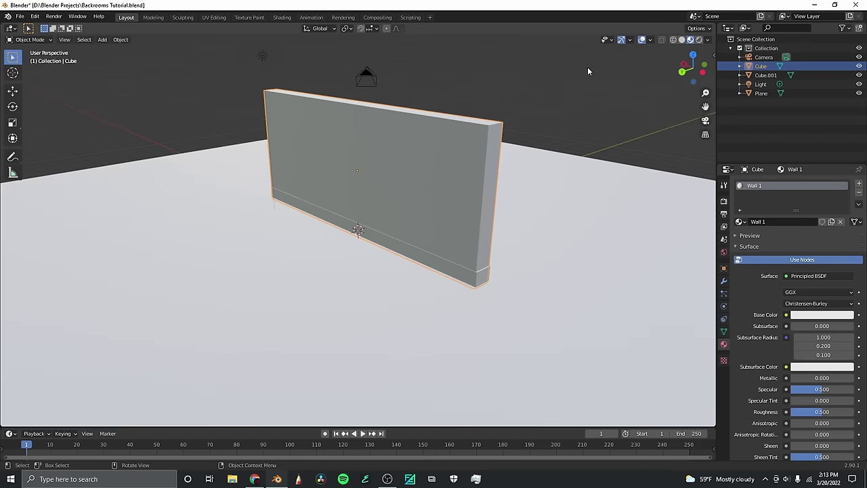
Set the wall material's base color to yellow, about hue 0.125, saturation 0.641, value 0.906.
click(589, 72)
mouse_move(689, 70)
mouse_down()
mouse_move(789, 70)
mouse_move(671, 70)
mouse_move(692, 68)
mouse_up()
click(455, 182)
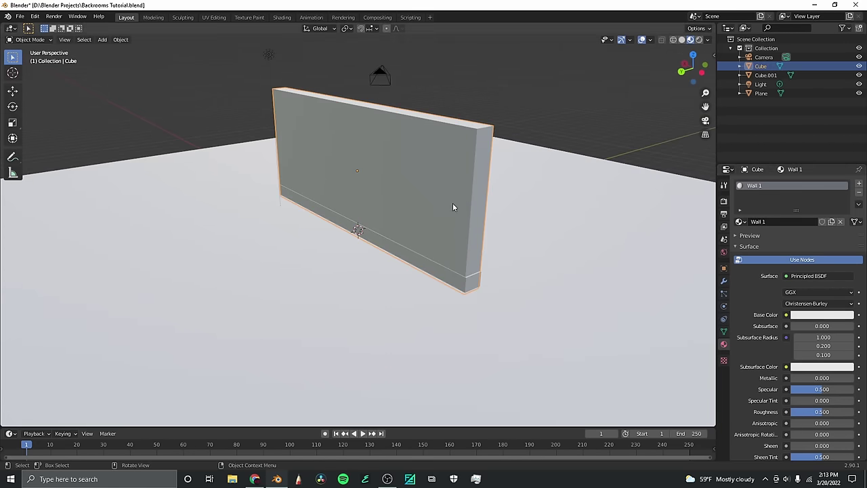
click(805, 315)
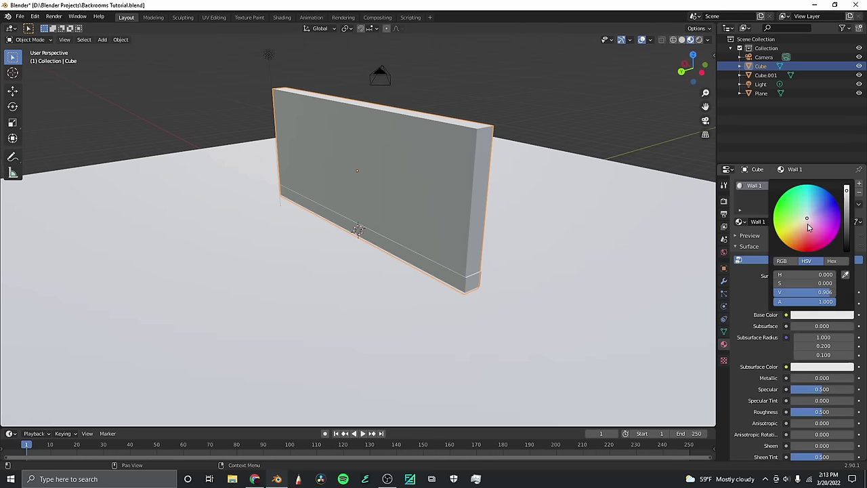
drag(807, 228, 790, 232)
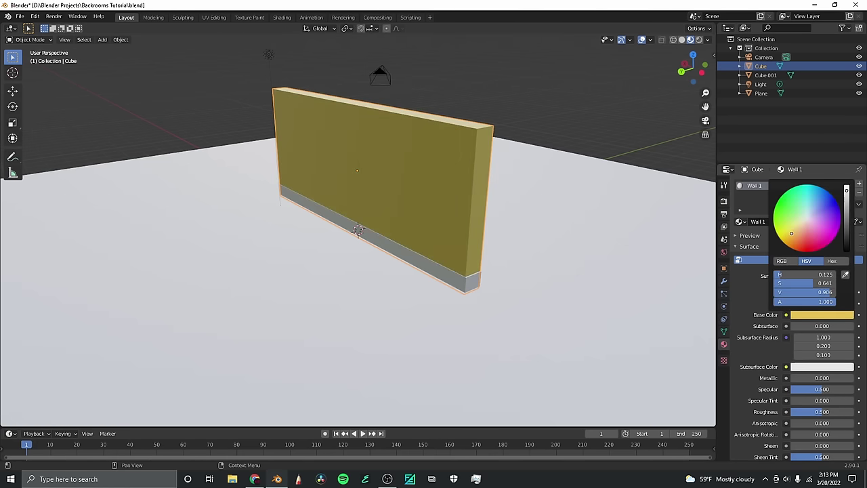
Set the baseboard material's base color to a deeper yellow, about hue 0.121, saturation 0.849, value 0.906.
click(432, 268)
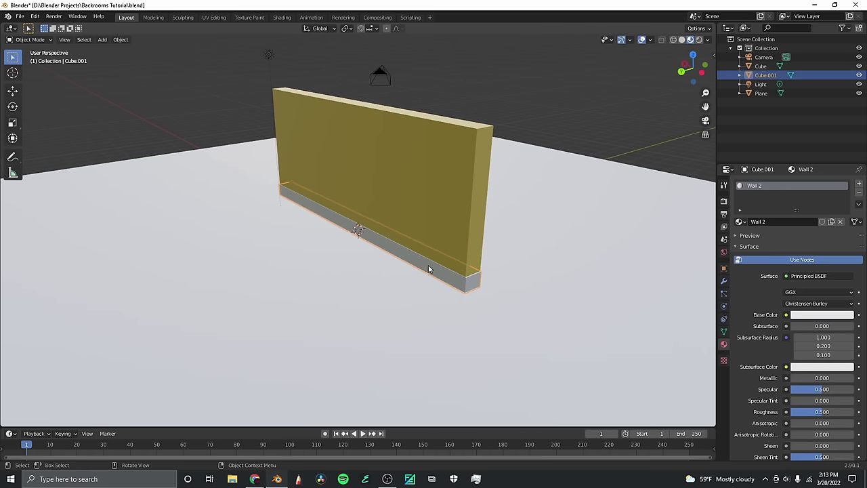
click(814, 315)
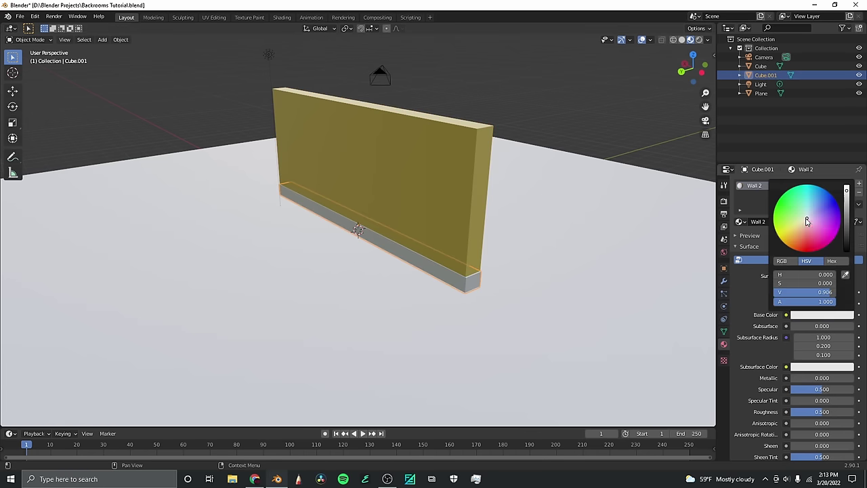
drag(806, 222, 788, 232)
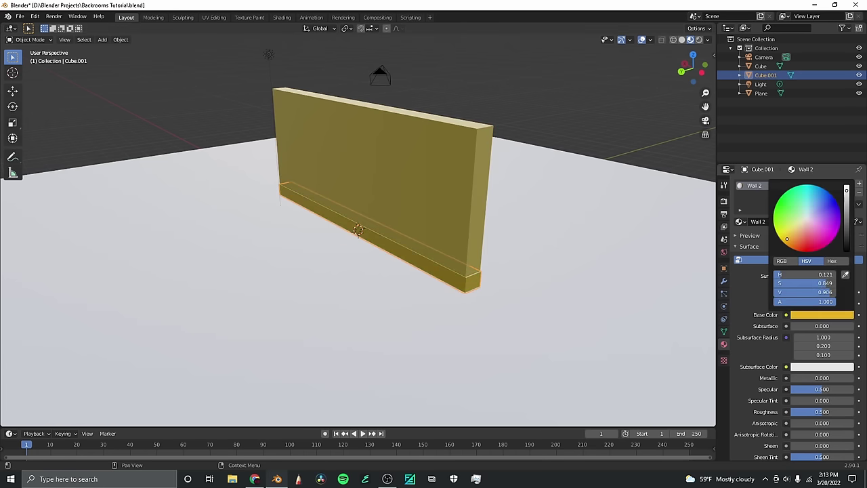
click(538, 137)
Inspect the colored wall and baseboard in rendered viewport shading and look over the baseboard material's settings.
mouse_move(688, 62)
mouse_down()
mouse_move(847, 27)
mouse_move(751, 95)
mouse_move(629, 86)
mouse_up()
click(699, 40)
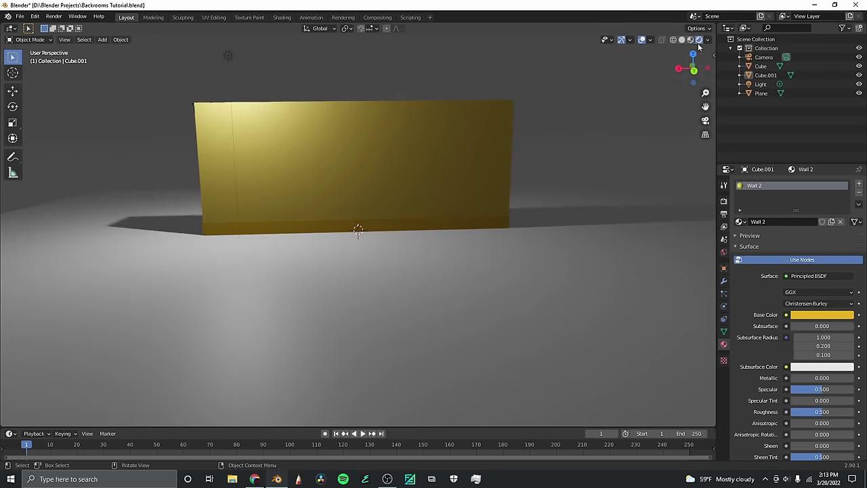
drag(695, 68, 607, 81)
scroll(776, 377, down, 5)
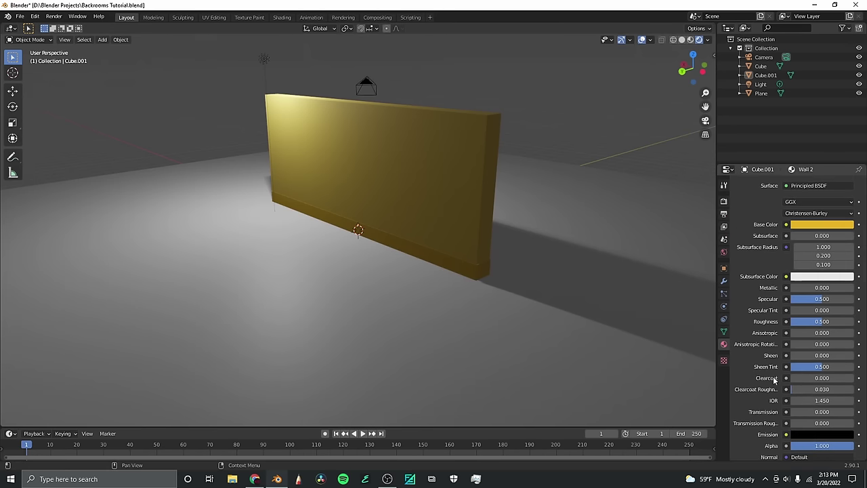
scroll(763, 297, up, 5)
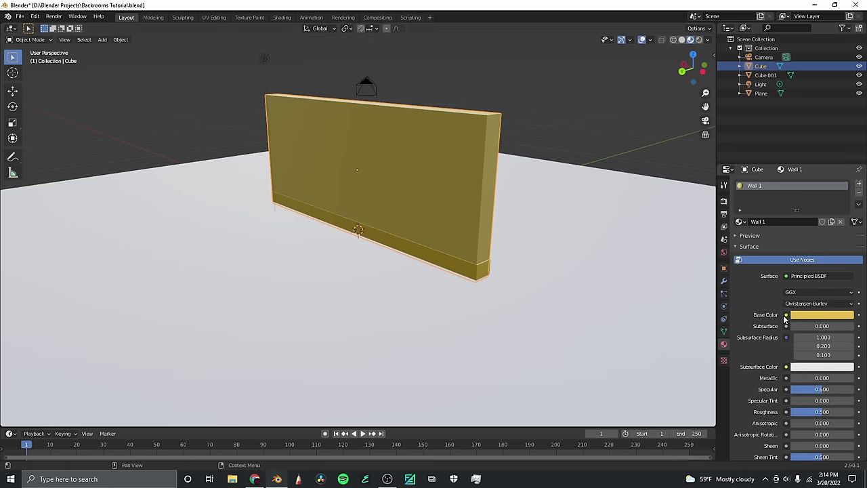
Use an image texture for the wall material's base color and load Wallpaper 1.png from the Backrooms 1 folder.
click(786, 316)
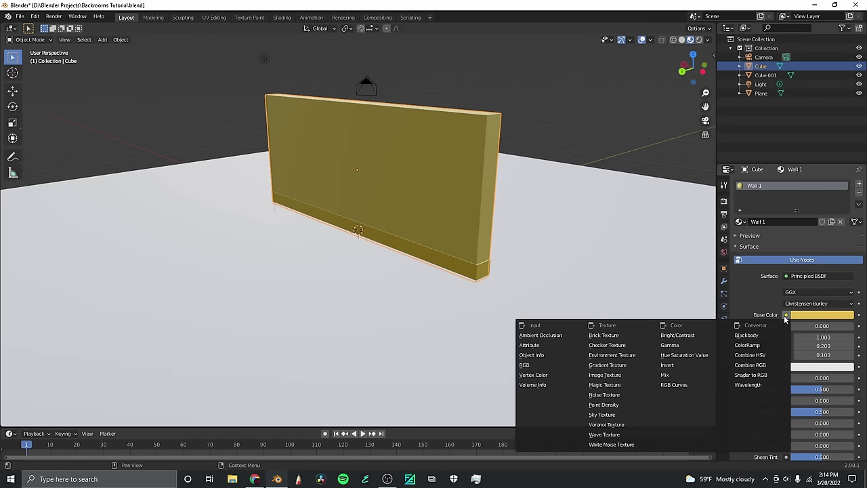
click(609, 377)
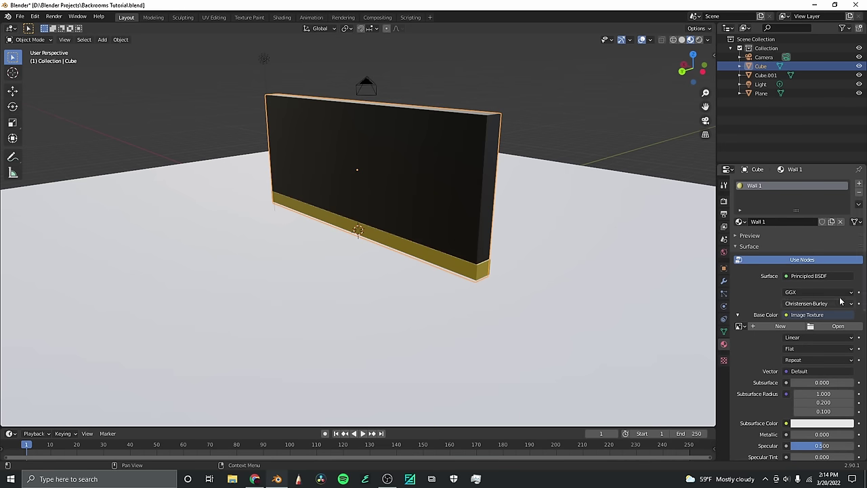
click(839, 327)
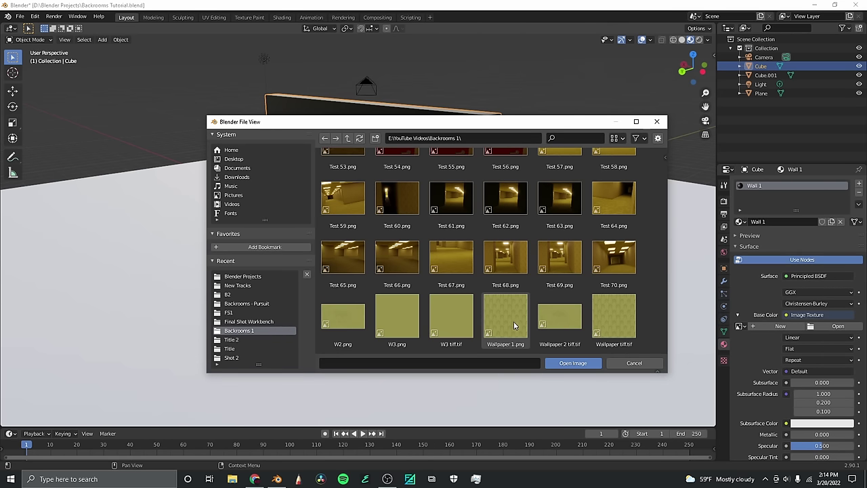
click(513, 321)
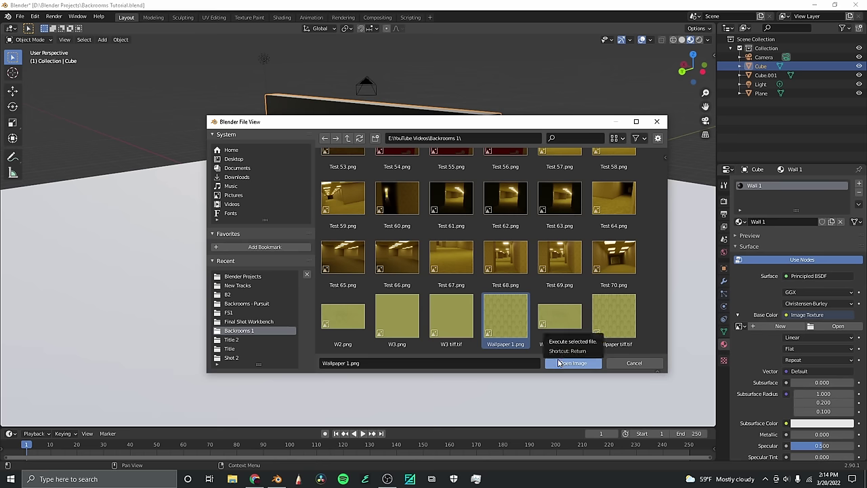
click(573, 364)
middle_drag(460, 177, 677, 75)
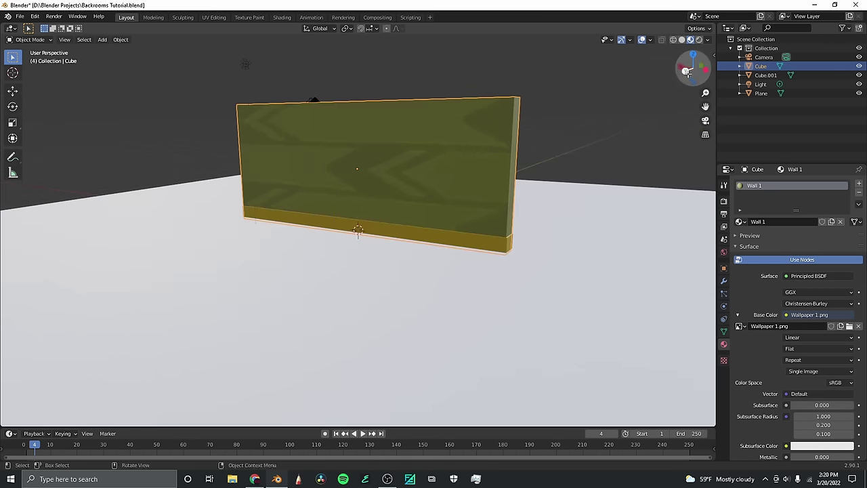
Open the Wall 1 material's node setup for shading and add a Texture Coordinate node ahead of the Wallpaper 1.png node.
mouse_move(687, 71)
mouse_down()
mouse_move(830, 100)
mouse_move(815, 85)
mouse_move(676, 69)
mouse_move(702, 73)
mouse_up()
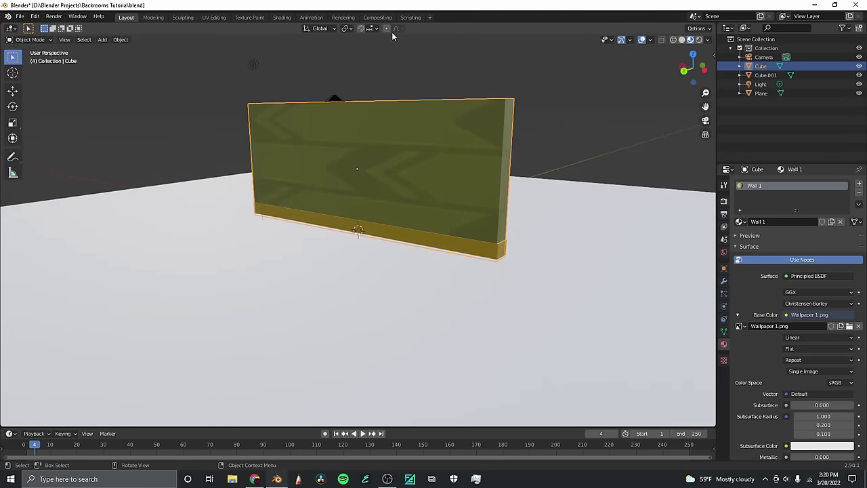
click(281, 18)
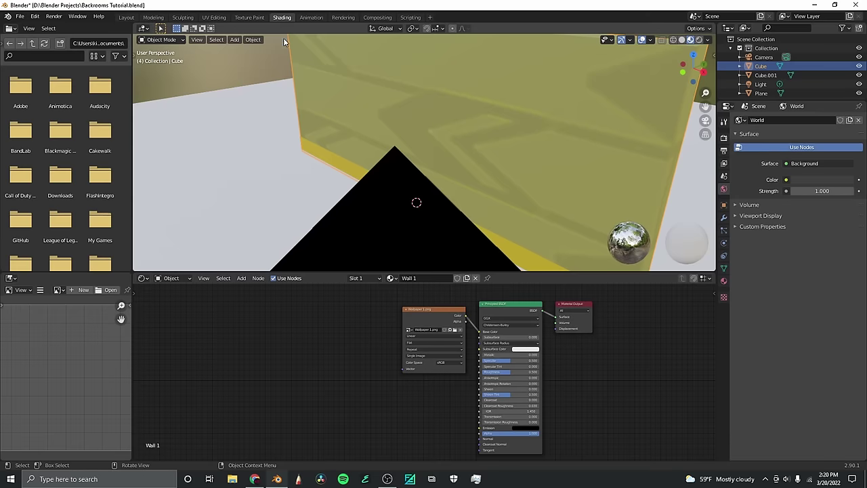
click(242, 278)
click(259, 288)
text(tex)
click(305, 304)
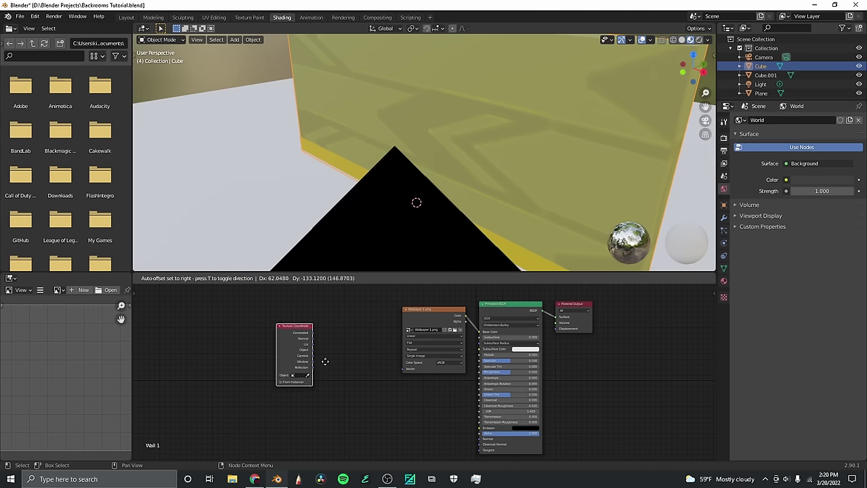
click(325, 358)
Add a Mapping node between the Texture Coordinate node and the Wallpaper 1.png image node.
click(241, 278)
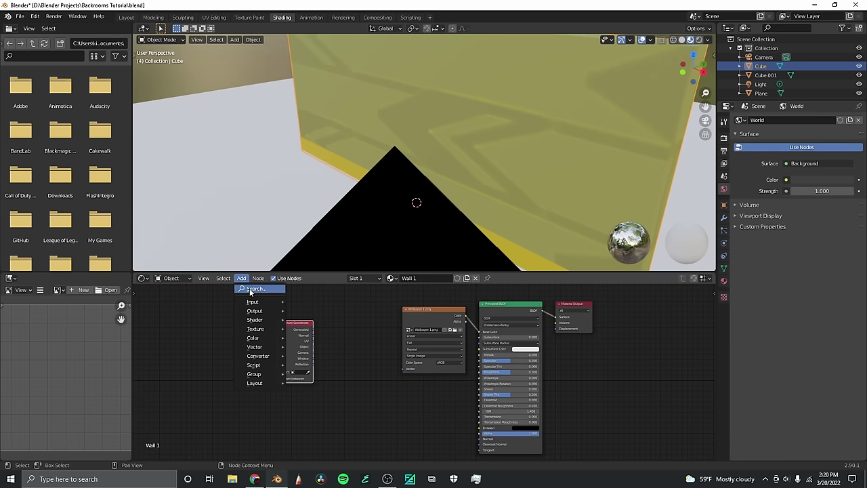
click(254, 289)
text(mapp)
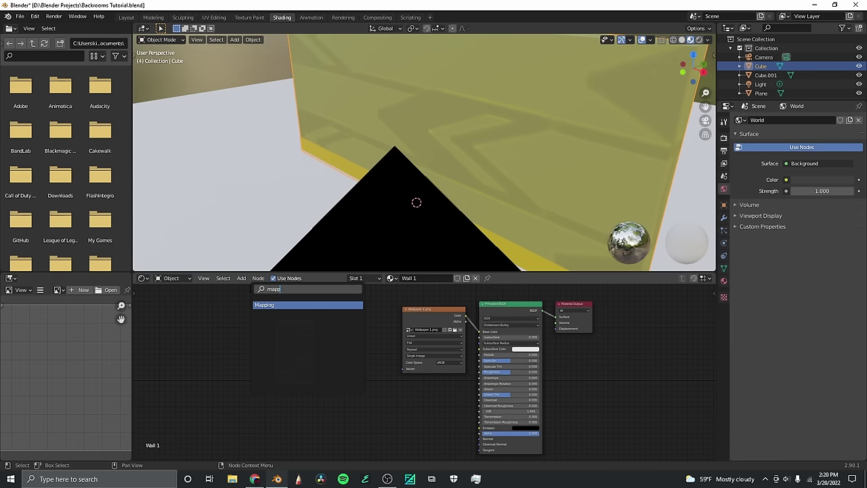
key(Return)
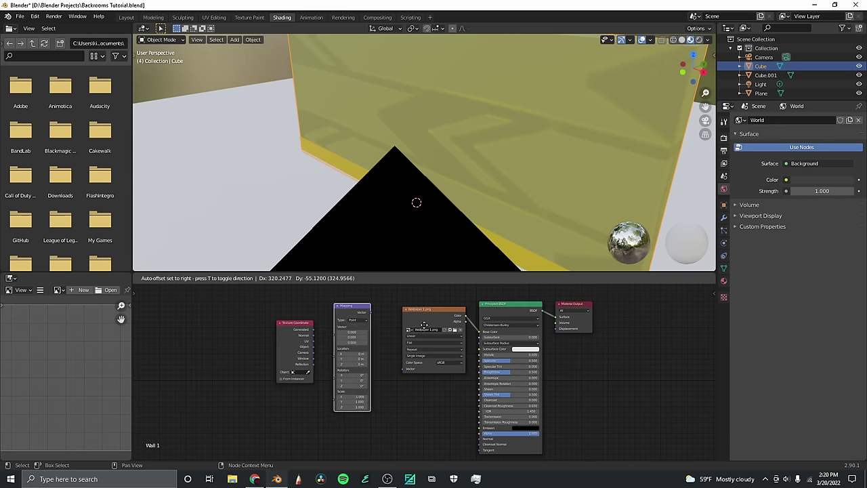
click(356, 309)
scroll(296, 372, up, 2)
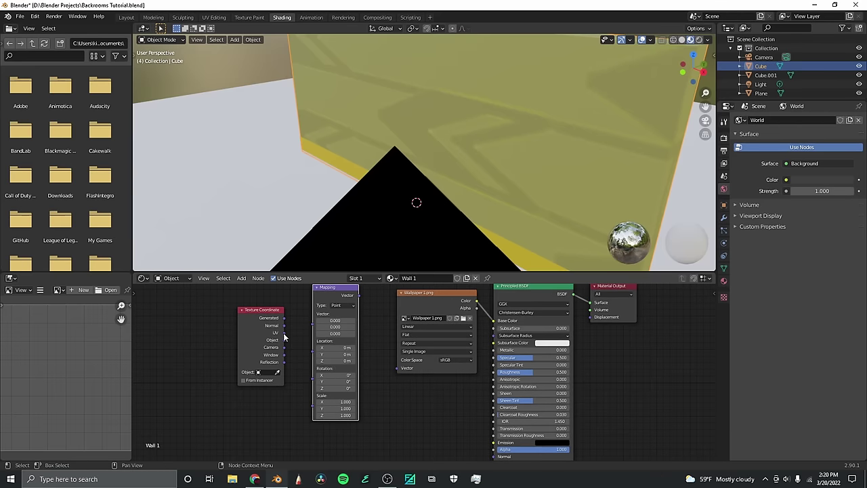
Connect the Texture Coordinate's UV output to the Mapping vector, and the Mapping output to the wallpaper image's vector input.
drag(284, 334, 316, 328)
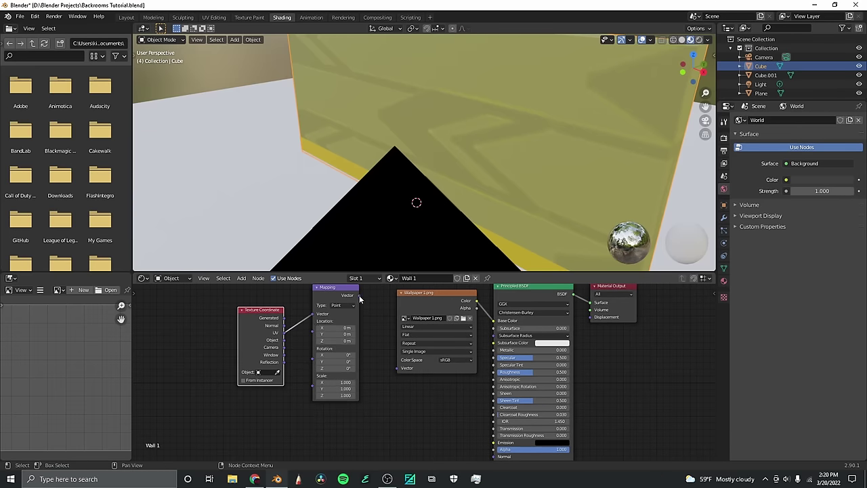
drag(359, 296, 398, 368)
key(Home)
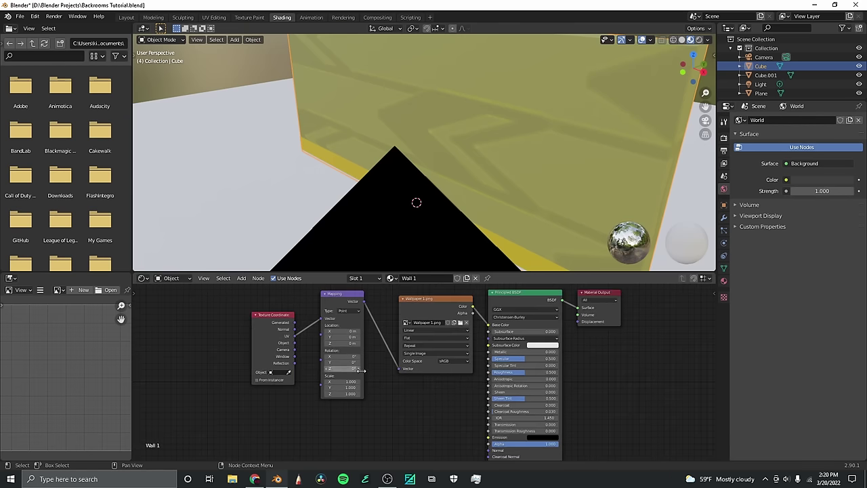
Tile the wallpaper smaller by setting the Mapping scale to X -3.5, Y -12.8 and Z 0.
drag(343, 382, 301, 381)
scroll(477, 132, down, 4)
scroll(477, 132, up, 1)
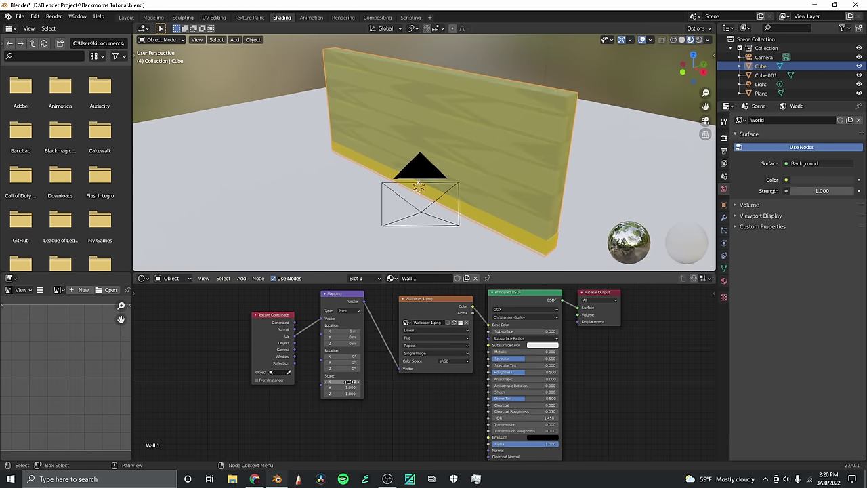
mouse_move(348, 382)
mouse_down()
mouse_move(313, 383)
mouse_move(332, 387)
mouse_up()
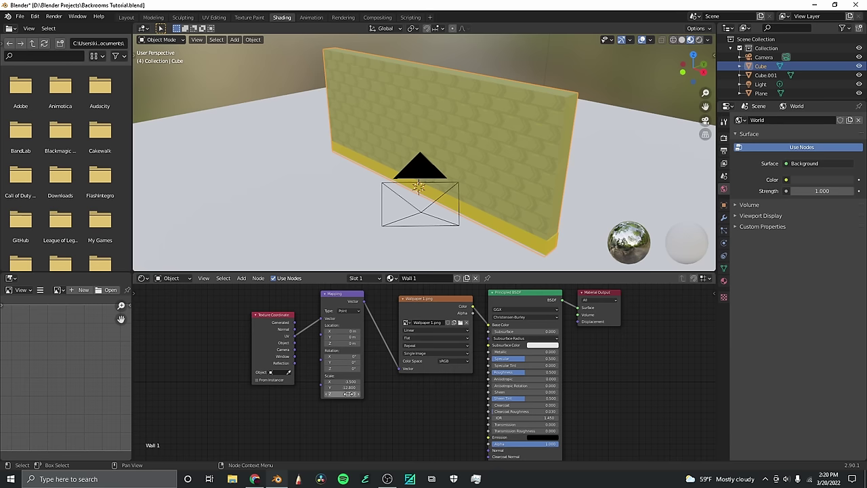
click(349, 394)
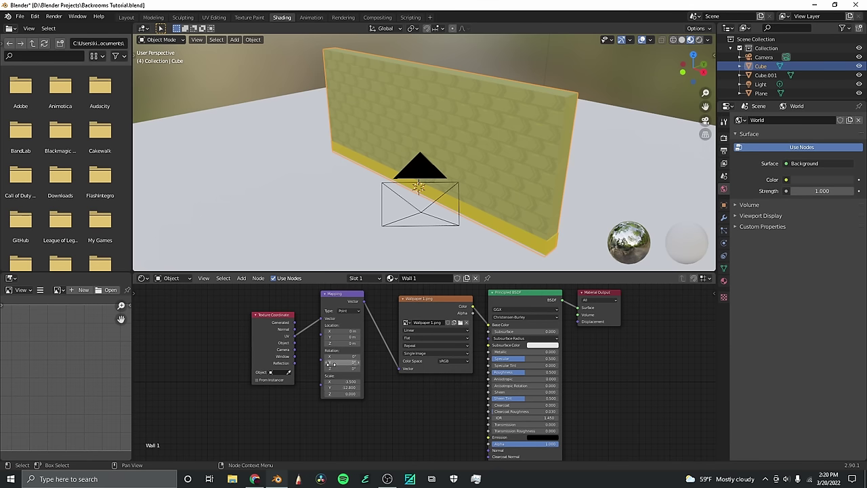
Rotate the wallpaper texture about the Z axis in the Mapping node and check the pattern on the wall.
drag(344, 368, 355, 369)
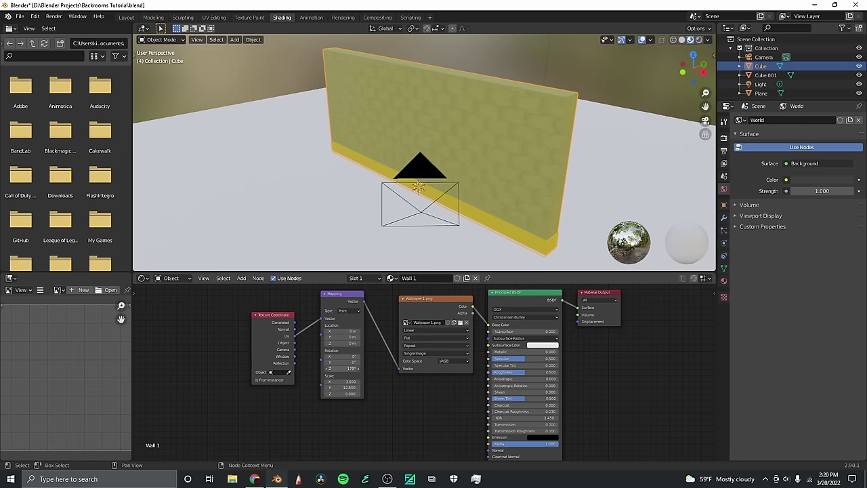
drag(355, 369, 366, 369)
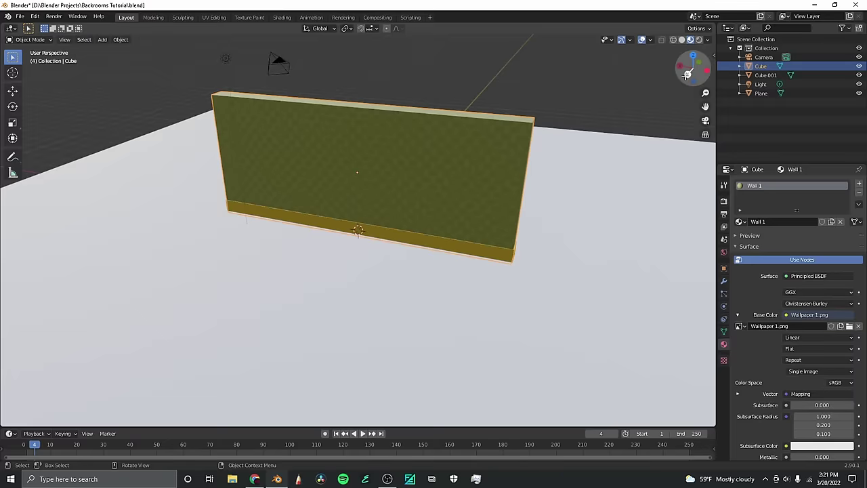
mouse_move(693, 68)
mouse_down()
mouse_move(765, 57)
mouse_move(720, 64)
mouse_up()
click(334, 228)
scroll(405, 240, up, 2)
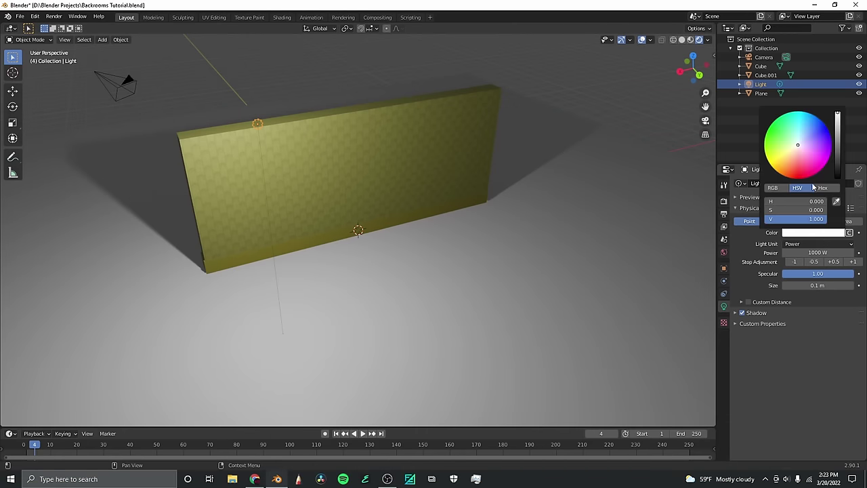
Give the point light a warm color of about hue 0.101, saturation 0.496, value 1.
drag(800, 151, 785, 160)
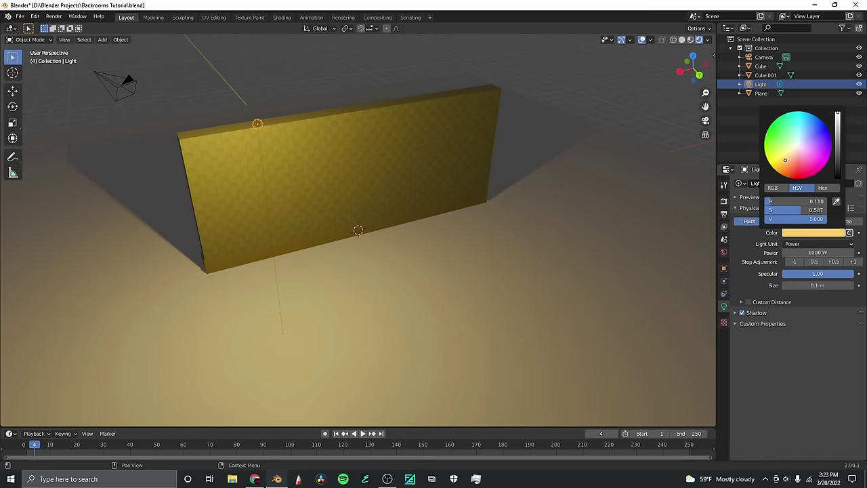
drag(786, 160, 788, 157)
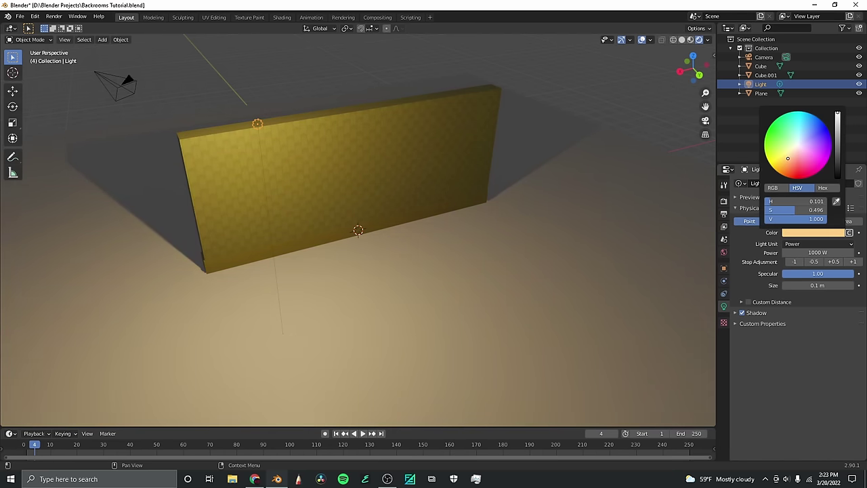
drag(686, 77, 712, 73)
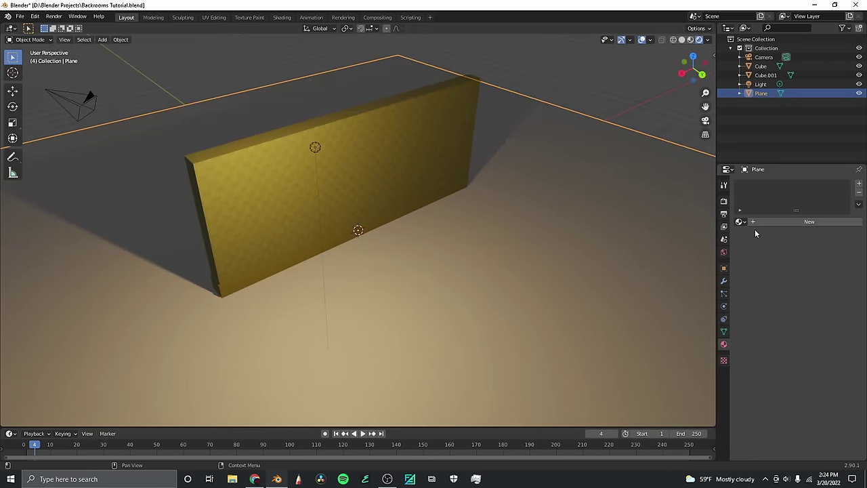
Create a floor material named Carpet with a deep yellow base color, about hue 0.128, saturation 1, value 0.906.
click(756, 224)
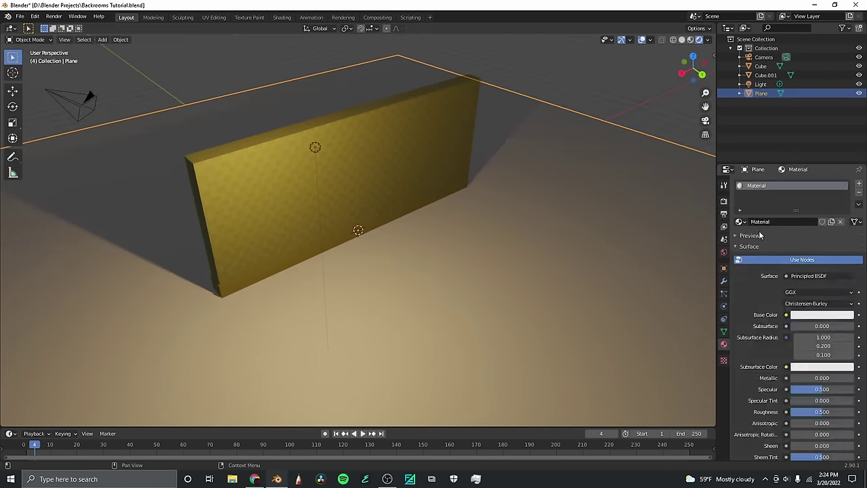
double_click(765, 222)
text(carpet)
key(Return)
click(806, 317)
mouse_move(793, 240)
mouse_down()
mouse_move(798, 247)
mouse_move(782, 242)
mouse_up()
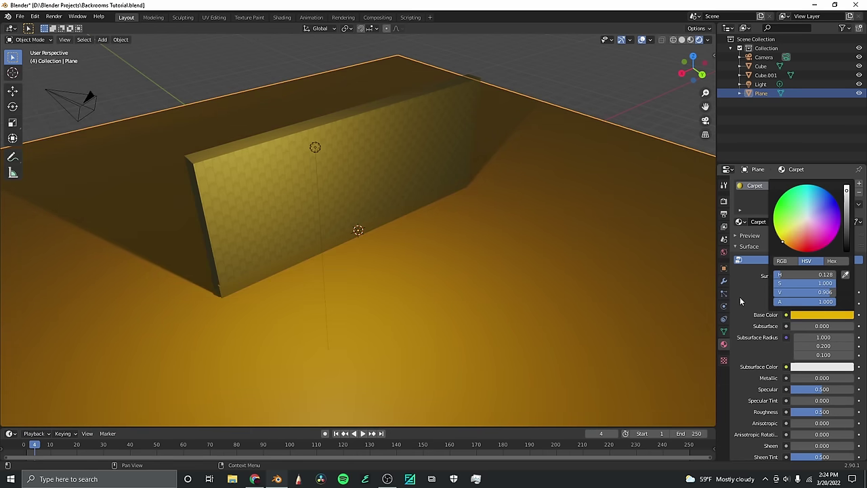
Adjust the carpet material's specular and roughness values.
scroll(753, 335, down, 5)
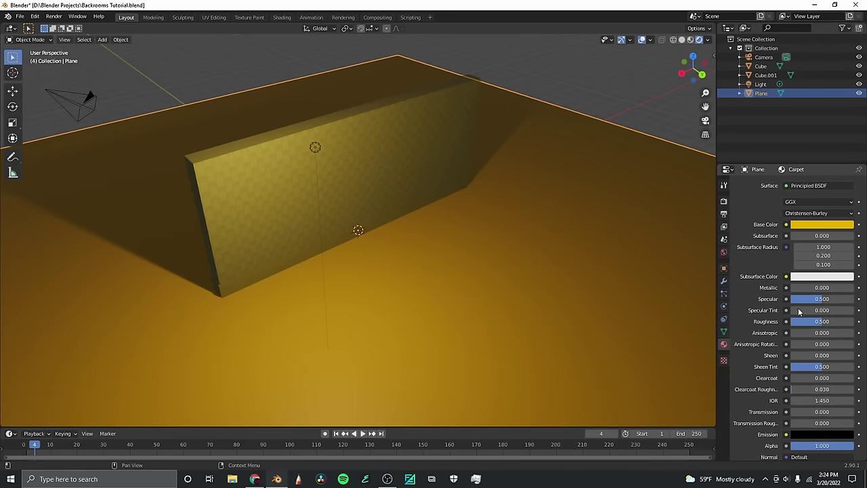
drag(807, 321, 793, 298)
drag(692, 70, 669, 93)
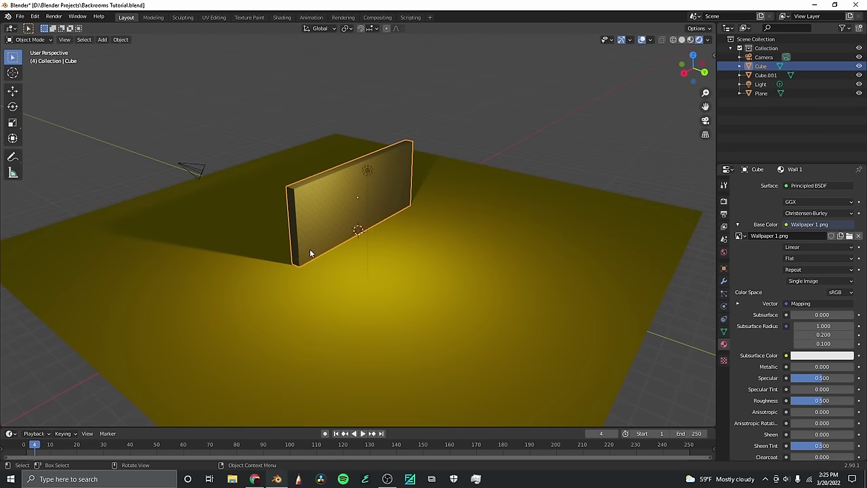
Join the wall and its baseboard into a single object.
shift+click(311, 259)
right_click(310, 239)
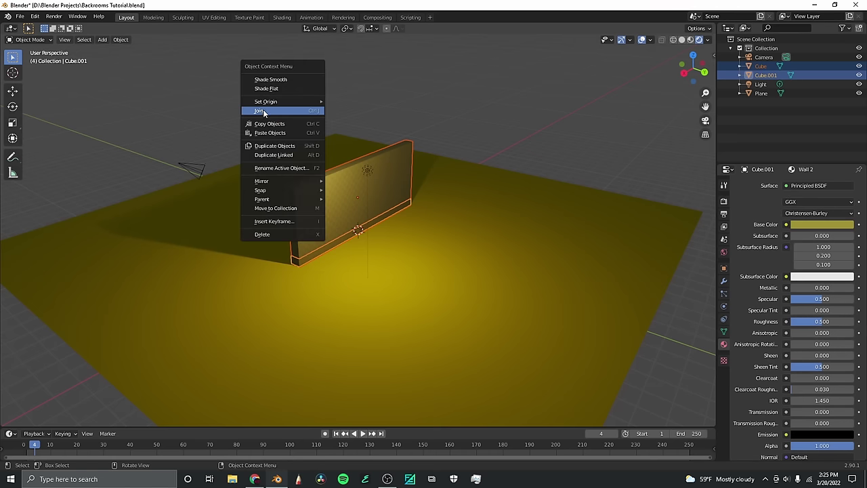
click(307, 112)
Duplicate the joined wall and move the copy along the Y axis so it stands parallel to the original.
drag(693, 67, 671, 78)
key(shift+d)
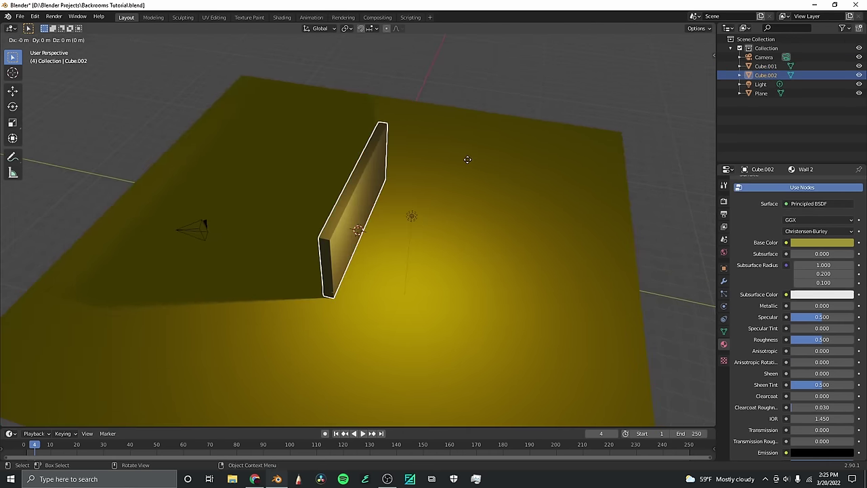
right_click(468, 163)
click(12, 90)
drag(368, 237, 445, 248)
drag(692, 68, 515, 74)
drag(254, 227, 371, 232)
scroll(767, 235, up, 3)
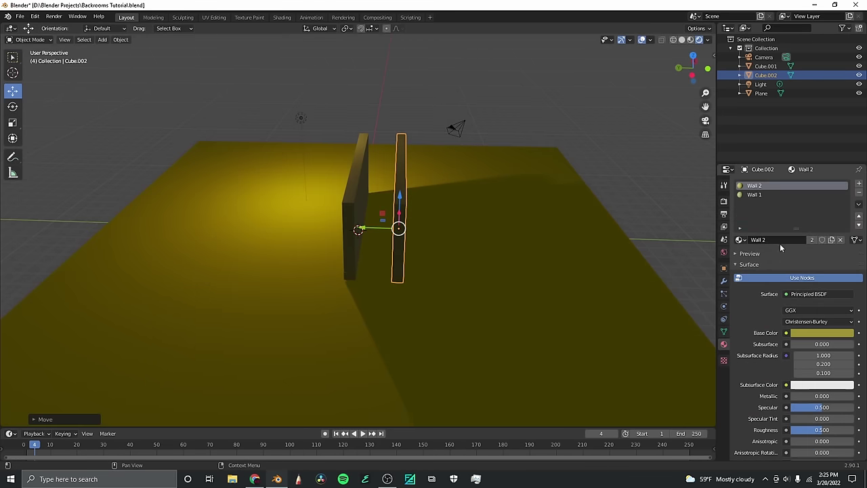
Move the wall copy along the Y axis to the opposite side of the original wall.
drag(679, 89, 317, 234)
drag(698, 73, 660, 105)
middle_drag(647, 102, 693, 68)
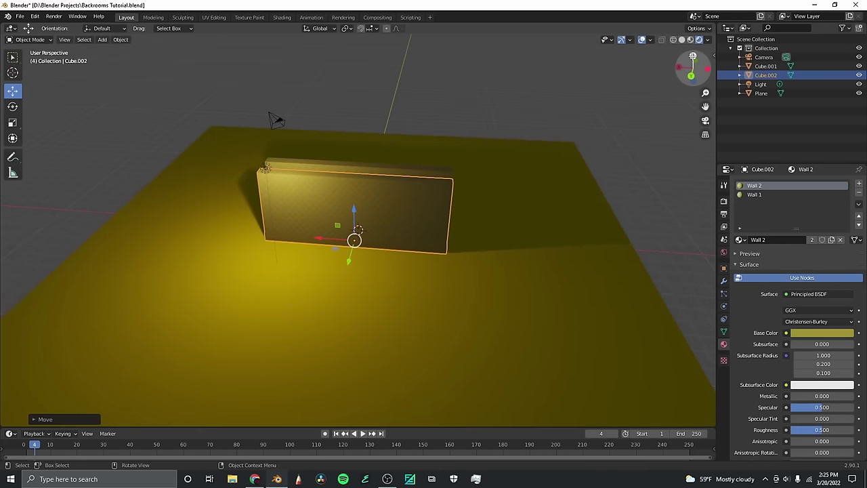
Rotate the wall copy by -90° about the Z axis in top view.
click(693, 56)
scroll(354, 132, up, 2)
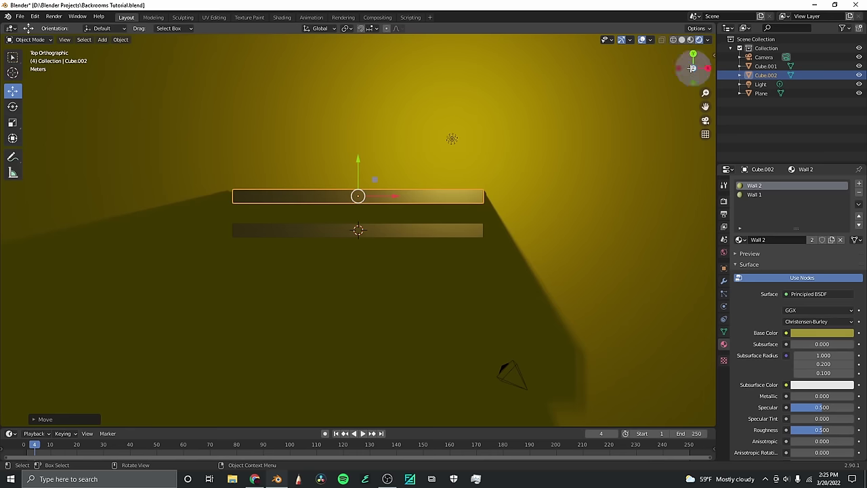
click(15, 107)
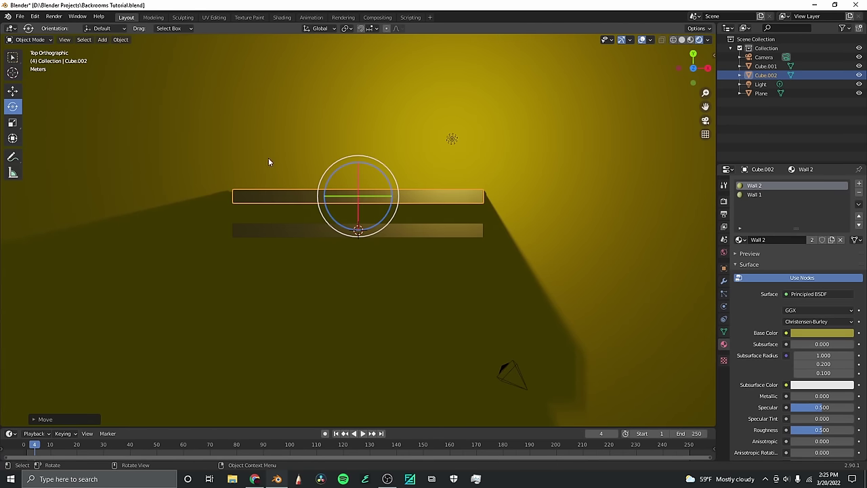
drag(381, 180, 400, 199)
click(39, 420)
click(95, 387)
text(-90)
key(Return)
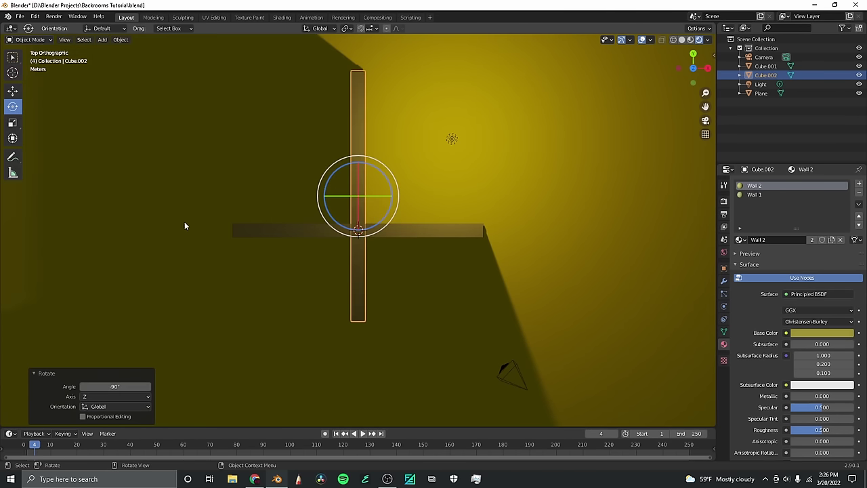
Move the rotated wall copy to form an L-shaped corner with the original wall.
click(13, 91)
drag(366, 173, 397, 79)
drag(693, 68, 506, 32)
click(497, 37)
mouse_move(685, 72)
mouse_down()
mouse_move(640, 42)
mouse_move(701, 74)
mouse_move(668, 70)
mouse_move(685, 76)
mouse_up()
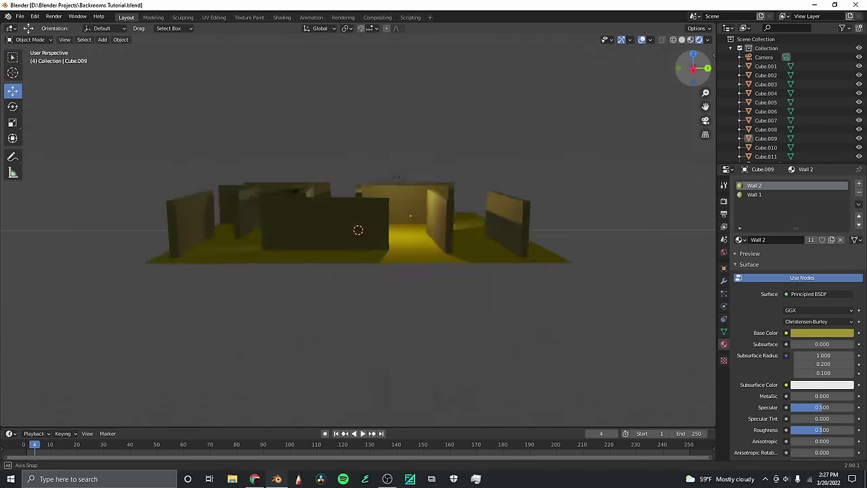
Add a cube at the floor's +X, +Y corner in top view and scale it to about 2.9.
drag(693, 68, 710, 78)
drag(693, 68, 707, 78)
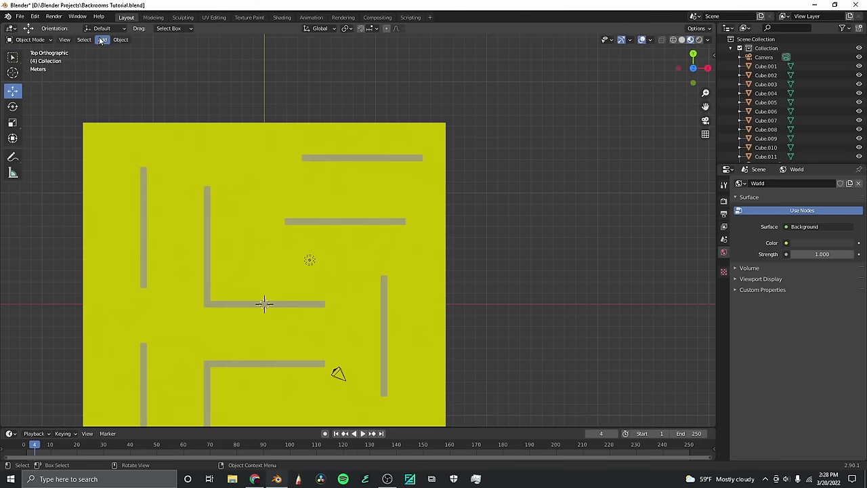
click(101, 40)
mouse_move(112, 53)
click(205, 58)
drag(266, 273, 437, 170)
key(s)
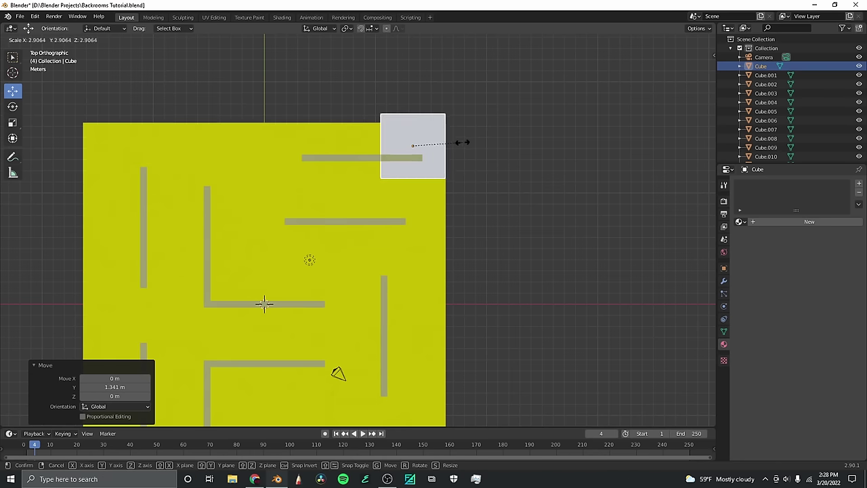
click(457, 141)
Enter Edit Mode on the cube and add a loop cut close to its +Y edge, with a slide factor of about -0.95.
click(30, 40)
click(29, 58)
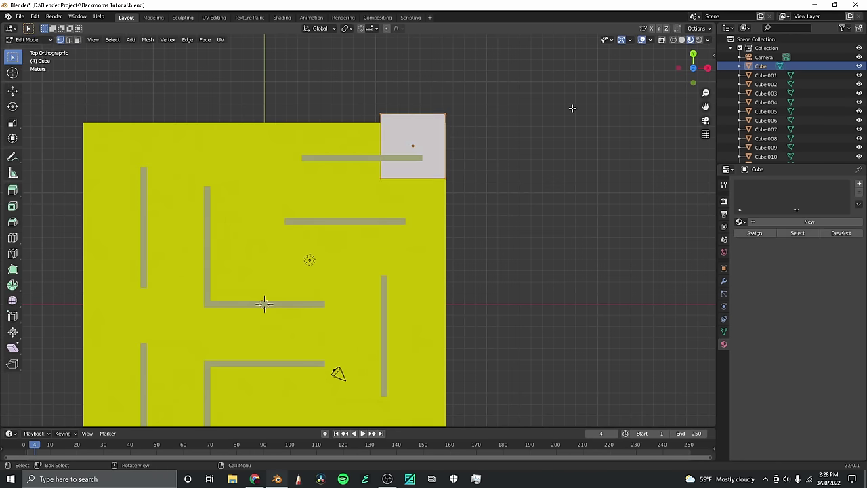
shift+middle_drag(90, 175, 43, 226)
scroll(42, 227, up, 3)
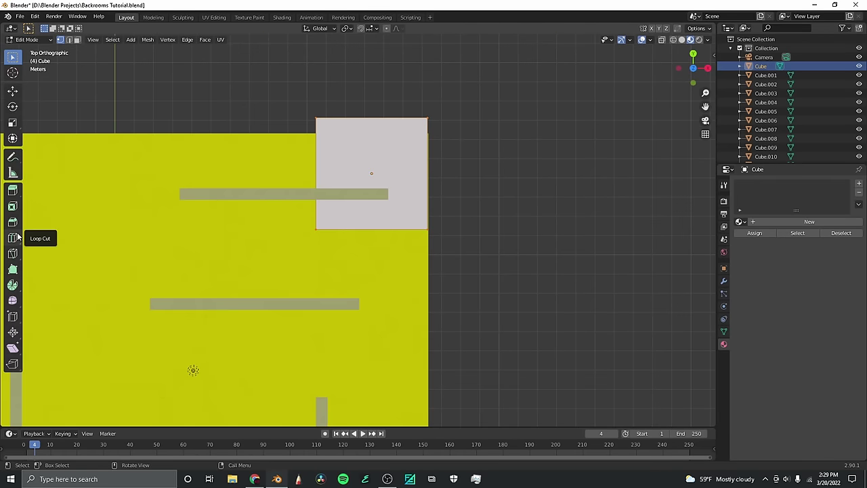
click(12, 238)
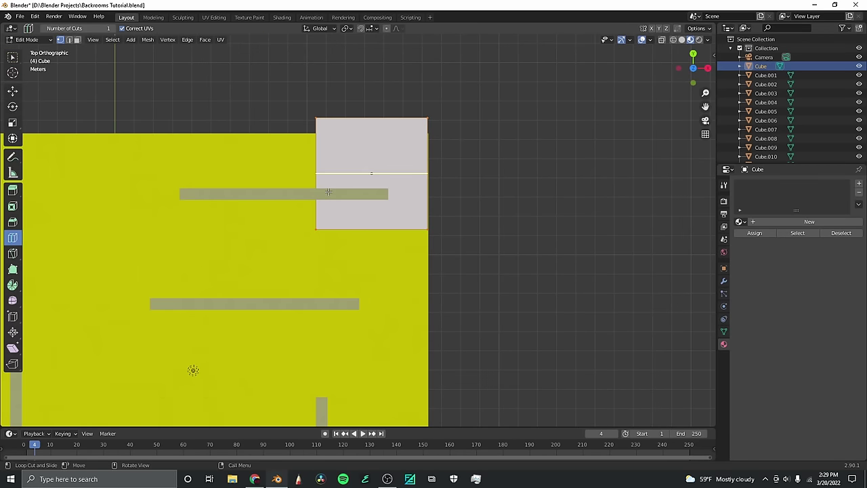
drag(328, 192, 336, 139)
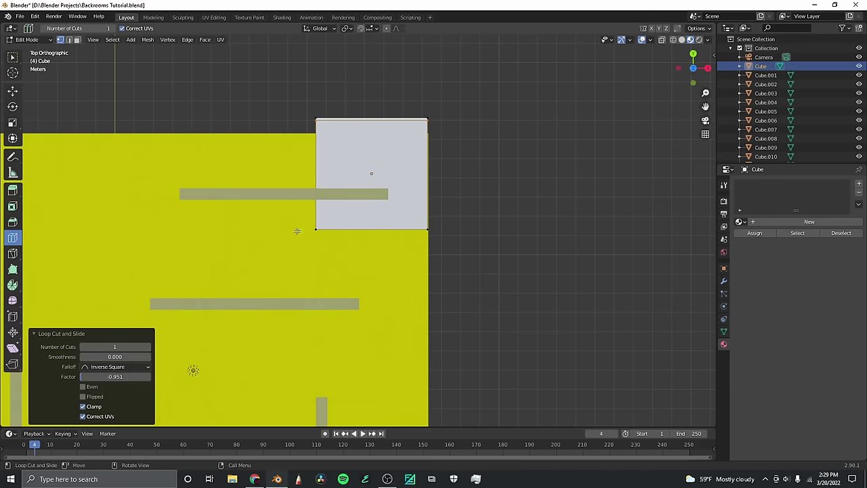
Add loop cuts close to the cube's -X, -Y and +X edges so a narrow border runs around all four sides.
key(g)
key(g)
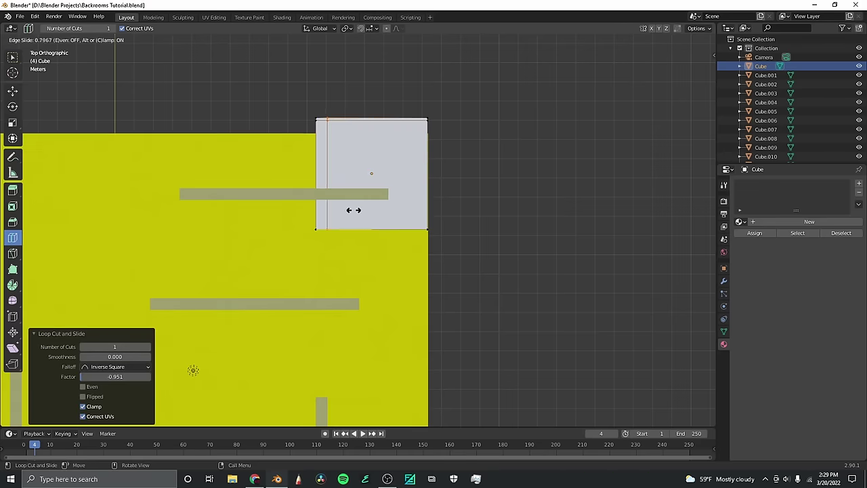
click(345, 209)
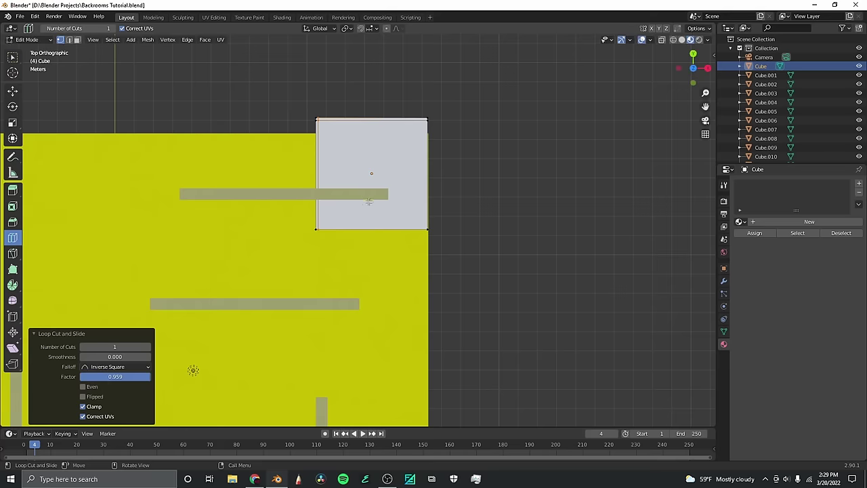
drag(421, 178, 421, 232)
key(g)
key(g)
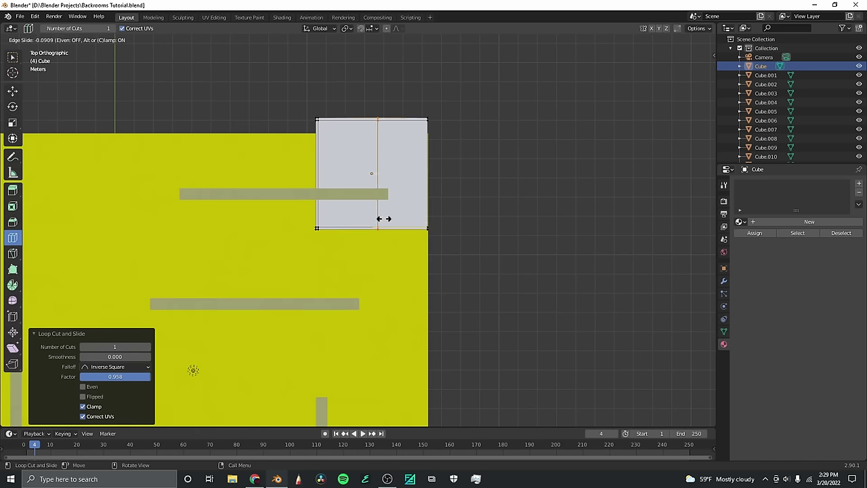
click(424, 218)
Select the large inner faces through the cube with X-ray in face select mode and delete them, leaving the narrow border.
scroll(423, 218, up, 1)
click(77, 40)
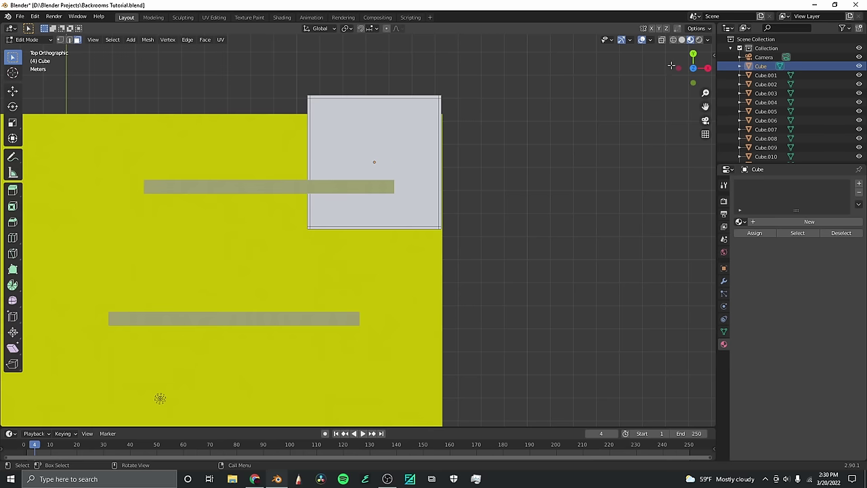
click(662, 41)
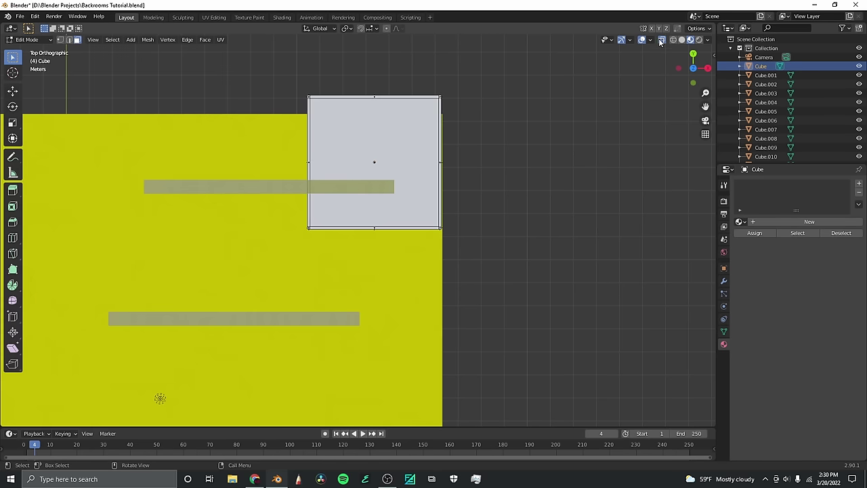
drag(334, 132, 416, 194)
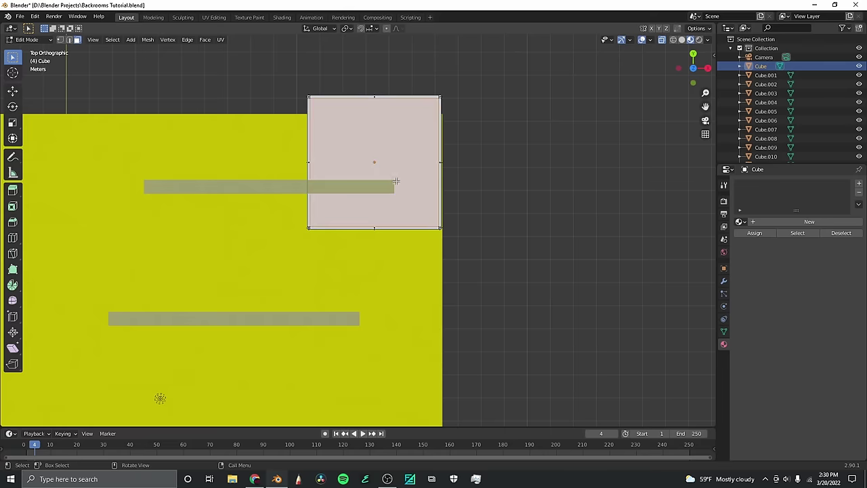
right_click(395, 182)
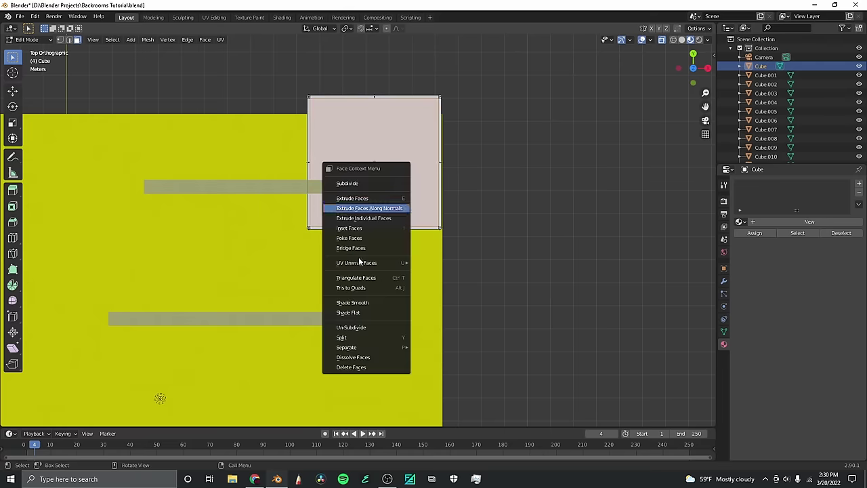
click(348, 367)
Return to Object Mode and flatten the hollow cube along Z into a thin frame, at a scale of about 0.045.
drag(682, 53, 671, 79)
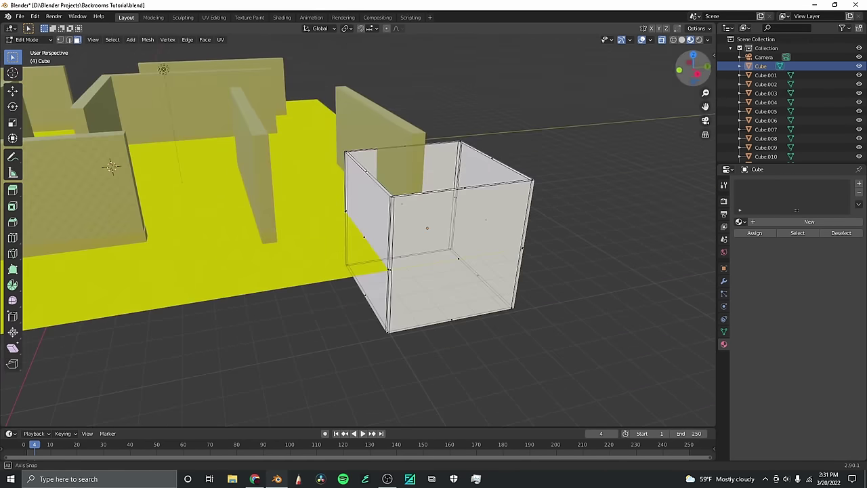
click(27, 39)
click(31, 51)
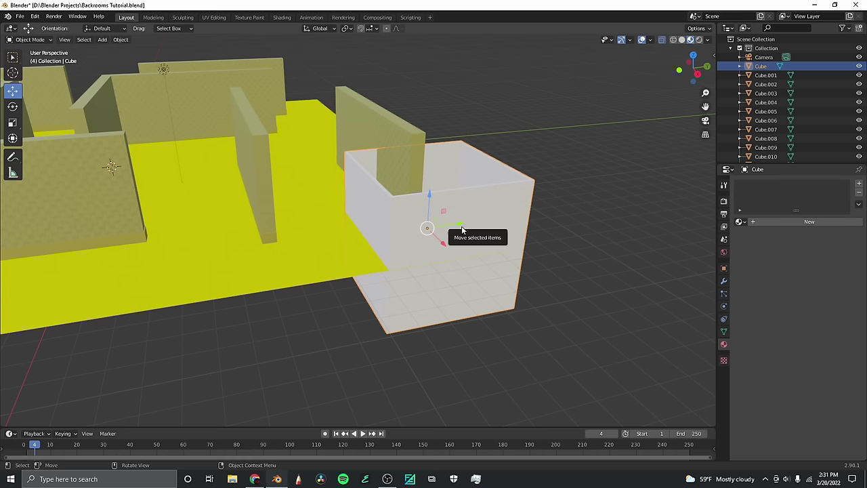
key(s)
key(z)
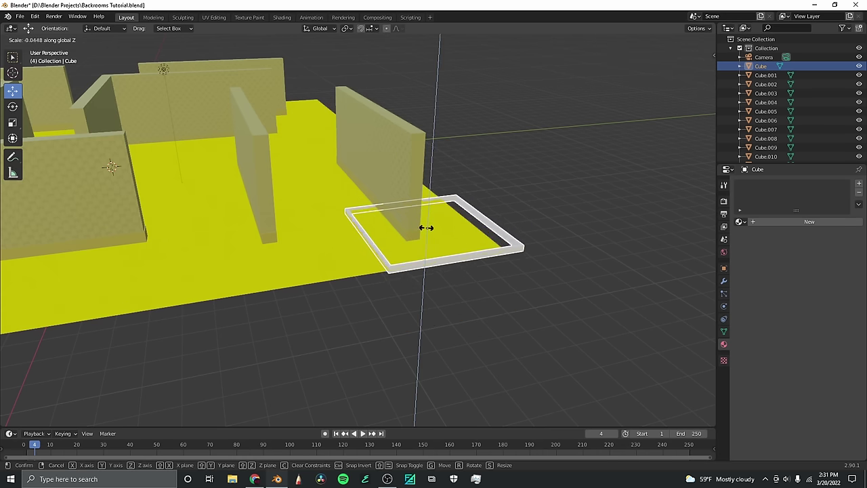
click(427, 229)
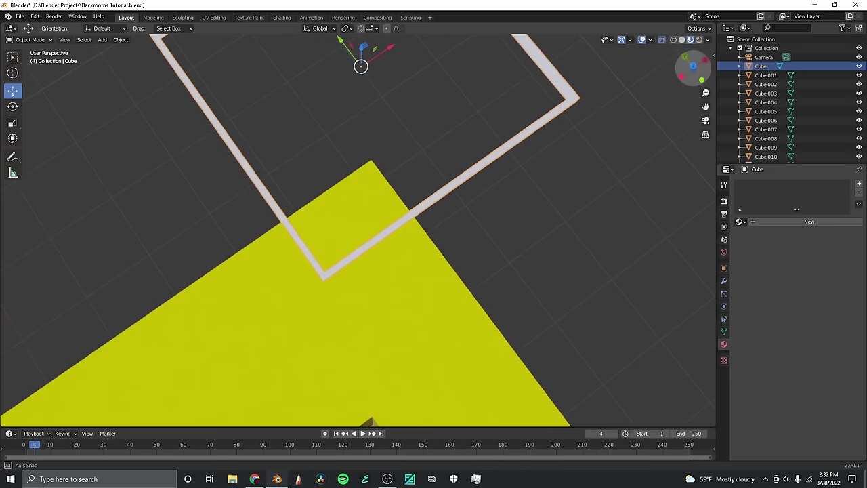
Fit the reduced frame into the floor's +X, +Y corner in top view and give it a new material named Ceiling 1.
middle_drag(612, 133, 552, 170)
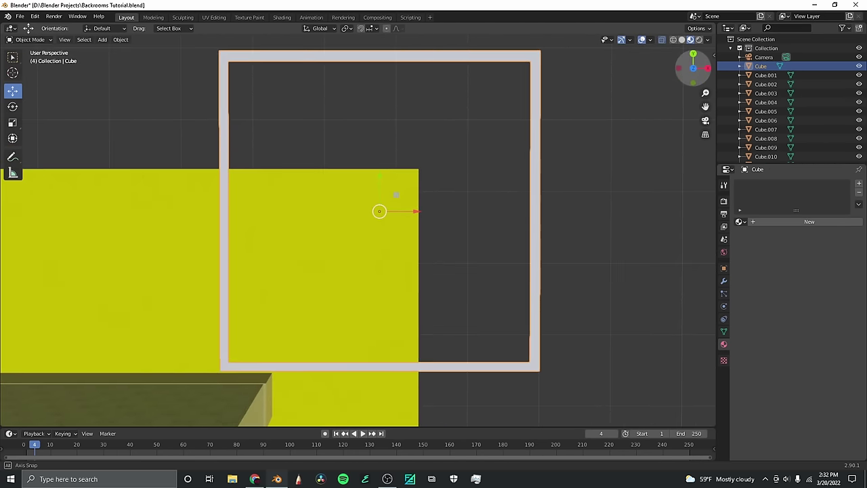
click(694, 68)
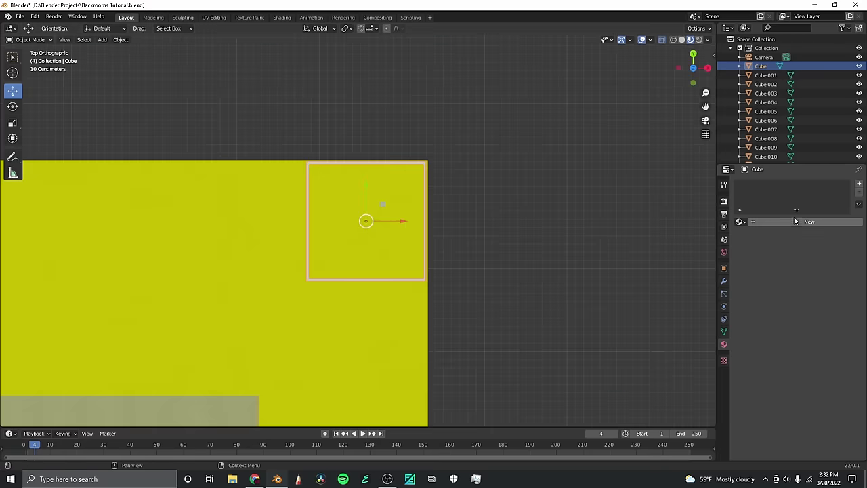
click(758, 222)
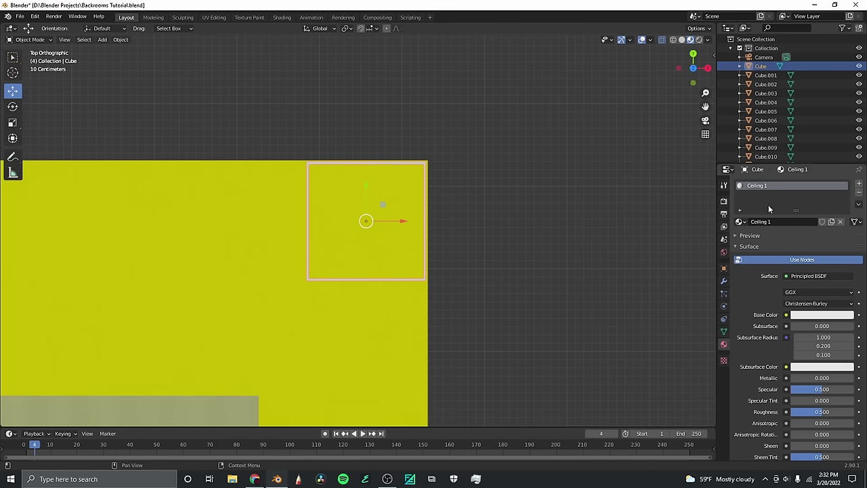
Duplicate the ceiling frame and move the copy about -1.415 m along Y, edge to edge with the original.
scroll(443, 218, up, 4)
scroll(368, 258, down, 3)
scroll(366, 260, up, 2)
key(shift+d)
right_click(367, 260)
key(shift+d)
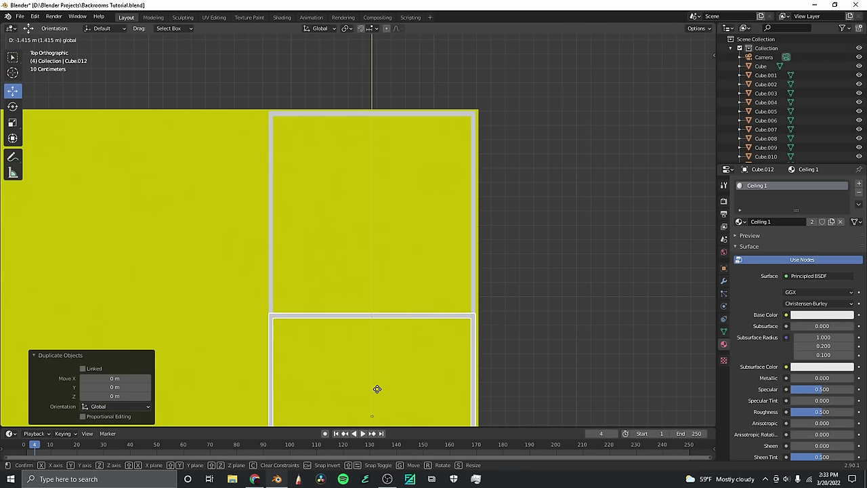
click(378, 389)
Duplicate the second ceiling frame and move the copy about -1.42 m along Y to extend the column to three frames.
drag(705, 106, 756, 7)
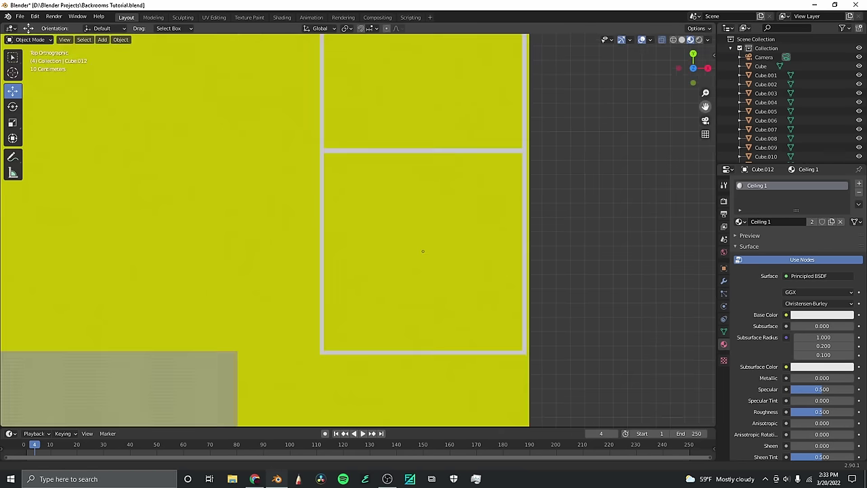
scroll(462, 298, down, 2)
click(433, 308)
key(shift+d)
right_click(431, 303)
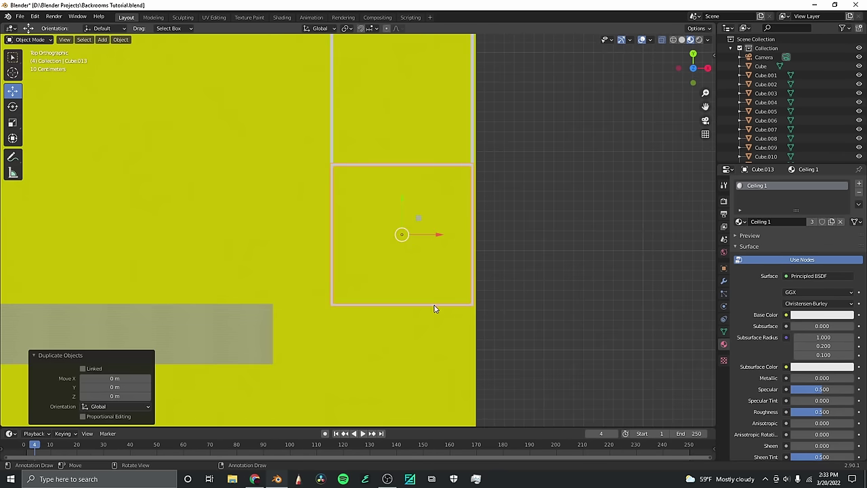
key(g)
key(y)
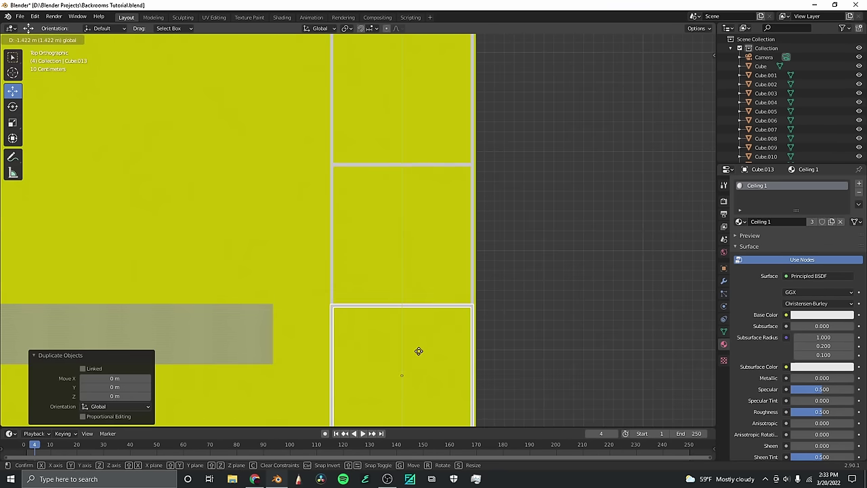
click(419, 351)
scroll(362, 338, down, 3)
Select all three frames and duplicate the column three times along -X, about 1.4 m apart, to form a grid four columns wide.
click(344, 164)
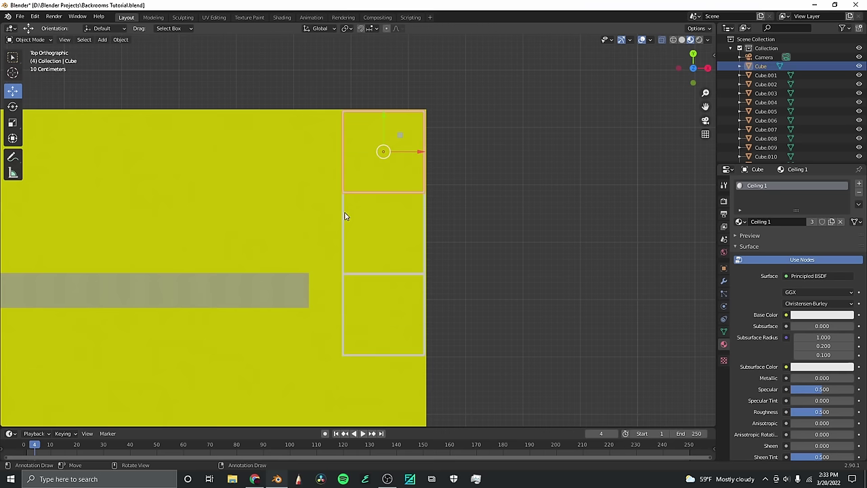
shift+click(344, 219)
shift+click(343, 286)
key(shift+d)
right_click(343, 287)
drag(421, 232, 251, 239)
key(shift+d)
right_click(335, 250)
key(shift+d)
key(x)
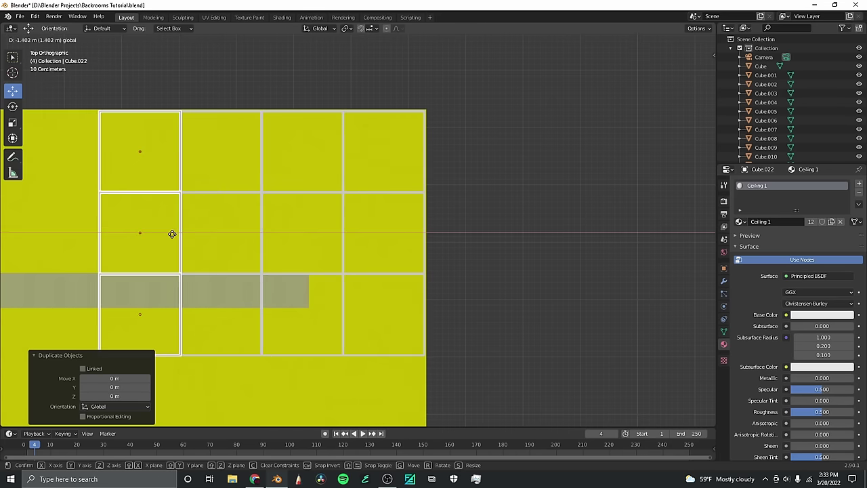
click(173, 234)
Place the 3D cursor on the floor beneath the frame at the grid's +X, +Y corner.
click(609, 152)
middle_drag(608, 152, 522, 191)
scroll(522, 192, up, 4)
click(542, 325)
scroll(522, 192, down, 6)
scroll(522, 196, up, 1)
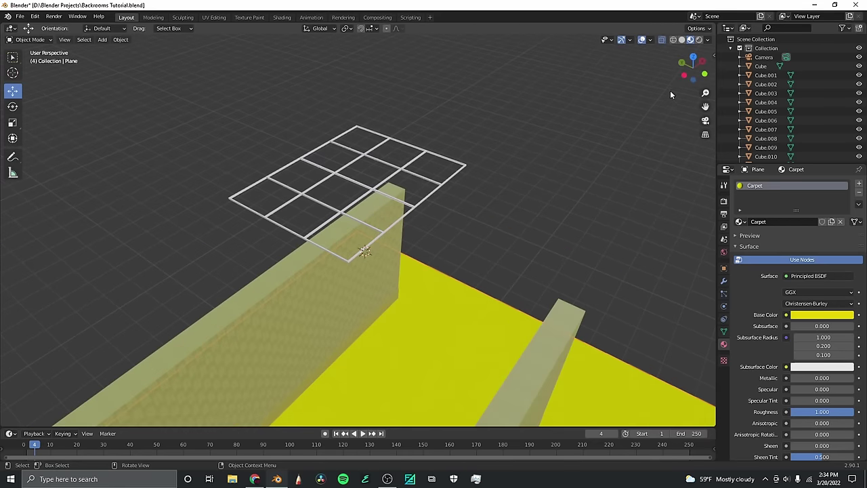
Add a cube in top view, then scale and position it to fill the opening of the corner ceiling frame.
mouse_move(688, 71)
mouse_down()
mouse_move(545, 64)
mouse_move(586, 125)
mouse_move(690, 63)
mouse_up()
click(692, 63)
scroll(406, 163, up, 3)
click(102, 40)
mouse_move(108, 53)
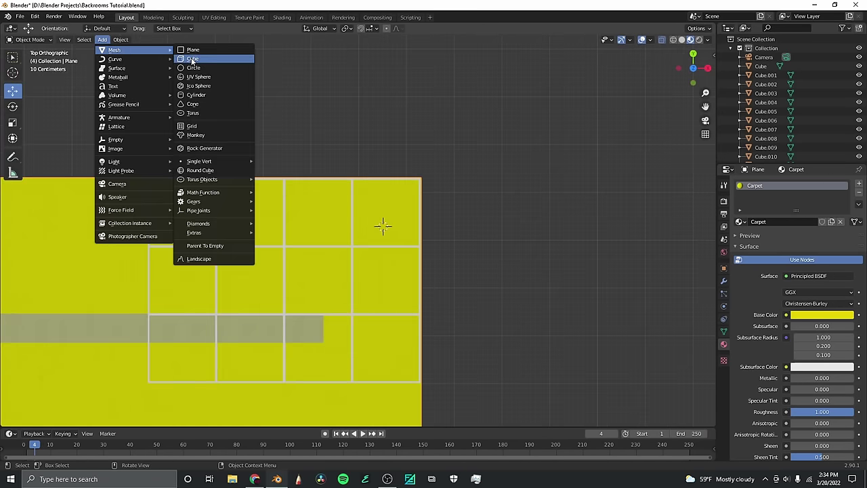
click(193, 61)
scroll(421, 225, up, 2)
key(s)
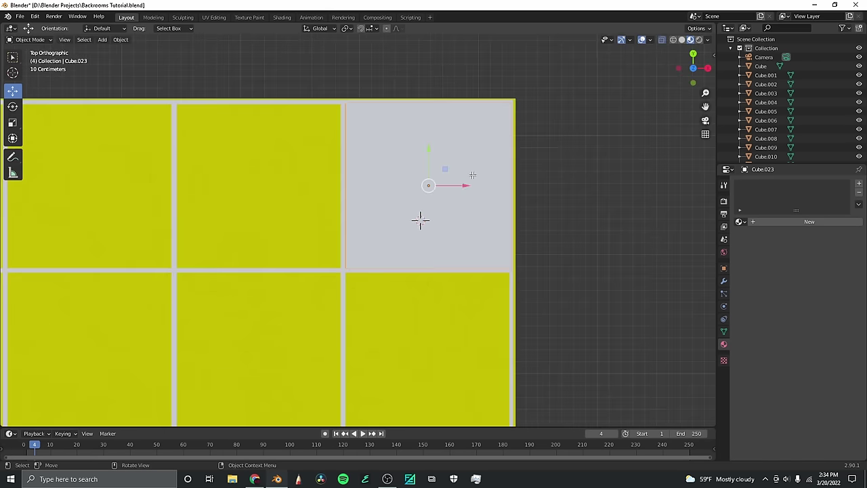
drag(463, 186, 460, 188)
Raise the new cube about 4.62 m along Z to the height of the ceiling frames.
middle_drag(460, 188, 306, 169)
scroll(305, 452, down, 1)
scroll(349, 353, down, 4)
key(g)
key(z)
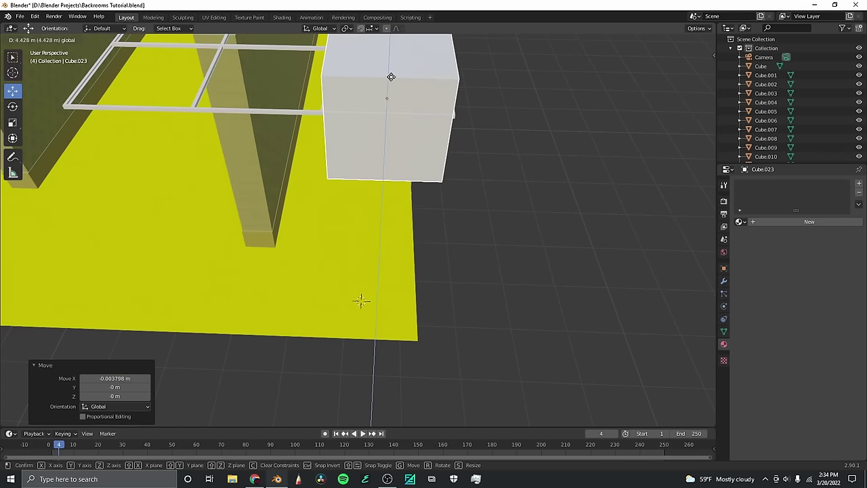
click(389, 78)
Flatten the raised cube into a ceiling tile by scaling it along Z to 0.048.
drag(681, 61, 372, 166)
key(s)
key(z)
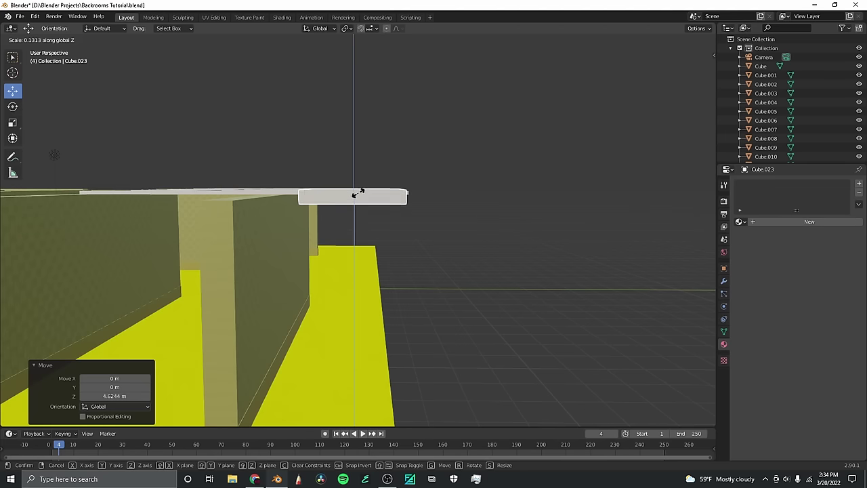
click(354, 195)
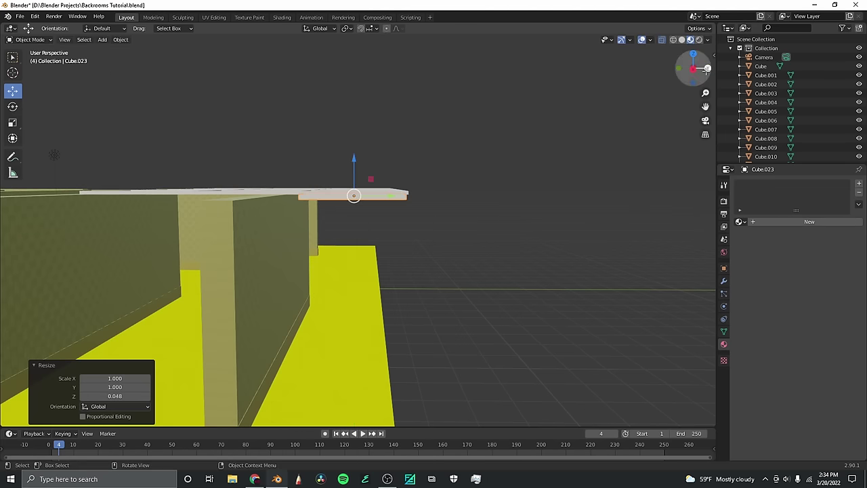
Move the ceiling tile about 0.057 m up along Z in right view so it lines up with the frame.
drag(705, 69, 721, 86)
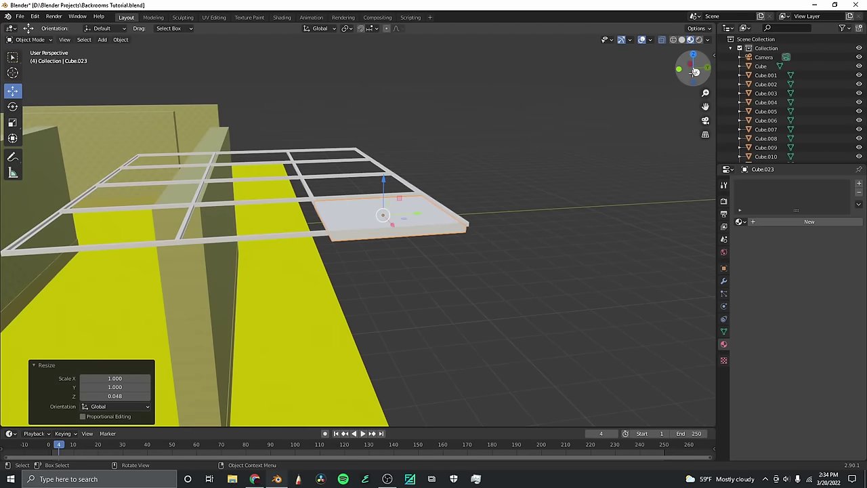
click(695, 71)
scroll(415, 159, up, 5)
drag(355, 123, 364, 116)
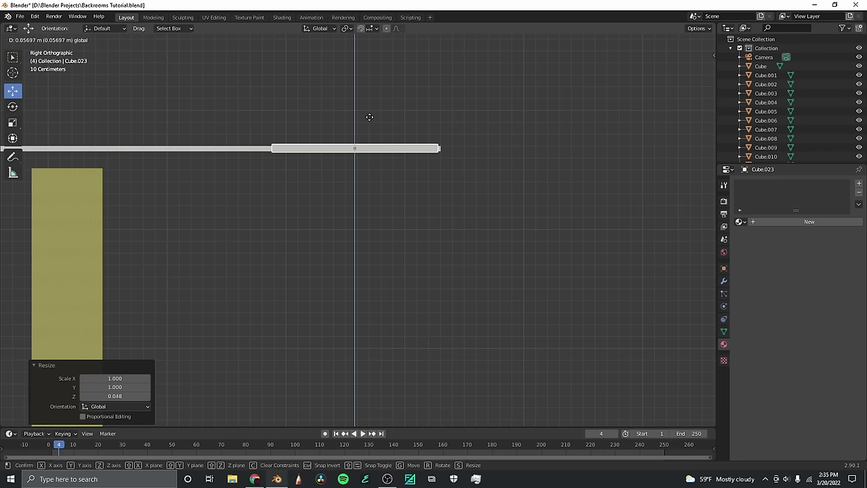
click(370, 117)
Give the ceiling tile a new material named Ceiling 2 and return to top view.
middle_drag(369, 118, 480, 154)
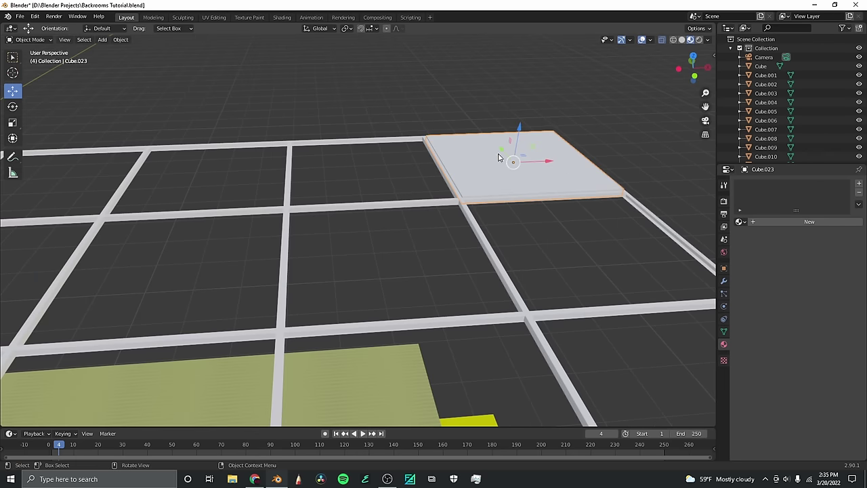
click(754, 223)
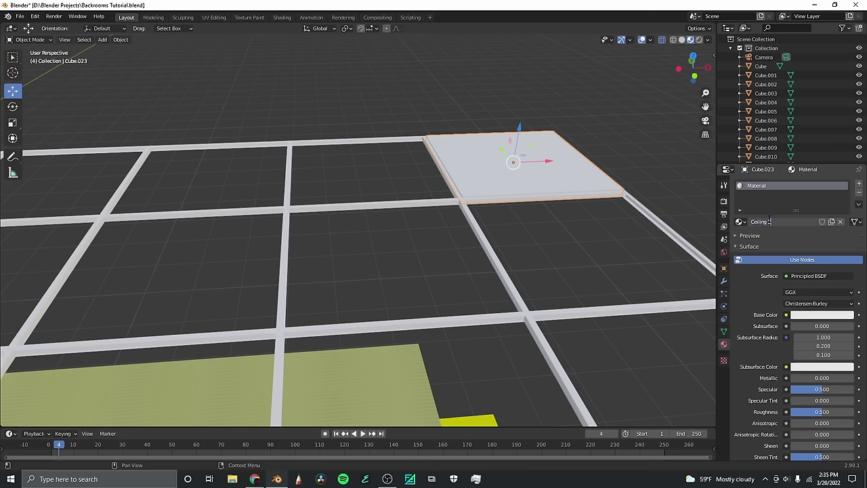
mouse_move(691, 66)
mouse_down()
mouse_move(709, 109)
mouse_move(679, 87)
mouse_move(693, 74)
mouse_up()
click(692, 63)
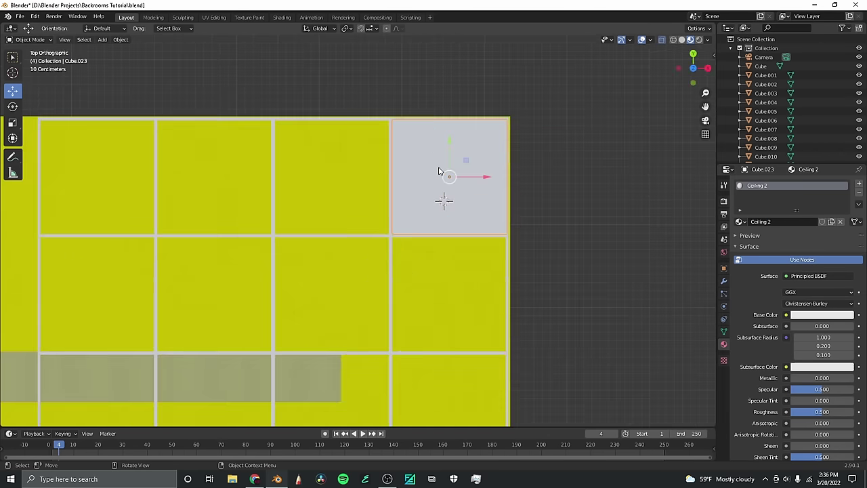
Duplicate the corner ceiling tile twice along Y in steps of about 1.43 m to fill the first column of frames.
key(shift+d)
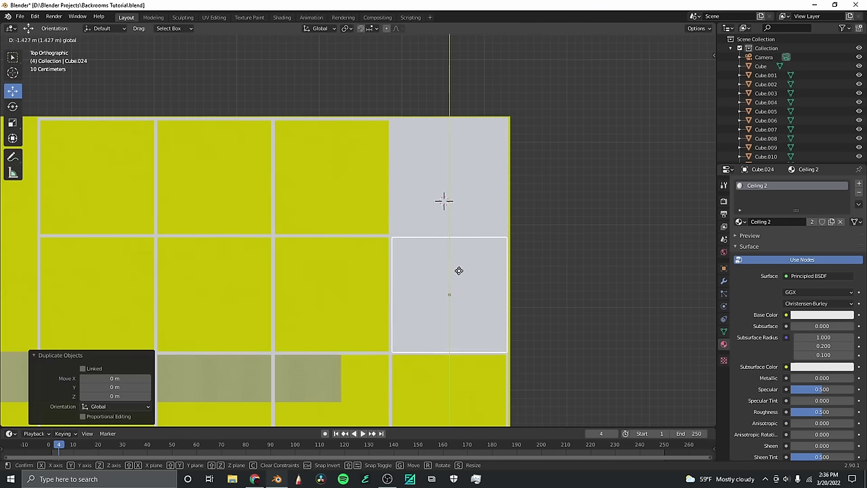
click(459, 270)
key(shift+d)
click(459, 270)
drag(705, 106, 705, 11)
drag(448, 168, 448, 287)
click(450, 286)
scroll(449, 286, down, 3)
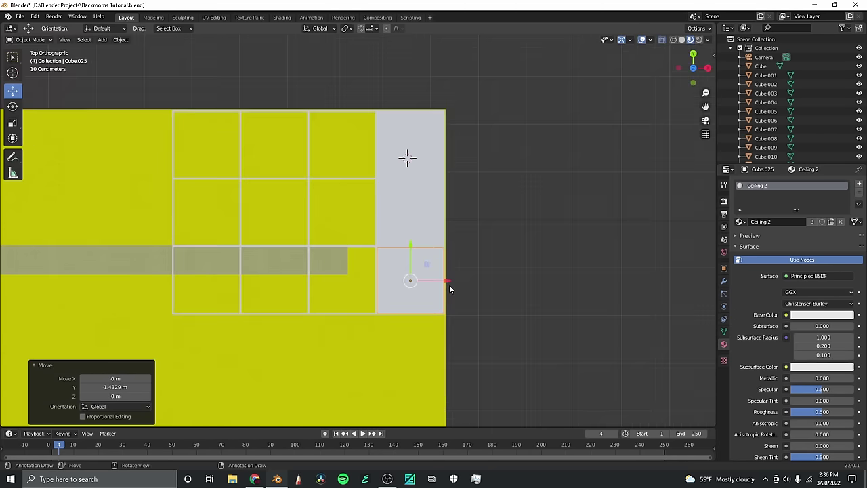
Duplicate the column of three ceiling tiles about 1.43 m along negative X into the neighbouring column of frames.
scroll(449, 287, up, 1)
shift+click(426, 191)
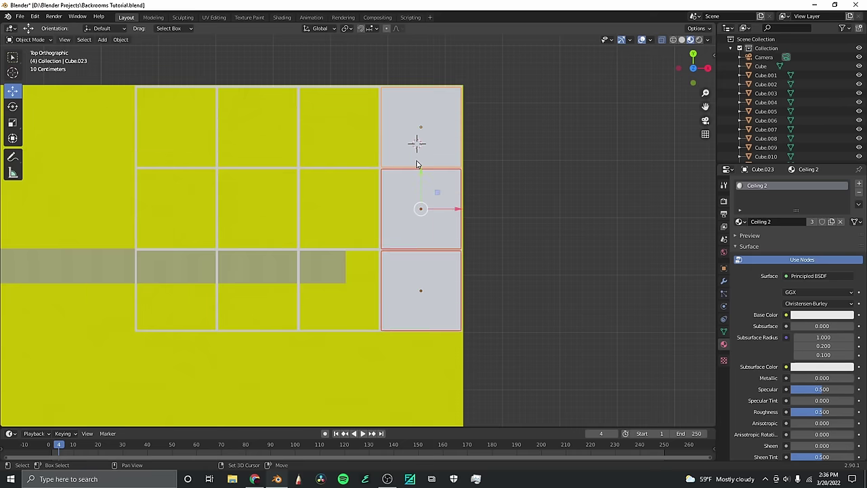
key(shift+d)
right_click(480, 227)
drag(454, 212, 371, 214)
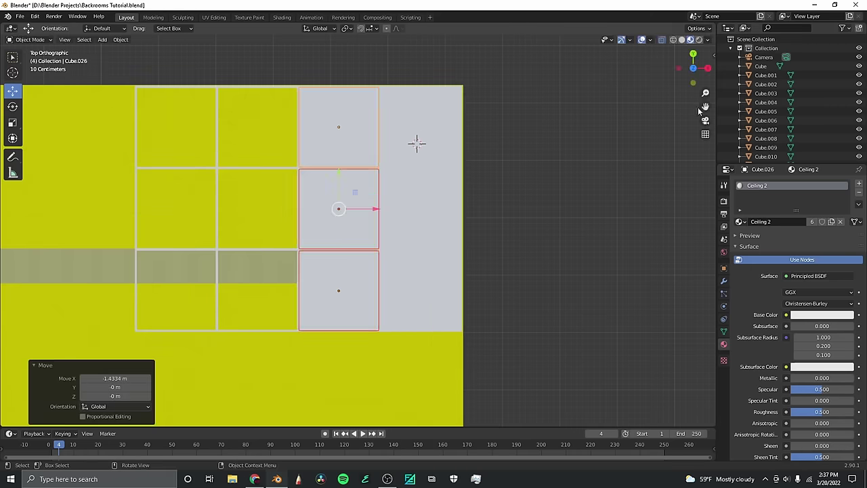
Duplicate the three-tile column along negative X into the two remaining columns of ceiling frames.
shift+middle_drag(380, 187, 426, 187)
key(shift+d)
right_click(397, 193)
drag(407, 207, 250, 196)
key(shift+d)
right_click(333, 205)
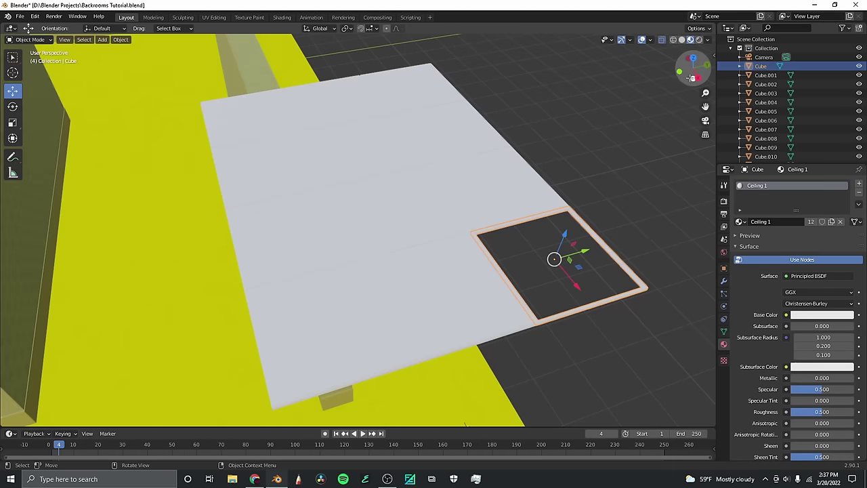
Try a black base color on the frames' Ceiling 1 material while viewing the ceiling from below.
middle_drag(407, 271, 656, 220)
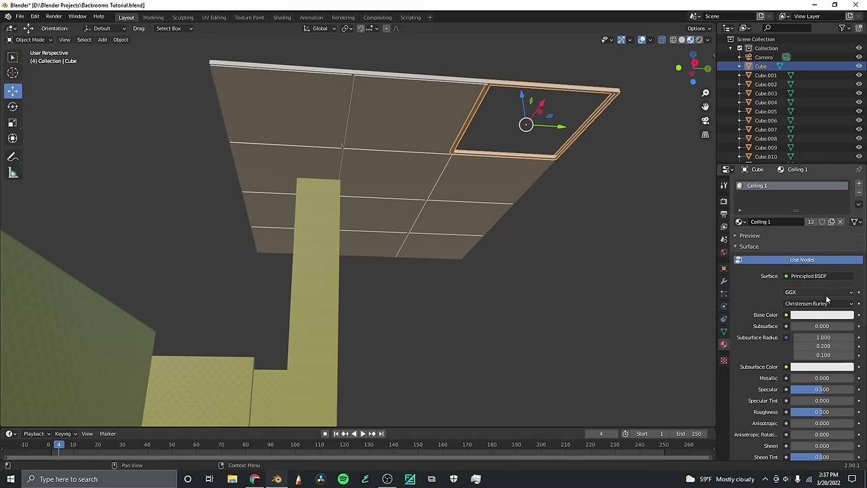
click(816, 315)
drag(846, 237, 846, 252)
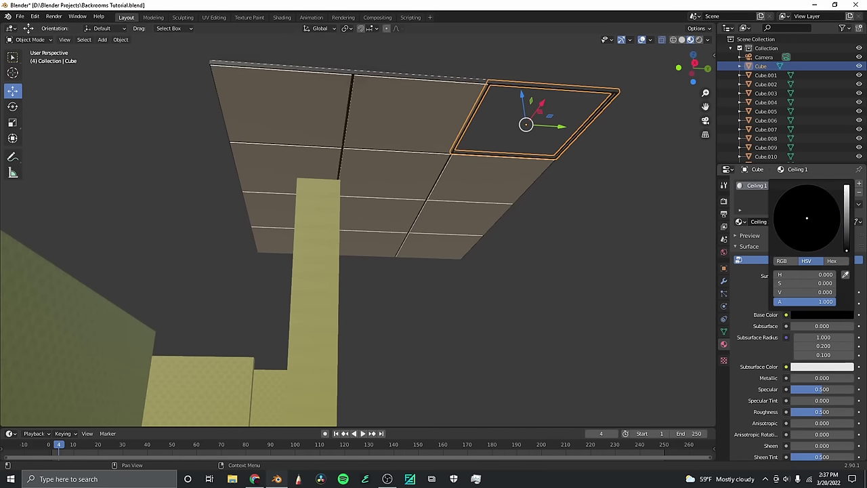
click(617, 210)
Give the corner ceiling tile its own material named Ceiling Lights with an Emission surface.
drag(691, 63, 667, 88)
drag(444, 66, 539, 203)
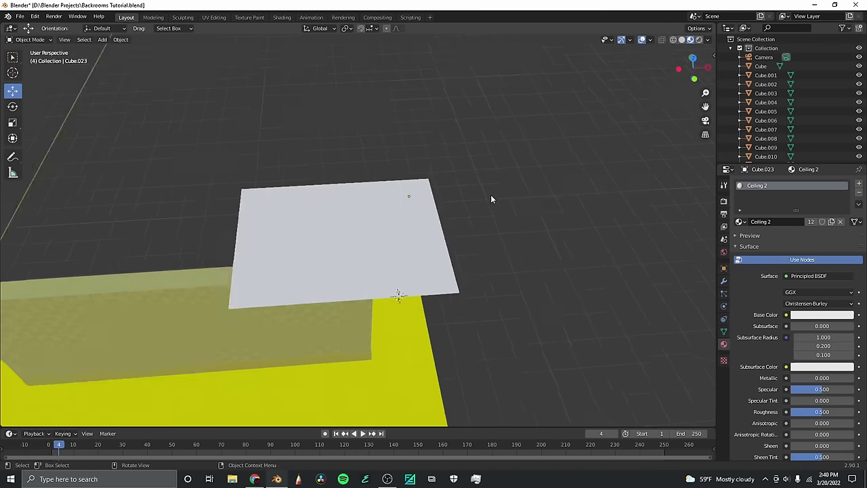
scroll(490, 195, up, 2)
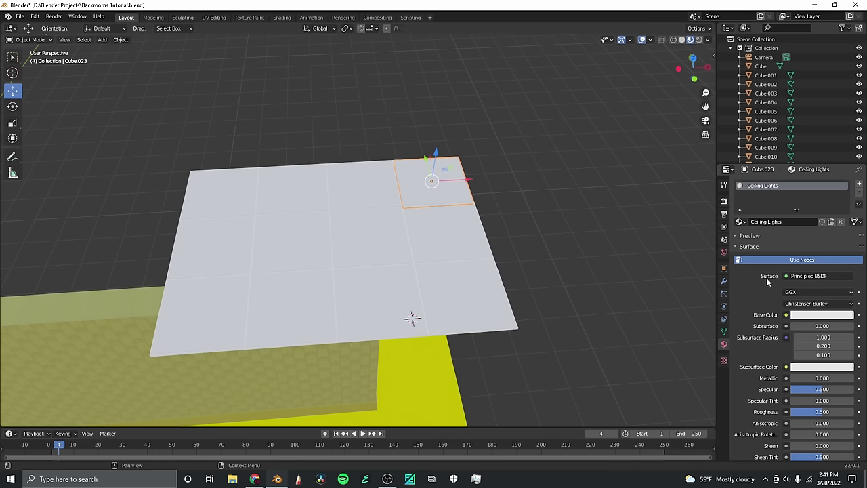
click(804, 277)
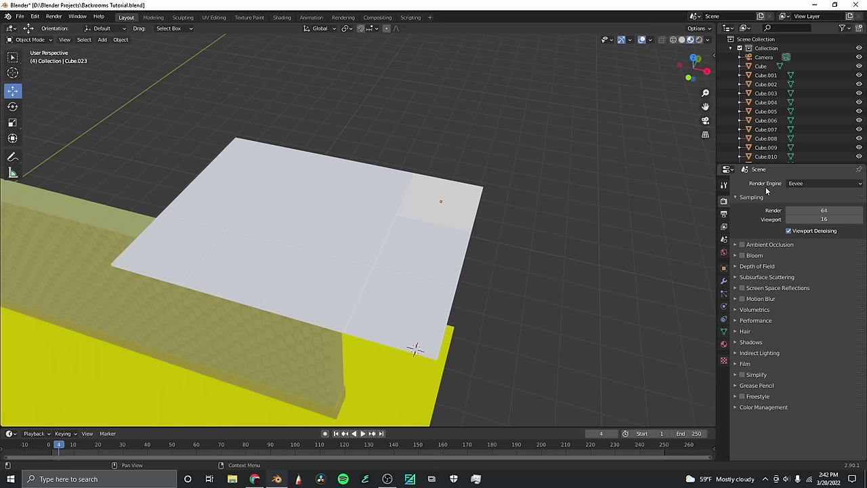
Switch the render engine to Cycles and display the viewport in rendered shading.
click(800, 183)
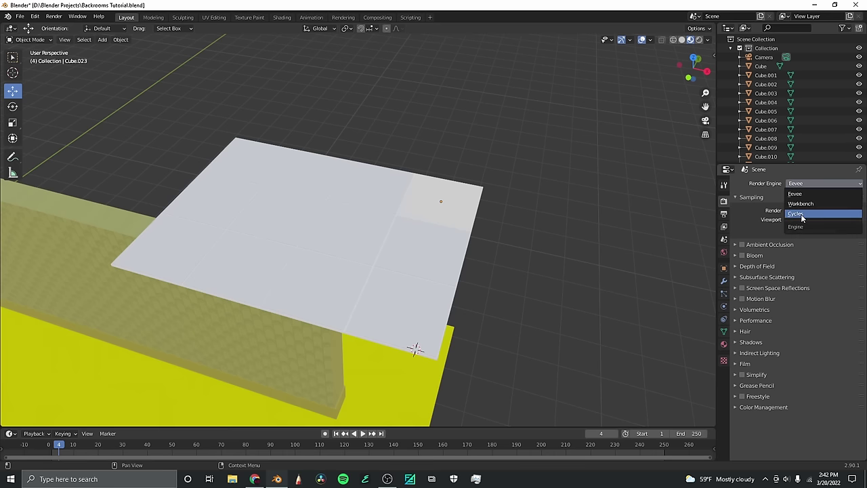
click(797, 213)
drag(693, 70, 657, 75)
click(724, 345)
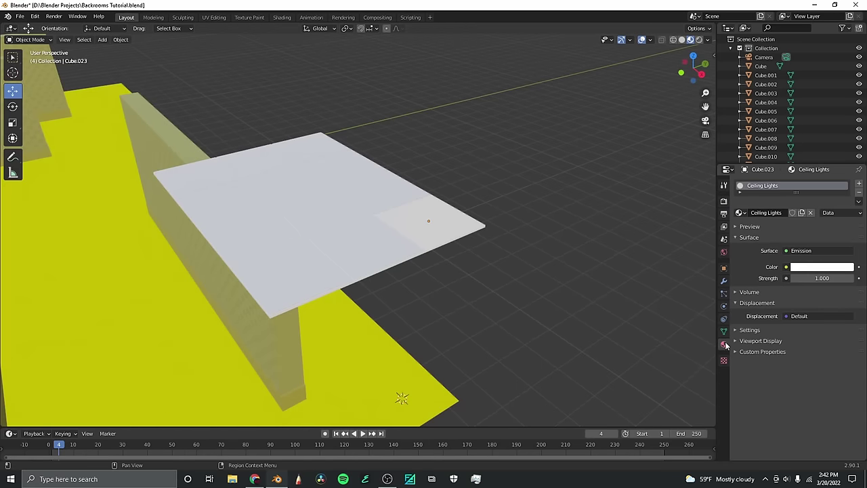
click(699, 39)
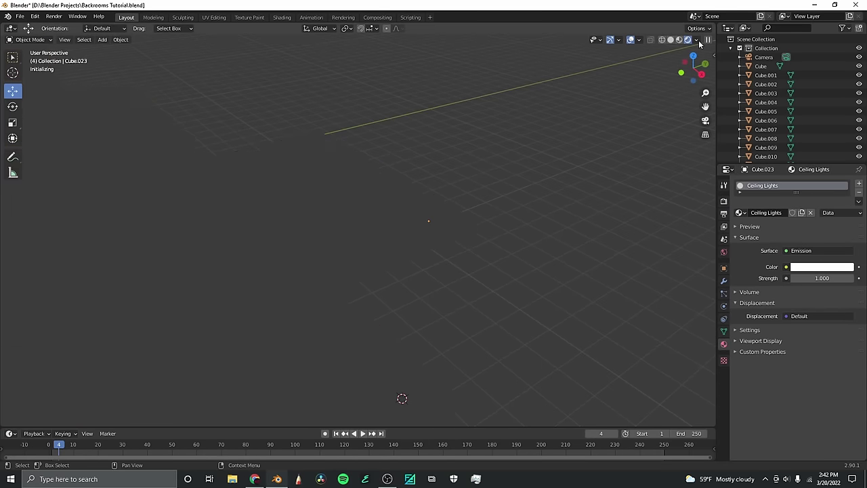
Raise the emission strength of the Ceiling Lights material to 75.8.
mouse_move(693, 71)
mouse_down()
mouse_move(600, 76)
mouse_move(612, 78)
mouse_up()
scroll(600, 253, down, 1)
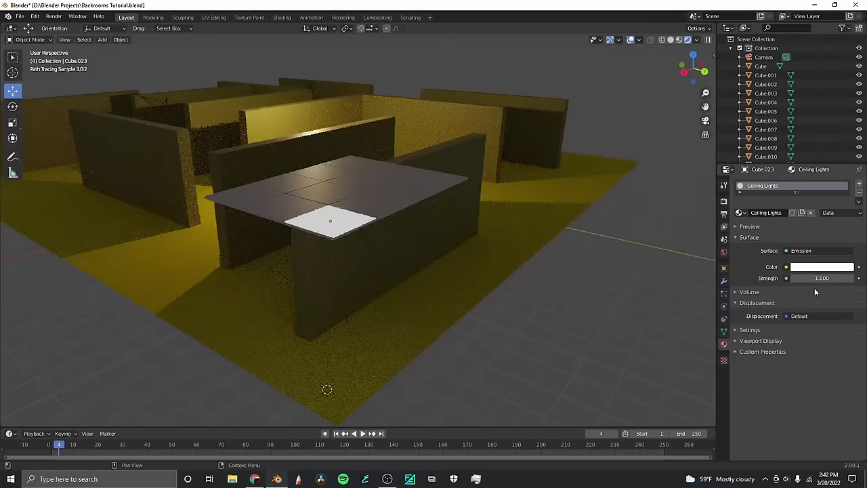
drag(809, 278, 854, 278)
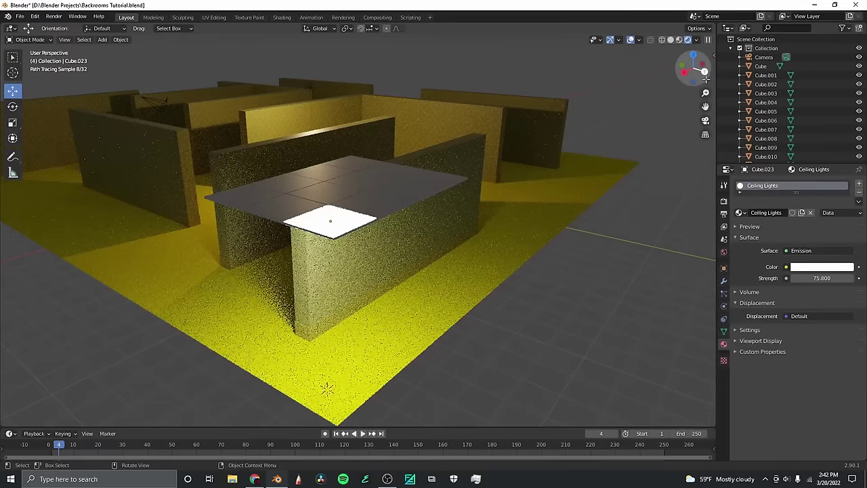
Tint the Ceiling Lights emission a warm orange and set its strength to 57.5.
drag(706, 72, 729, 71)
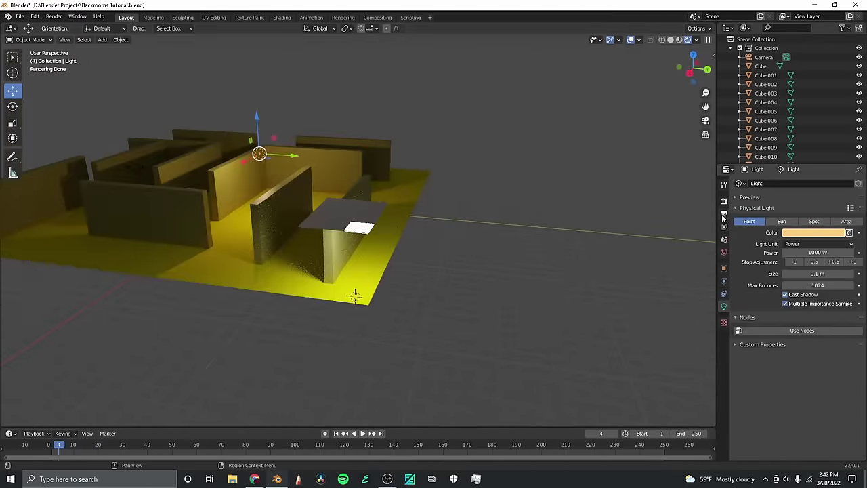
scroll(407, 262, up, 2)
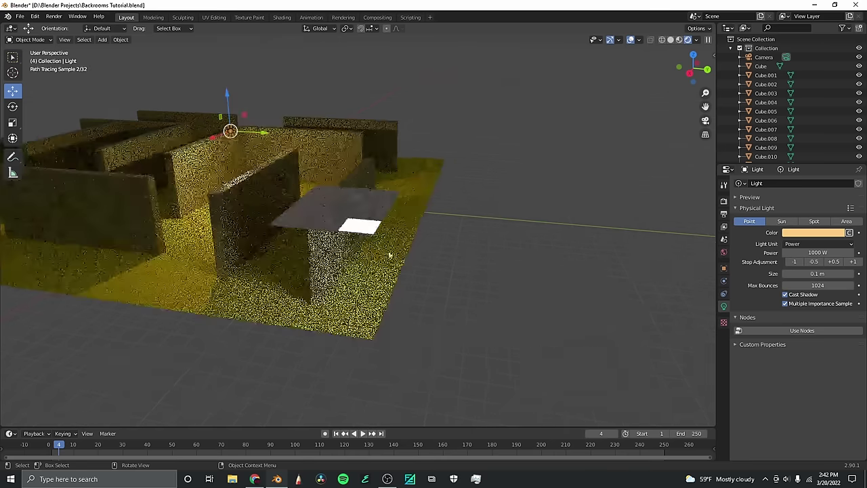
scroll(400, 279, up, 2)
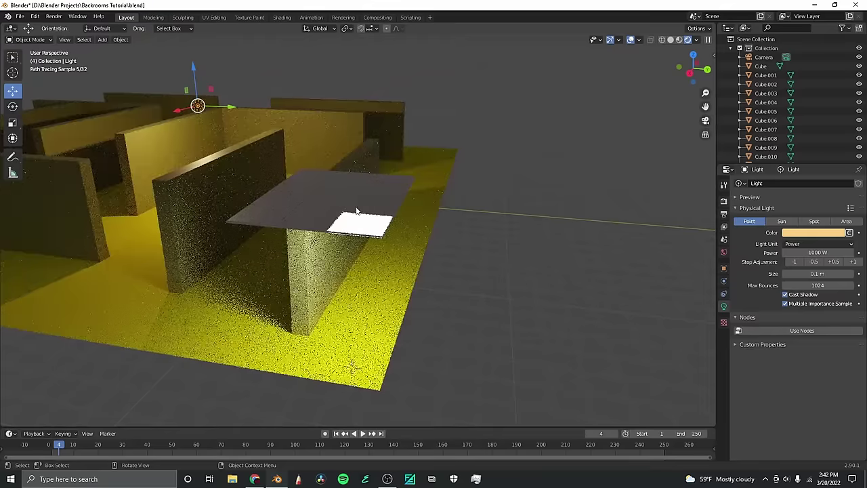
click(352, 223)
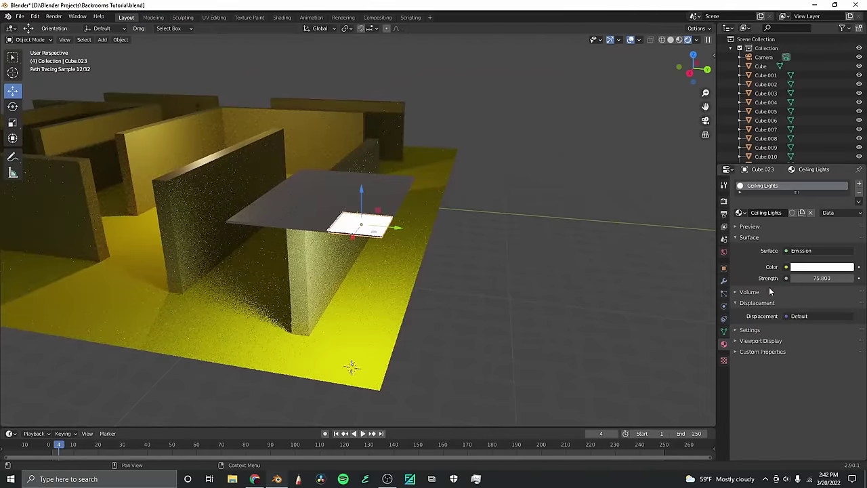
click(811, 268)
click(810, 173)
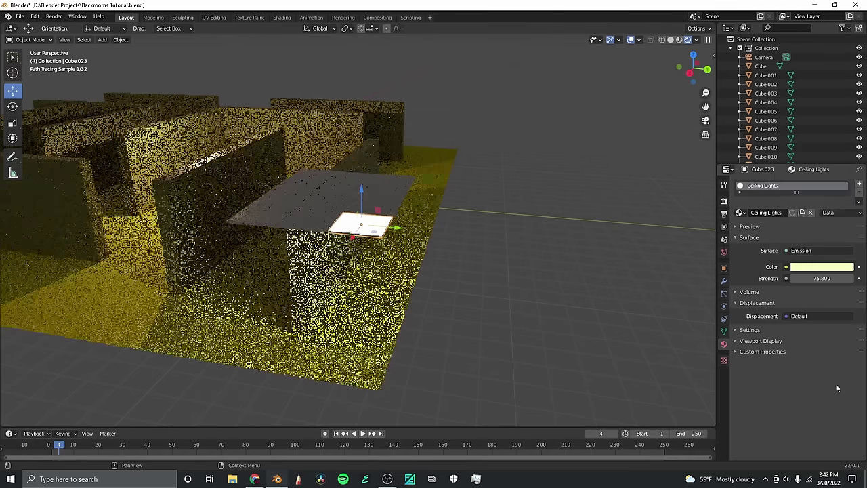
click(830, 267)
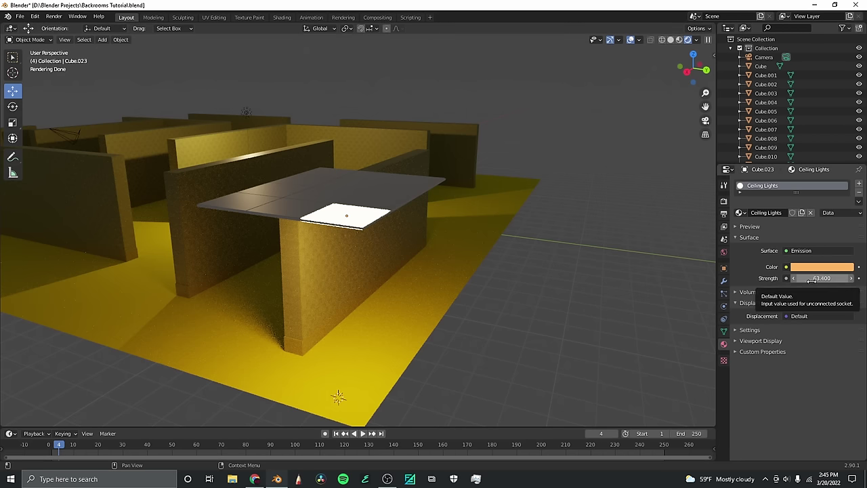
drag(815, 279, 743, 278)
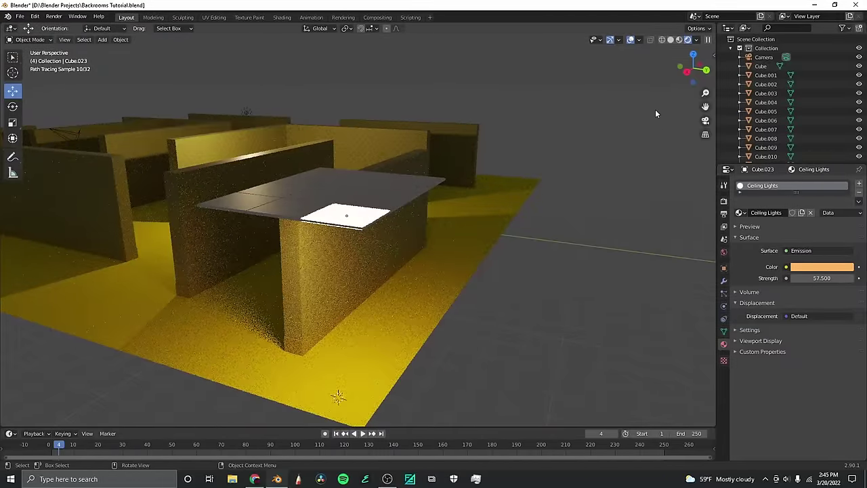
Set the frames' Ceiling 1 base color to a warm yellow-orange with hue 0.107, saturation 0.512 and value 1.
mouse_move(338, 397)
middle_down()
mouse_move(346, 396)
mouse_move(332, 396)
middle_up()
drag(692, 79, 716, 88)
drag(692, 79, 689, 38)
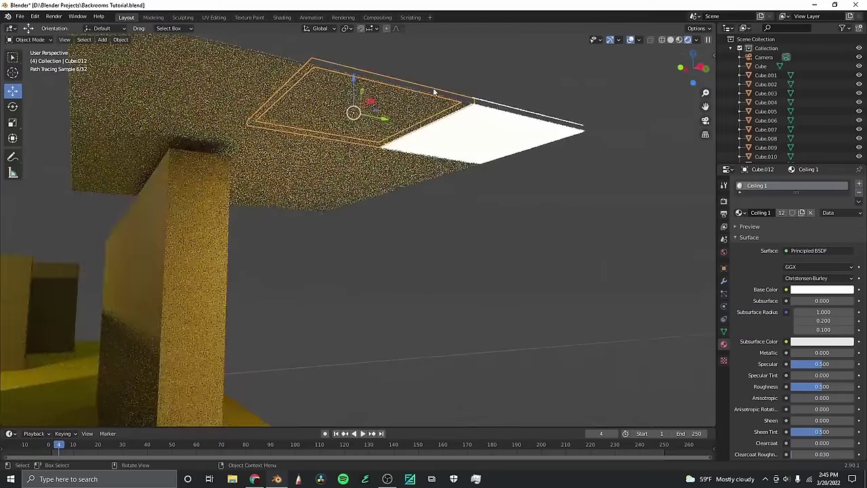
click(816, 292)
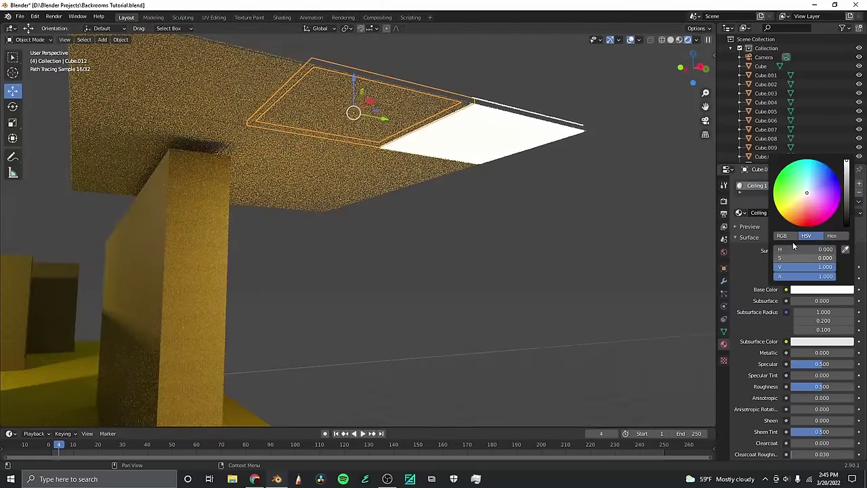
mouse_move(807, 193)
mouse_down()
mouse_move(797, 214)
mouse_move(795, 205)
mouse_up()
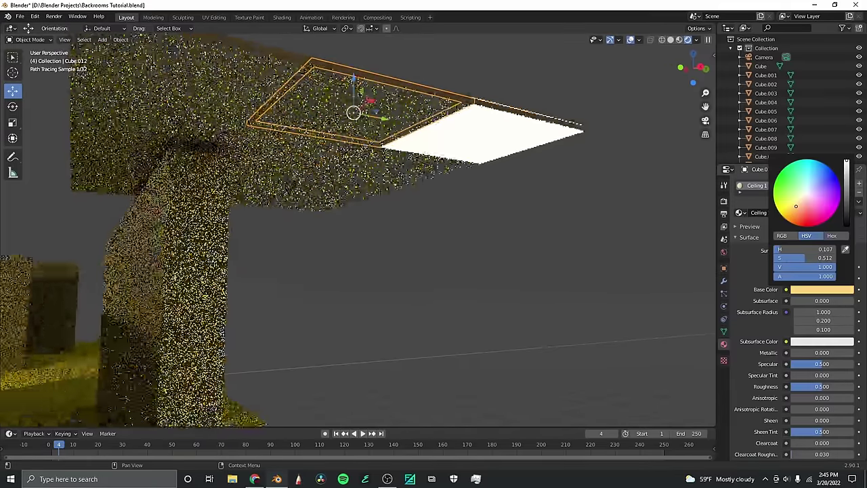
Tint the base color of the ceiling tiles' Ceiling 2 material a warm pale orange.
click(305, 87)
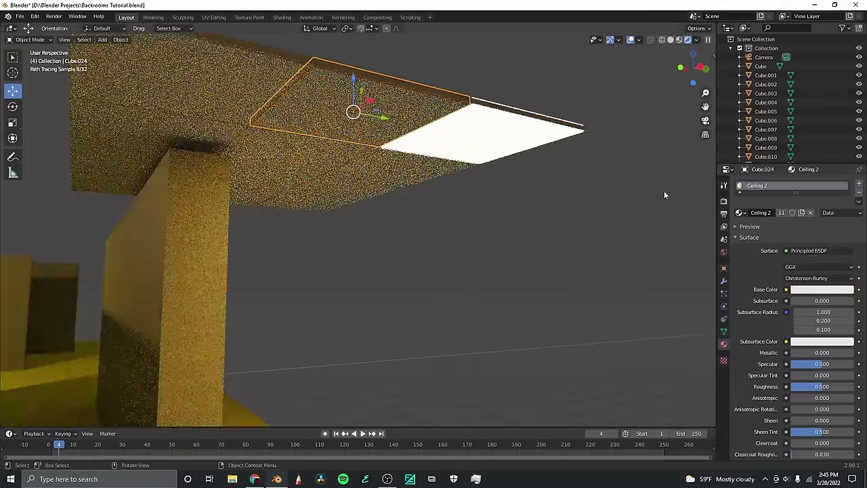
click(807, 290)
click(807, 212)
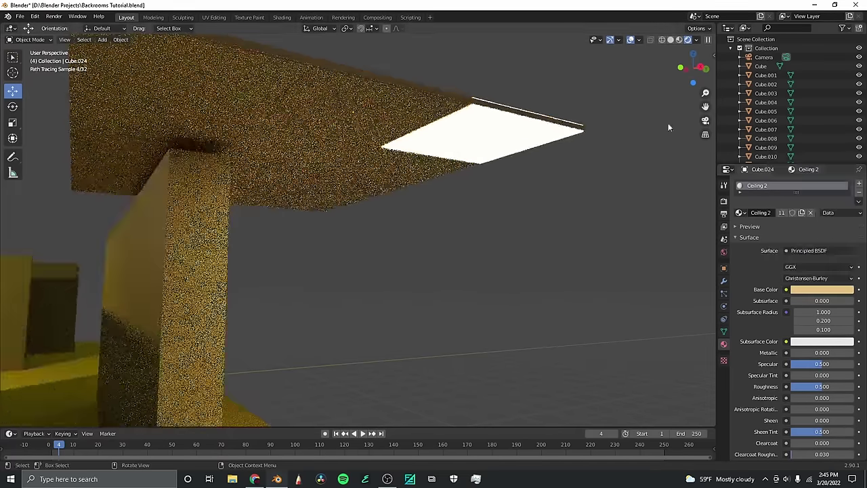
Hide the wall Cube.010 that stands beneath the ceiling section.
drag(679, 67, 742, 67)
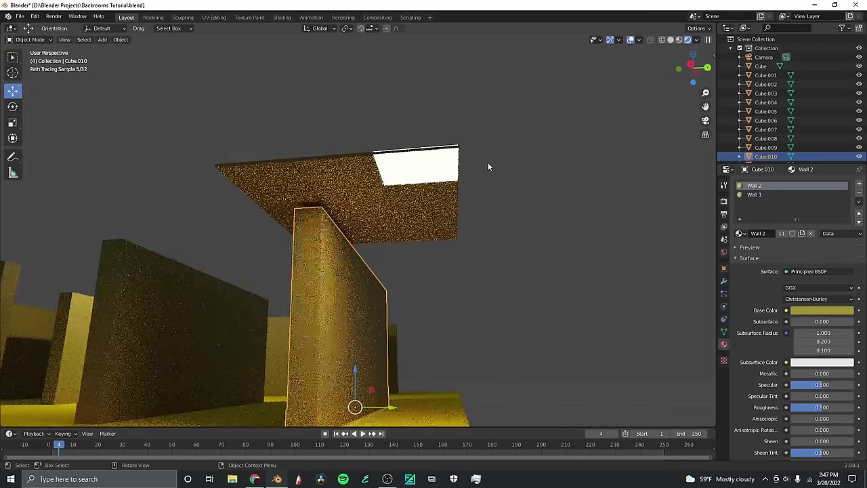
middle_drag(488, 163, 618, 147)
click(618, 148)
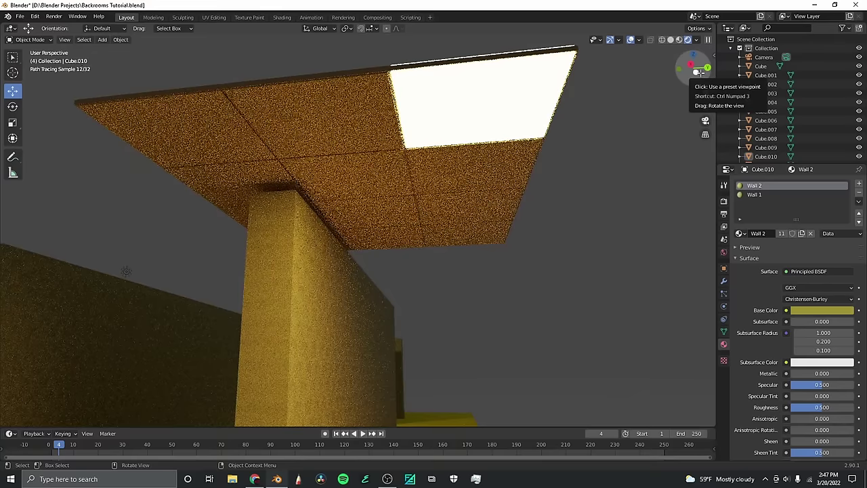
drag(698, 72, 708, 142)
scroll(343, 265, down, 4)
click(337, 265)
scroll(775, 148, down, 3)
click(860, 102)
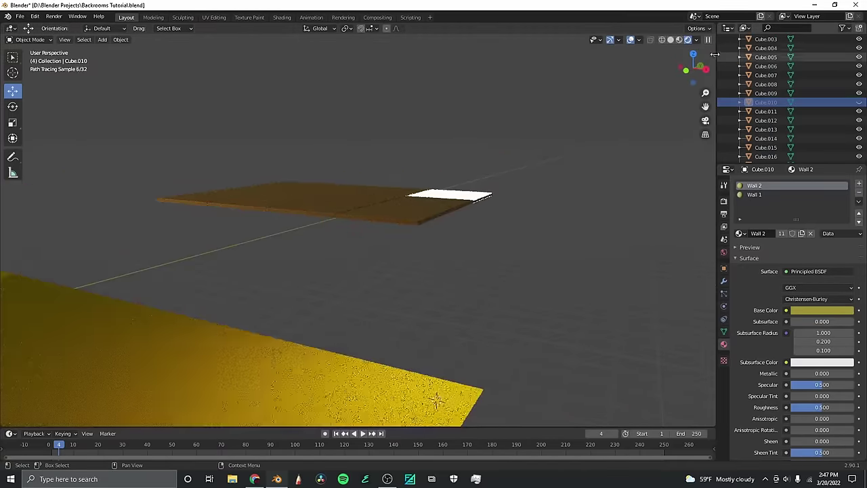
Select all ceiling frames and tiles with the light tile active and join them into one object.
drag(694, 68, 694, 85)
drag(138, 87, 512, 251)
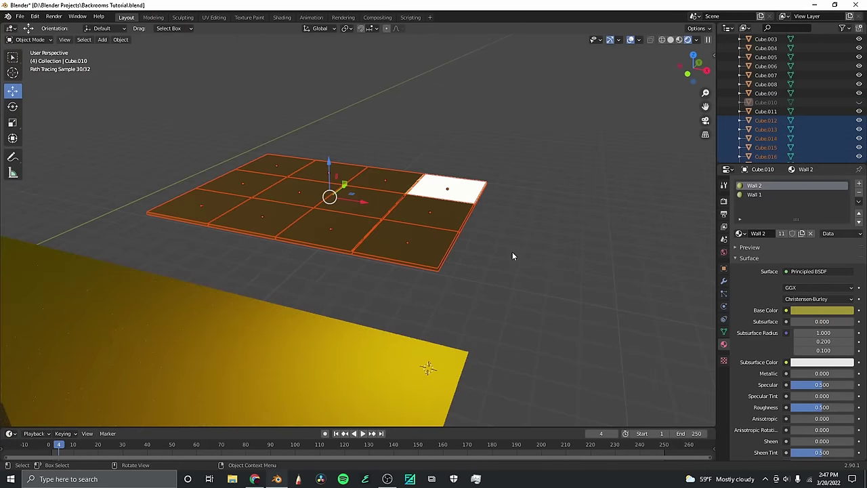
shift+click(447, 193)
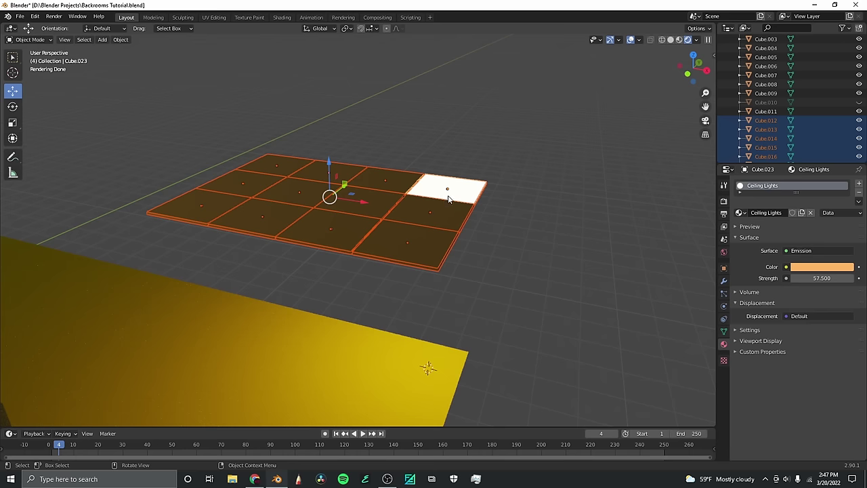
right_click(450, 192)
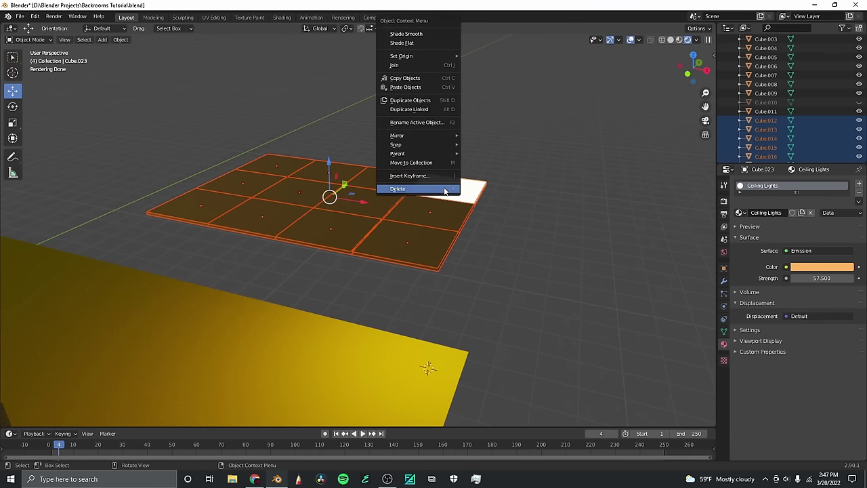
click(427, 64)
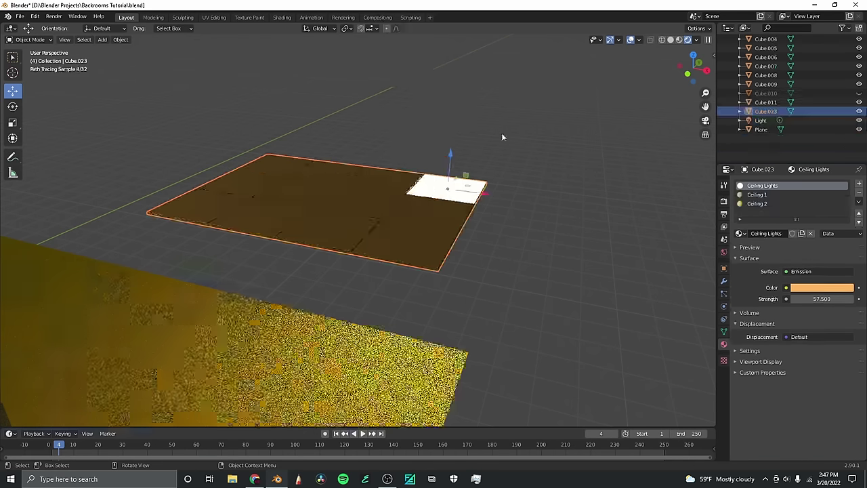
mouse_move(688, 68)
mouse_down()
mouse_move(670, 82)
mouse_move(686, 69)
mouse_up()
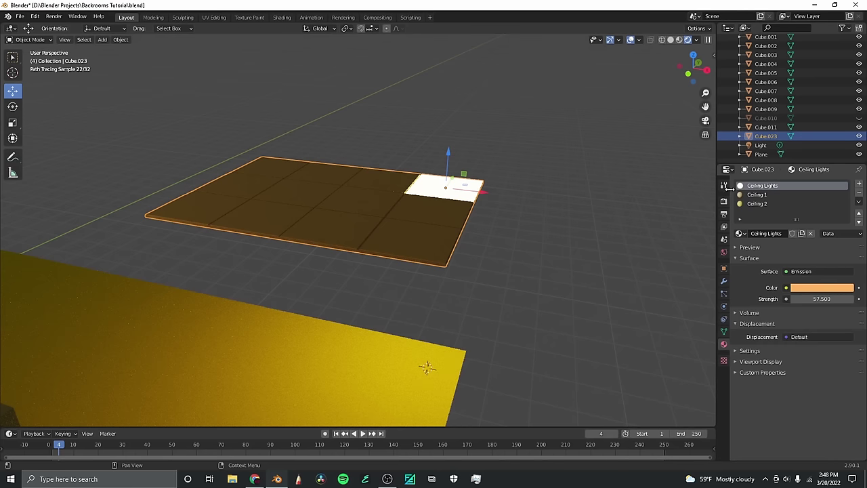
Add an Array modifier to the joined ceiling section and set its relative offset X factor to -1.
scroll(654, 116, up, 1)
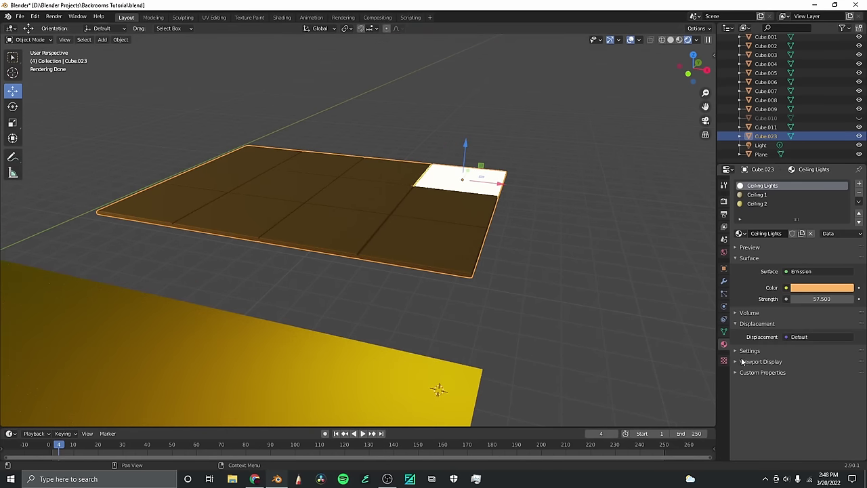
click(724, 281)
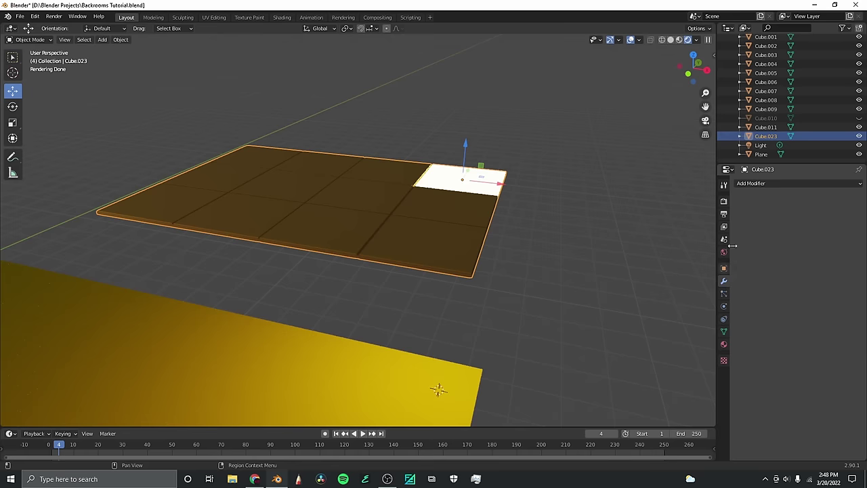
click(753, 185)
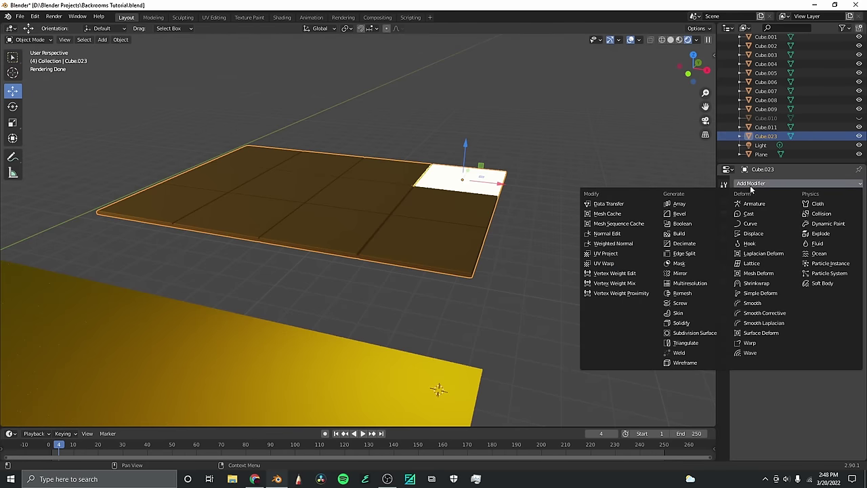
click(679, 204)
scroll(601, 265, down, 4)
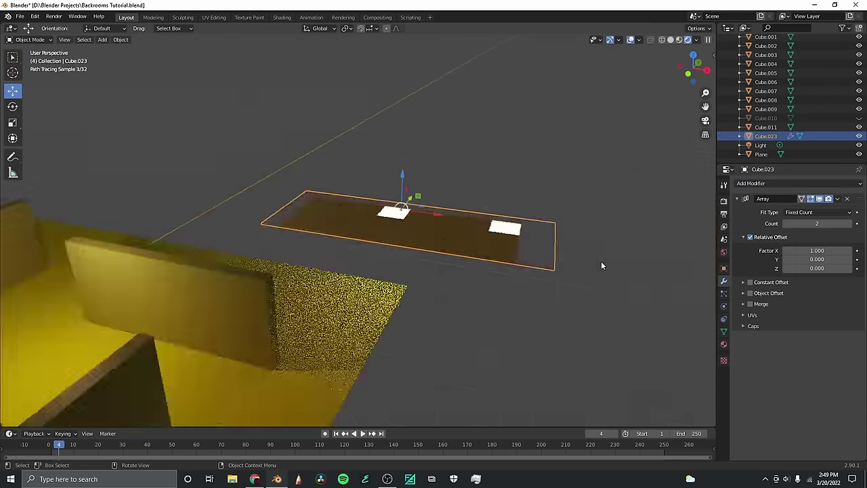
scroll(601, 266, up, 3)
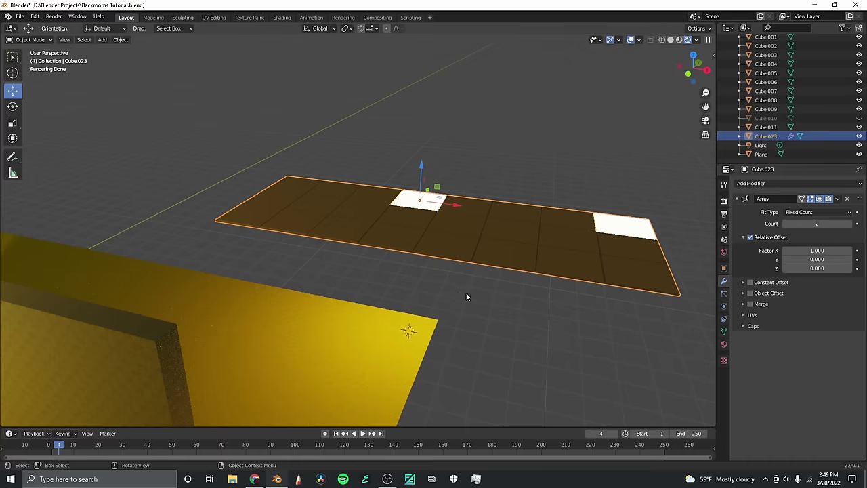
scroll(466, 292, down, 5)
middle_drag(375, 288, 198, 252)
scroll(300, 251, up, 2)
scroll(319, 254, up, 8)
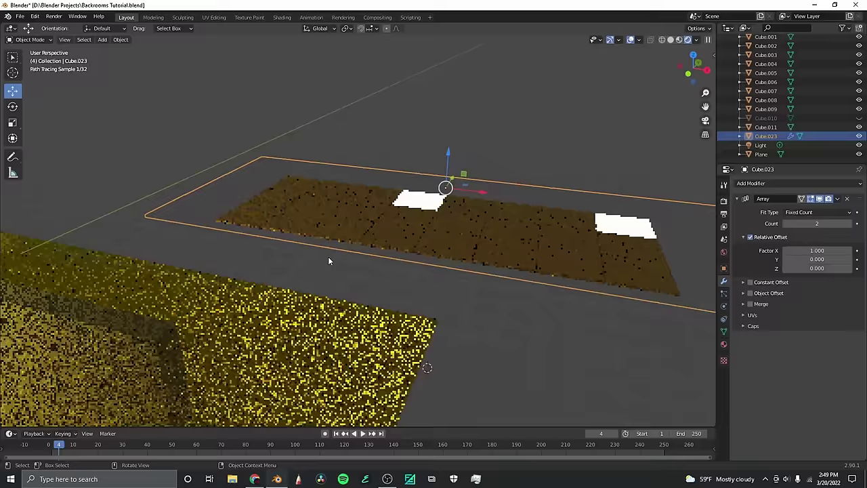
scroll(342, 260, down, 3)
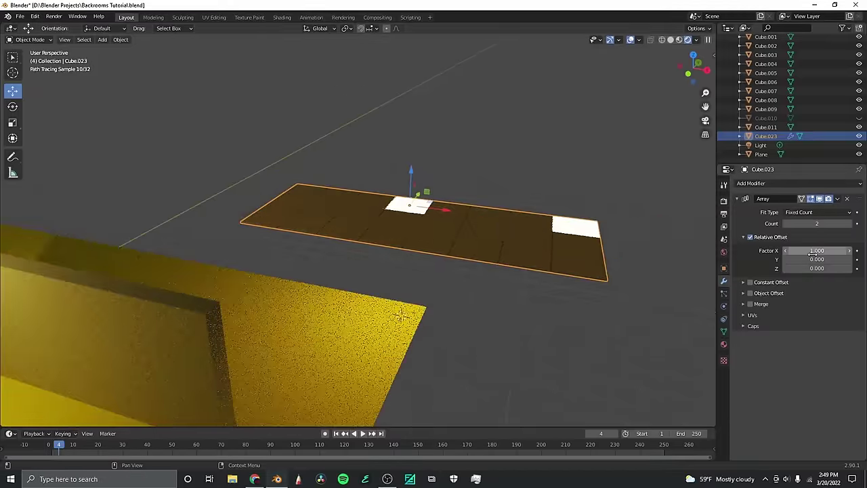
mouse_move(818, 251)
mouse_down()
mouse_move(780, 251)
mouse_move(834, 251)
mouse_move(789, 250)
mouse_move(826, 250)
mouse_move(814, 251)
mouse_up()
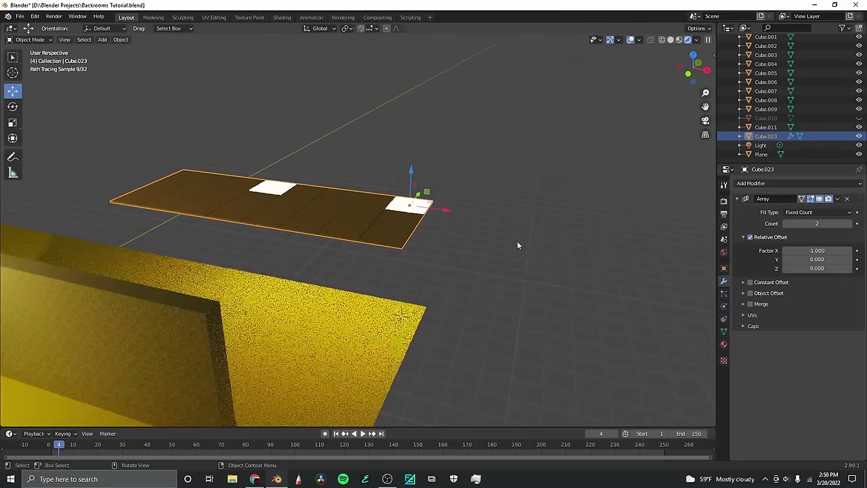
Set the ceiling array's count to 5 so the row spans the floor's width.
mouse_move(505, 241)
middle_down()
mouse_move(402, 240)
mouse_move(488, 228)
mouse_move(570, 312)
middle_up()
scroll(462, 244, up, 1)
scroll(462, 244, down, 7)
scroll(462, 245, up, 4)
mouse_move(808, 224)
mouse_down()
mouse_move(830, 224)
mouse_move(806, 224)
mouse_move(816, 224)
mouse_up()
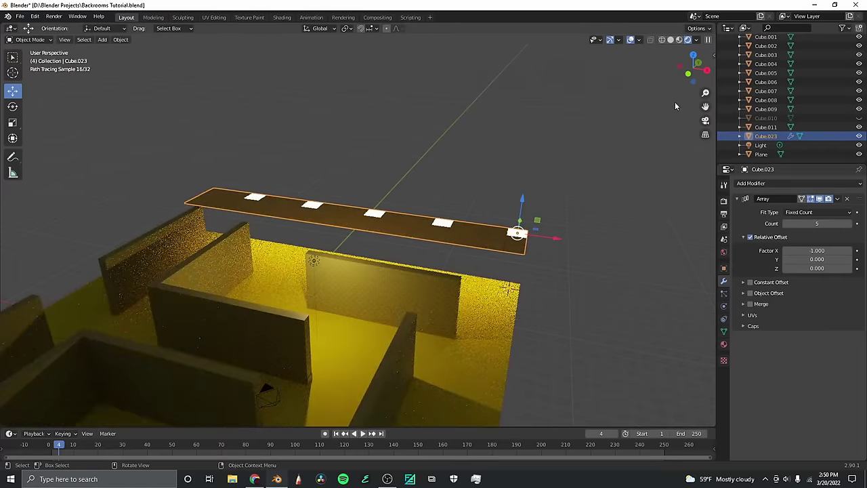
Add a second Array modifier to the ceiling with relative offset factors X 0 and Y -1.
drag(692, 71, 682, 68)
scroll(682, 75, down, 1)
scroll(624, 187, up, 2)
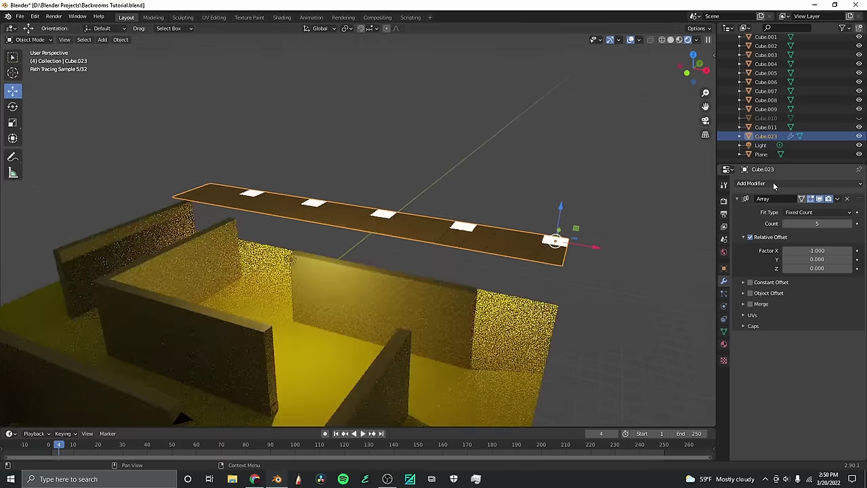
click(765, 186)
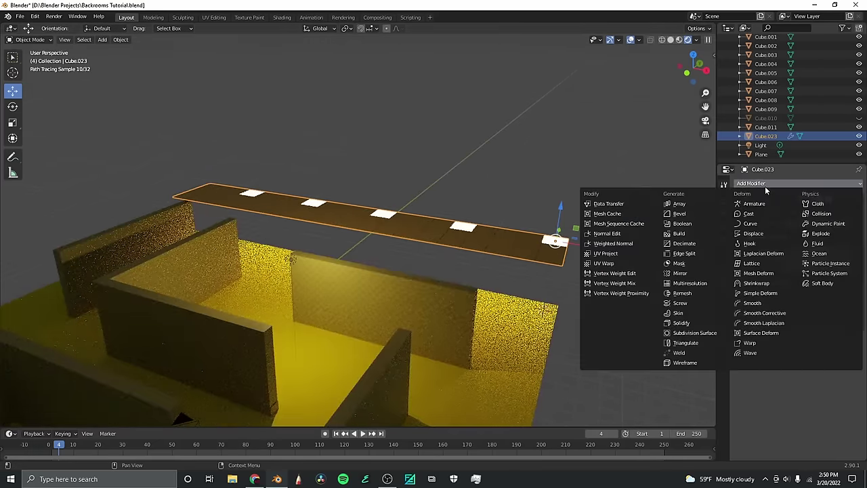
click(692, 203)
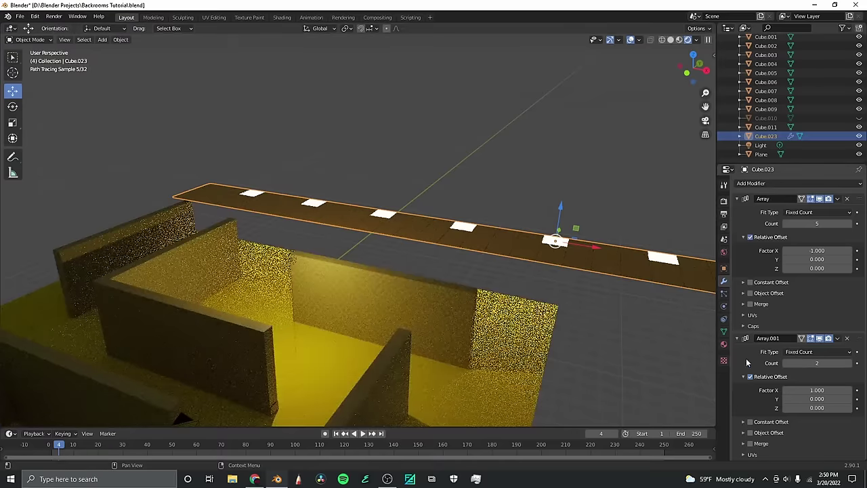
scroll(763, 376, down, 1)
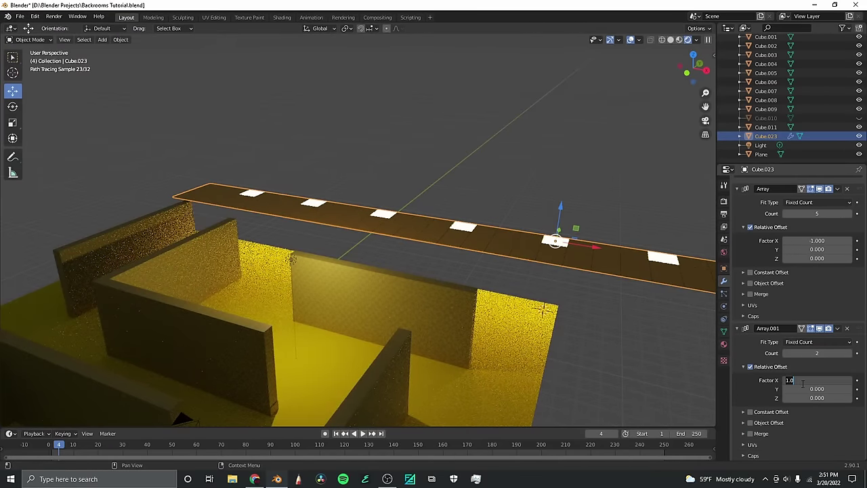
key(Return)
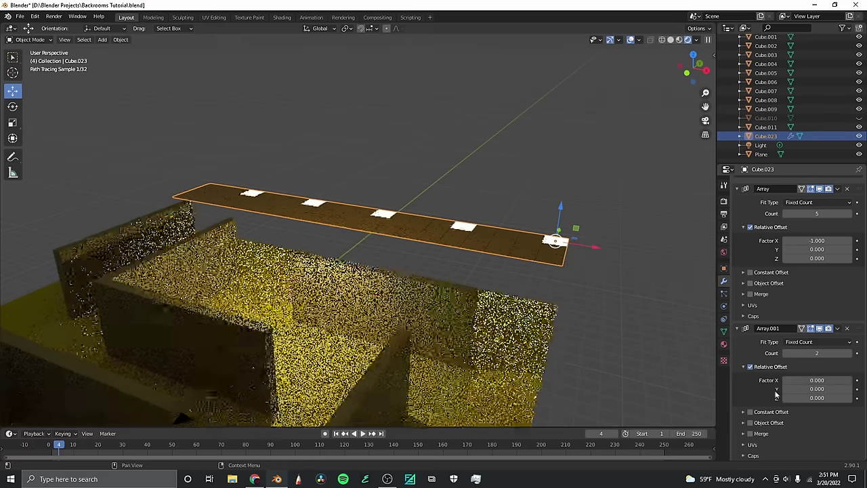
click(815, 389)
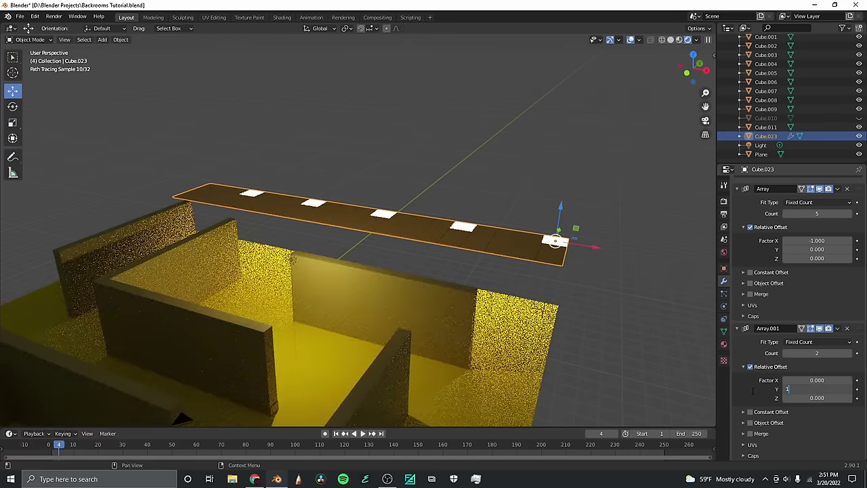
key(Return)
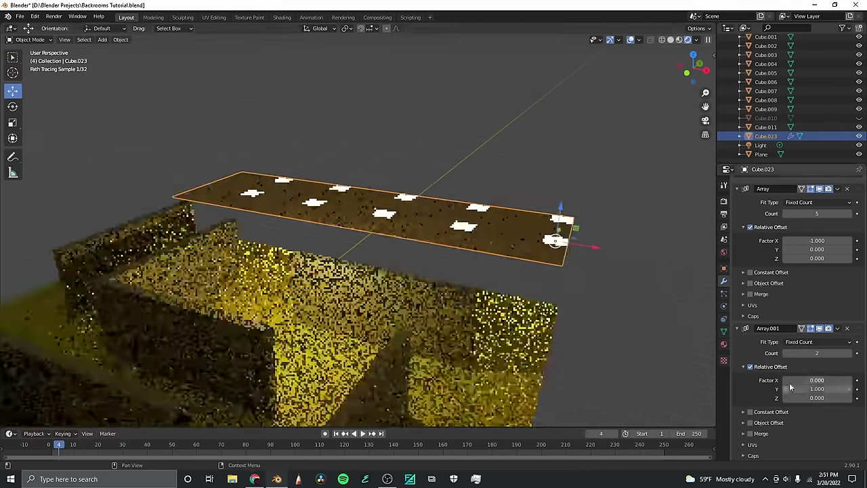
double_click(790, 389)
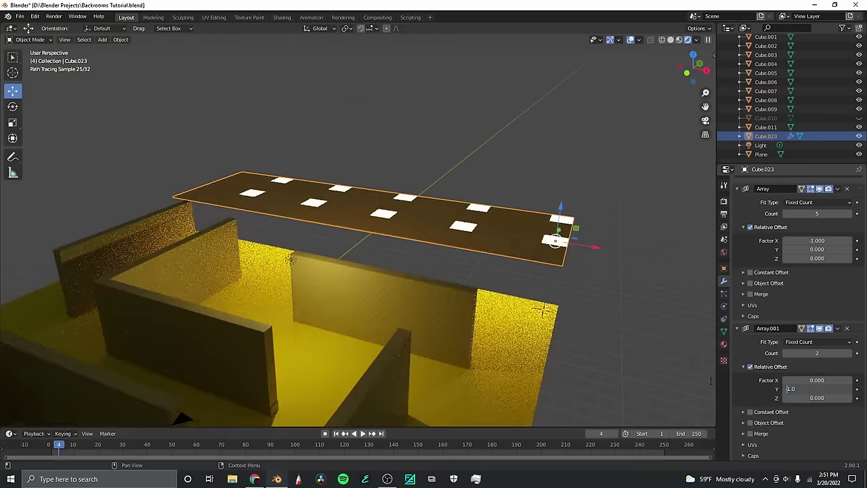
text(-)
key(Return)
Set the second array's count to 8 to extend the ceiling over the whole maze.
scroll(622, 319, up, 3)
scroll(622, 320, down, 6)
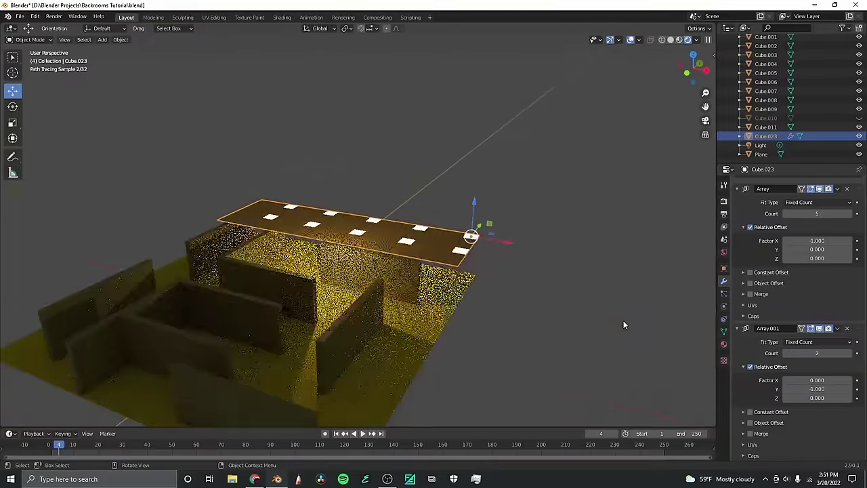
scroll(636, 326, down, 1)
mouse_move(832, 353)
mouse_down()
mouse_move(855, 353)
mouse_move(838, 353)
mouse_move(846, 353)
mouse_up()
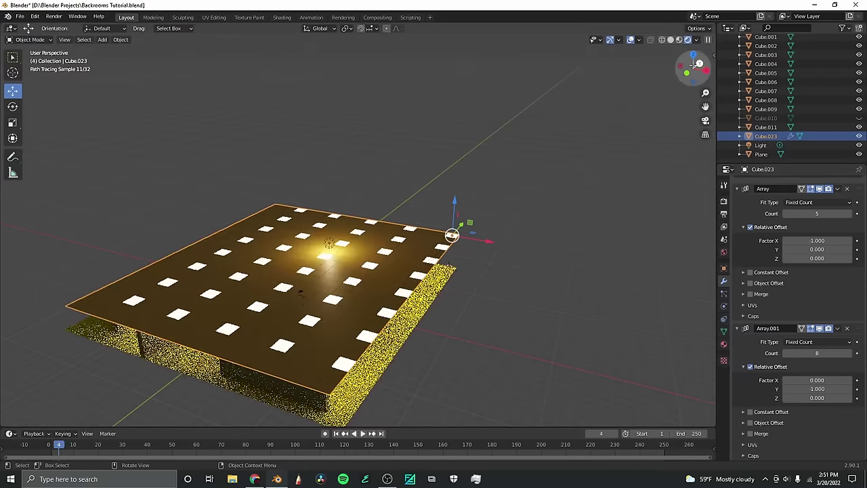
Lower the emission strength of the Ceiling Lights material while viewing the rooms from beneath the ceiling.
drag(694, 66, 644, 28)
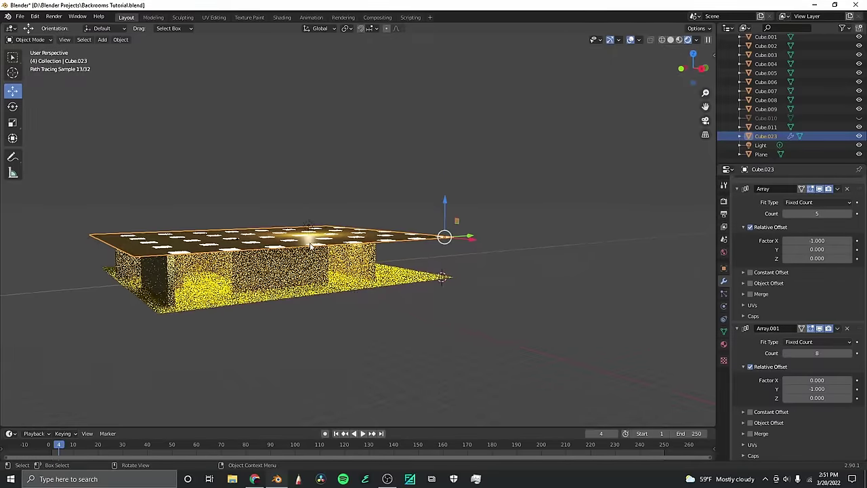
scroll(310, 245, up, 4)
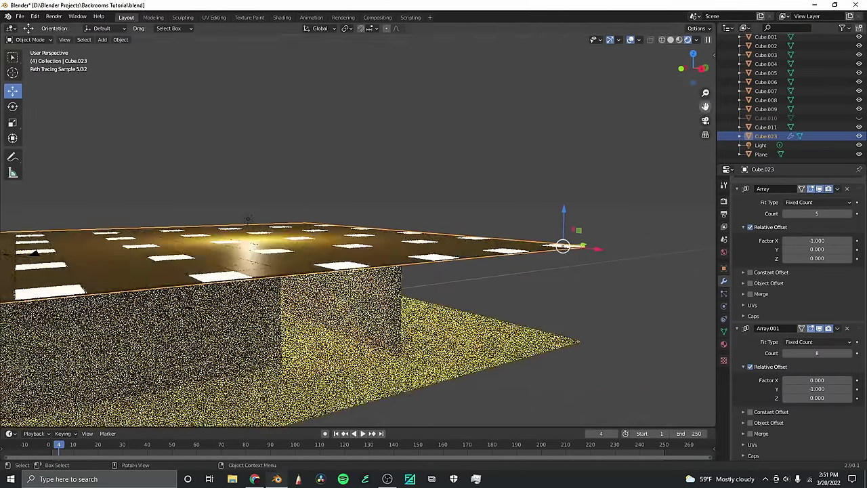
drag(705, 106, 860, 34)
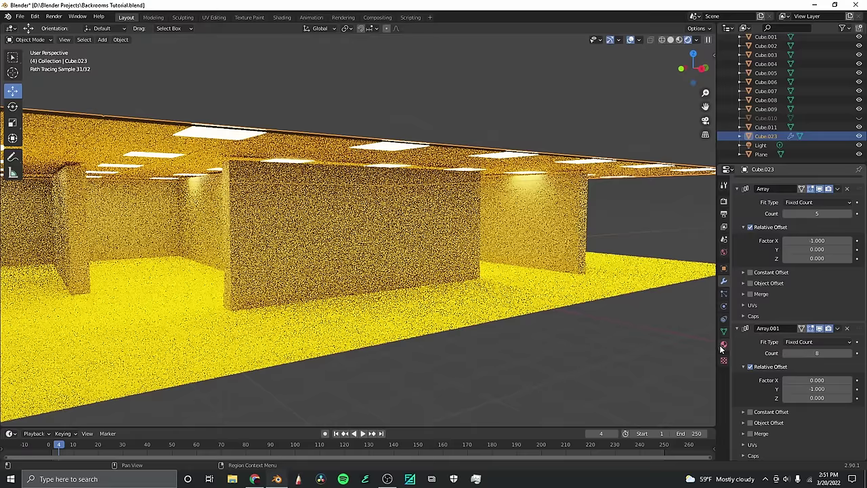
click(724, 345)
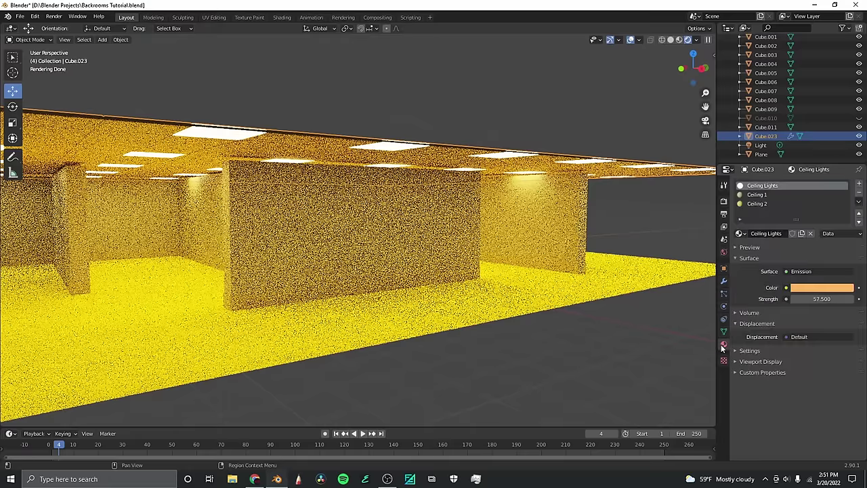
drag(810, 299, 783, 299)
click(488, 377)
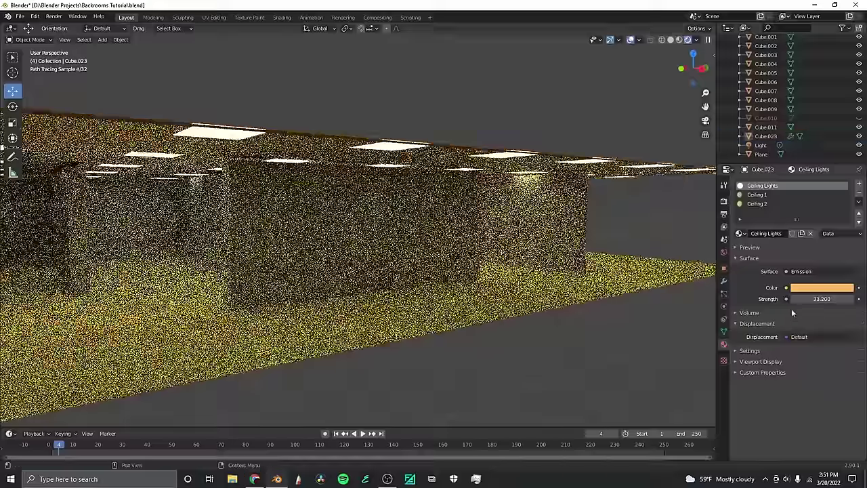
drag(806, 298, 783, 299)
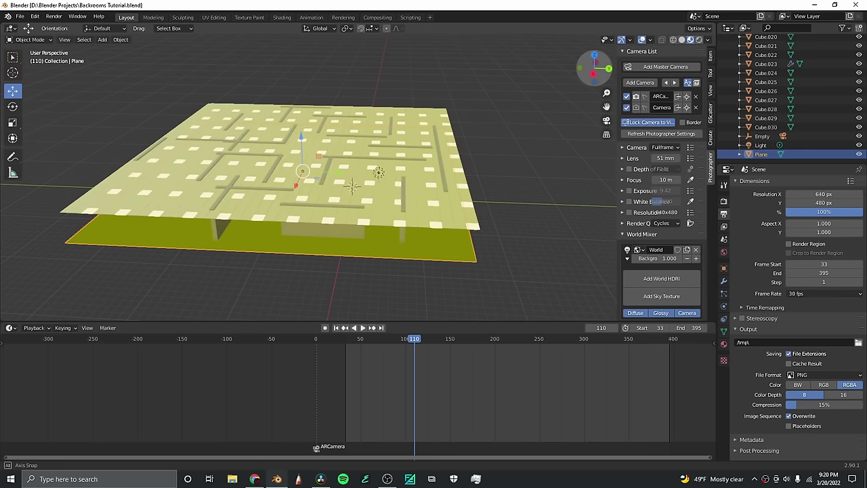
mouse_move(352, 187)
middle_down()
mouse_move(387, 193)
mouse_move(354, 188)
mouse_move(349, 173)
middle_up()
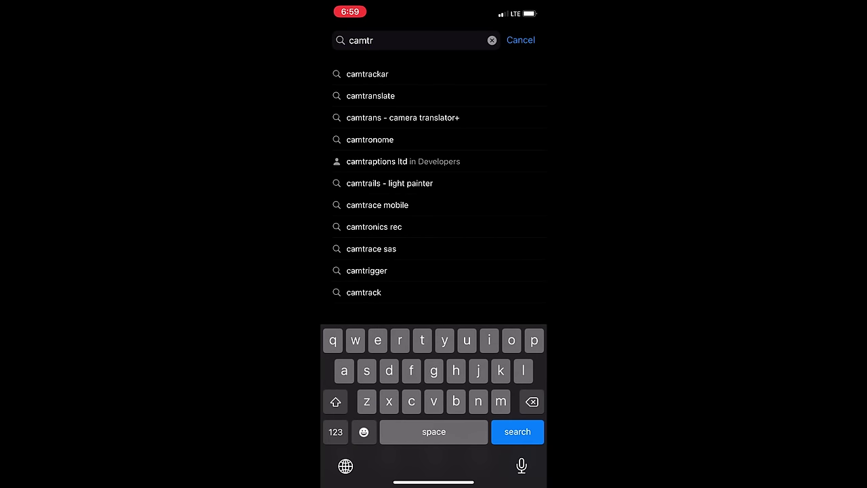
Open CamTrackAR from its App Store search result on the phone and set the floor on the detected grid.
click(368, 74)
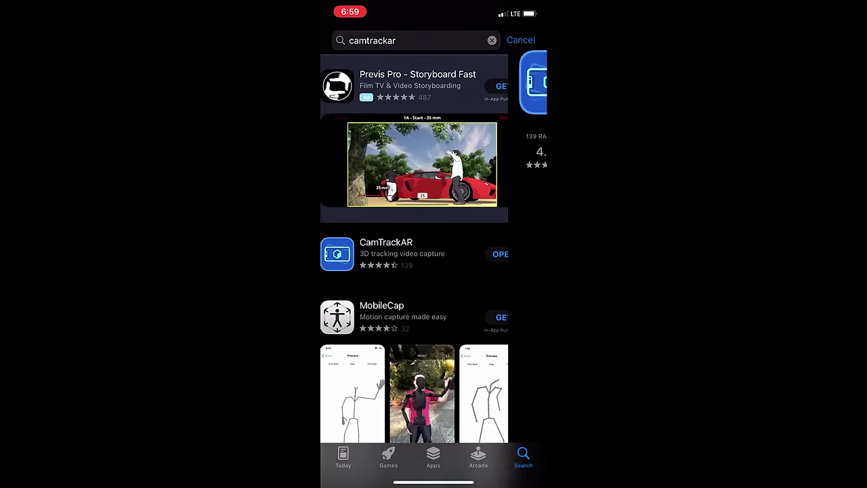
click(386, 252)
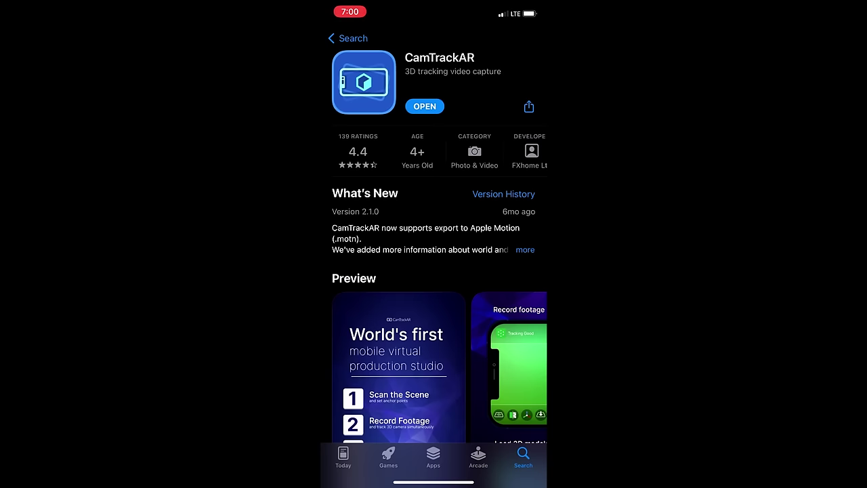
click(425, 106)
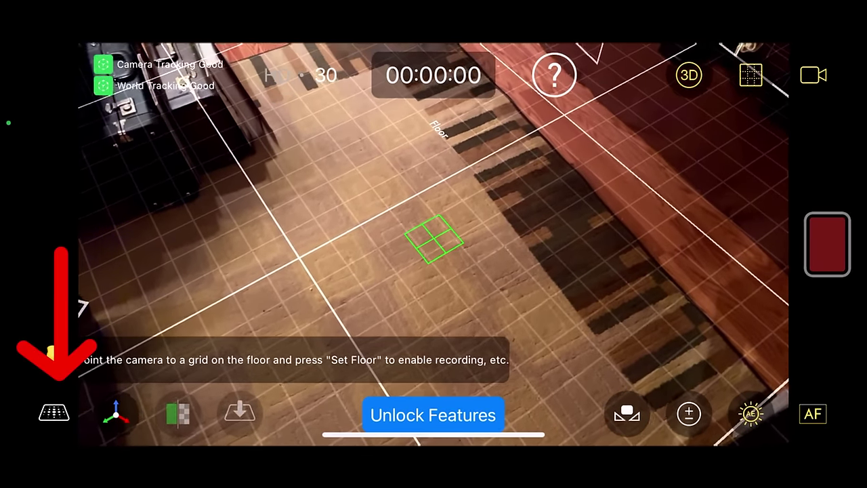
click(54, 412)
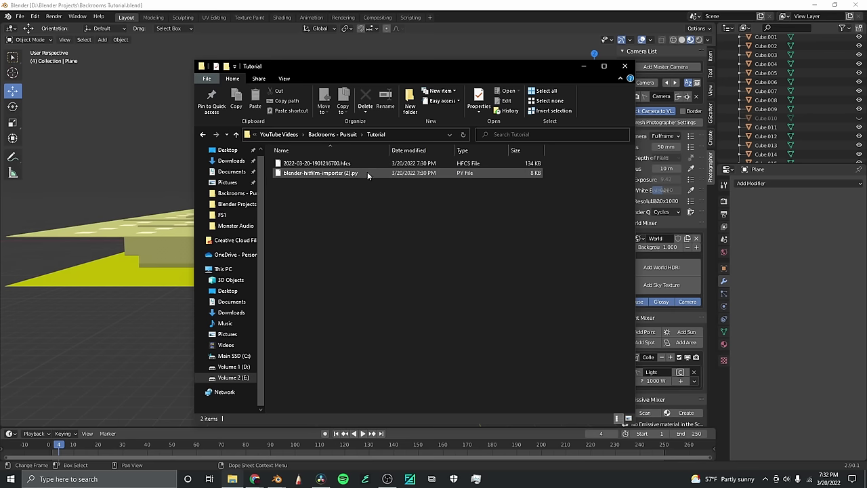
Install the add-on file blender-hitfilm-importer (2).py and close the preferences.
click(128, 252)
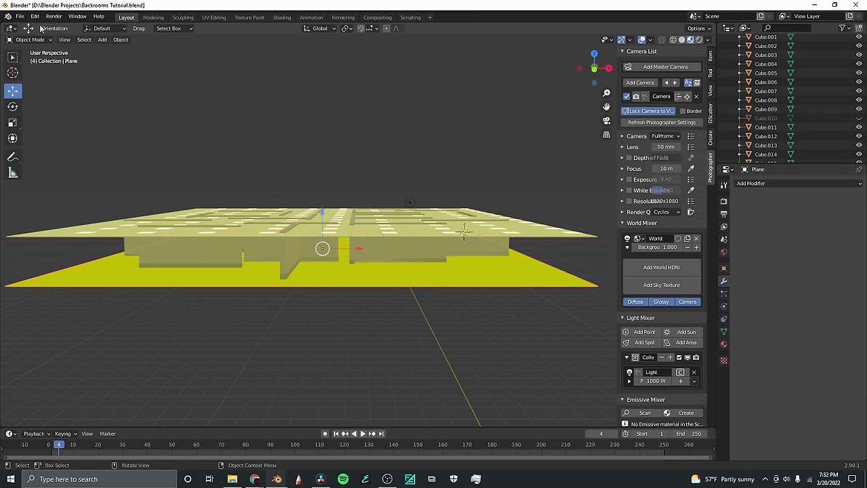
click(35, 16)
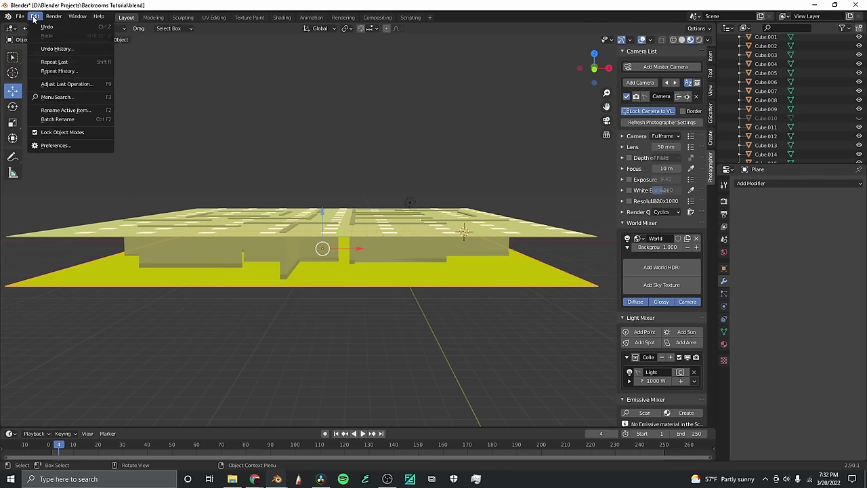
click(49, 146)
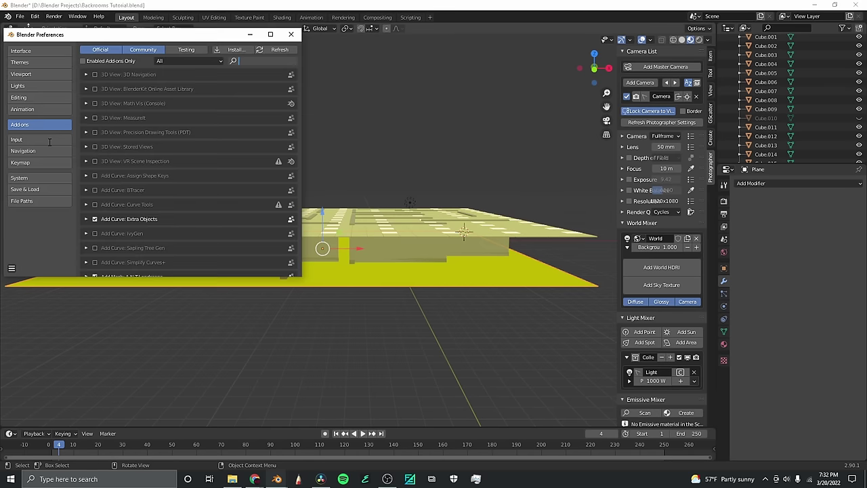
click(232, 50)
double_click(249, 179)
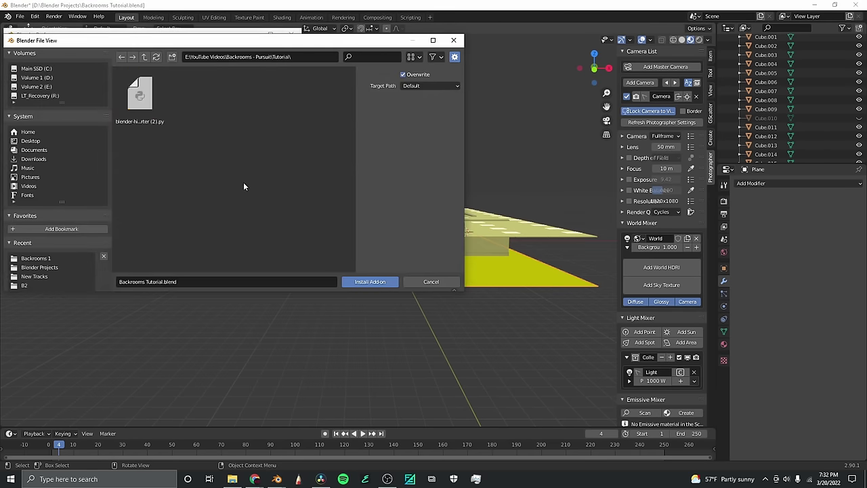
click(158, 124)
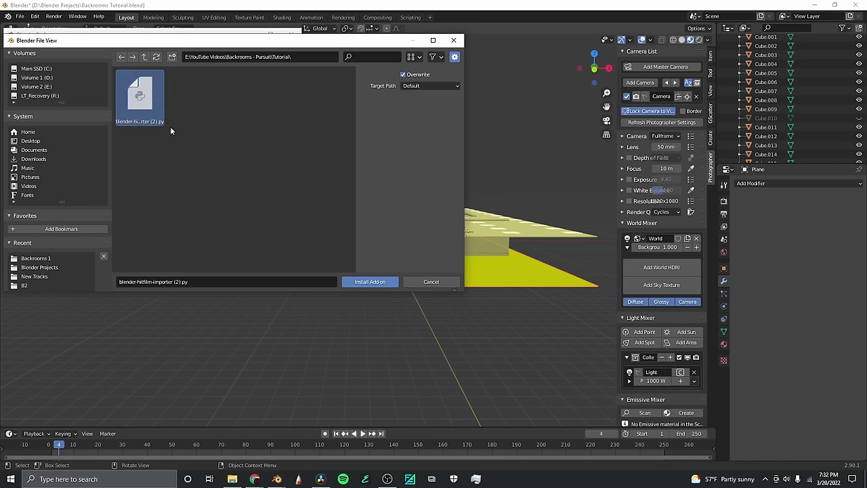
click(366, 282)
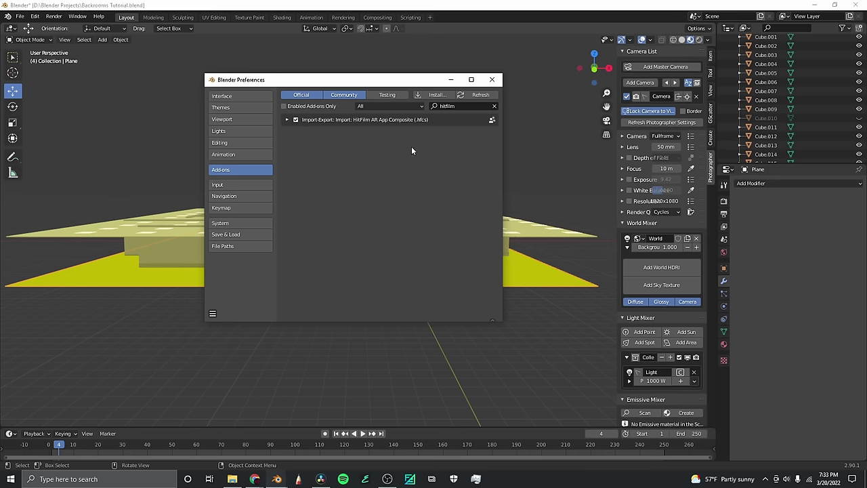
click(492, 79)
Import the HitFilm AR tracking data (.hfcs) into the Backrooms scene.
click(21, 16)
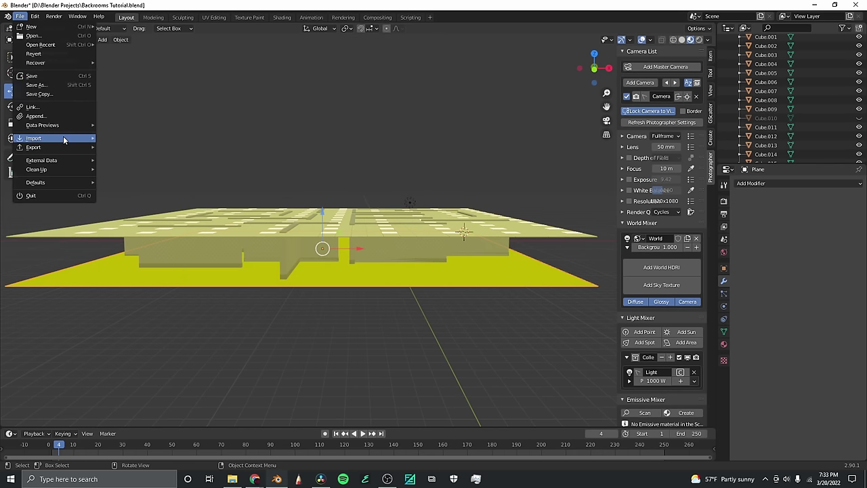
mouse_move(63, 138)
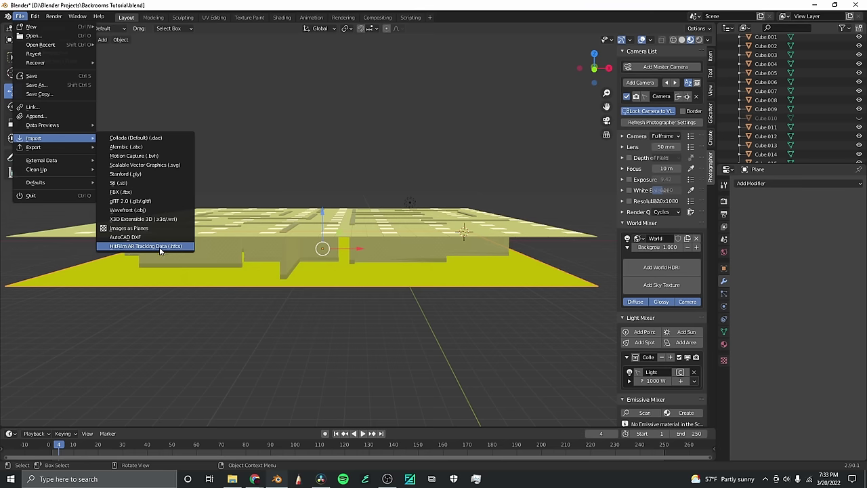
click(146, 246)
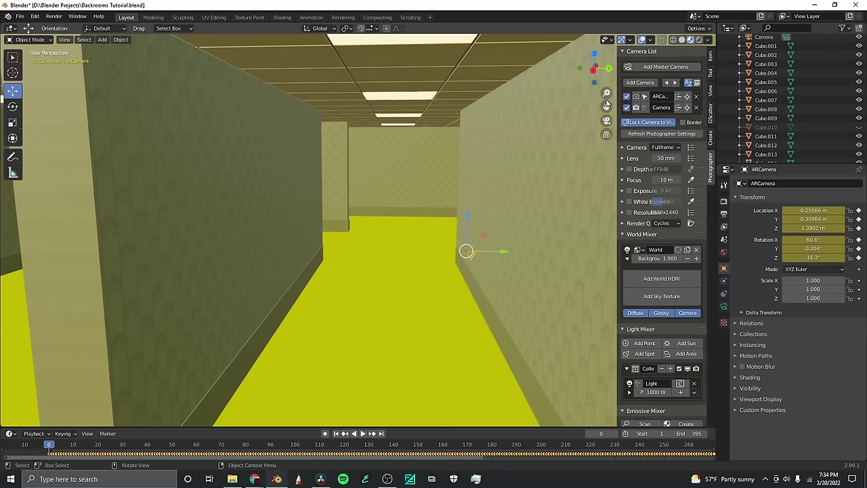
Enlarge the timeline area and fit the full range of the imported camera's keyframes in it.
drag(607, 105, 529, 85)
scroll(419, 197, up, 3)
scroll(424, 209, down, 2)
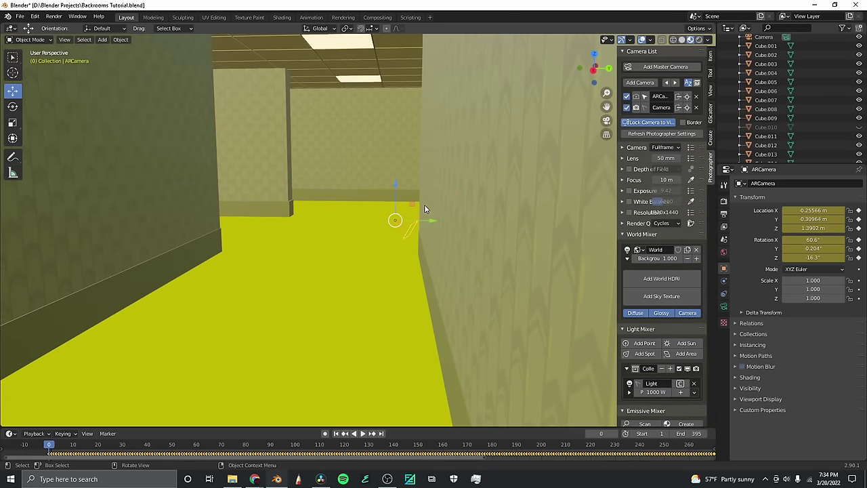
drag(316, 428, 332, 323)
scroll(252, 378, down, 6)
scroll(277, 387, up, 5)
scroll(290, 385, down, 5)
scroll(290, 384, up, 2)
Play back the imported camera's tracked motion inside the maze and stop the playback.
key(space)
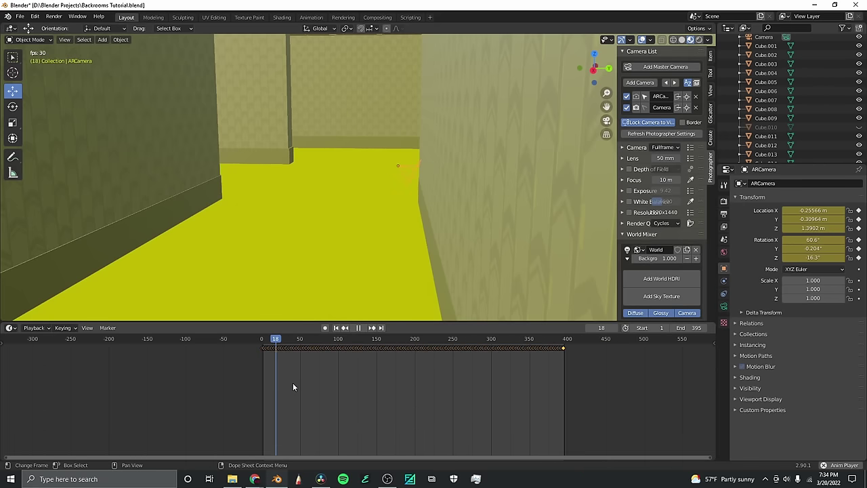
key(space)
click(275, 337)
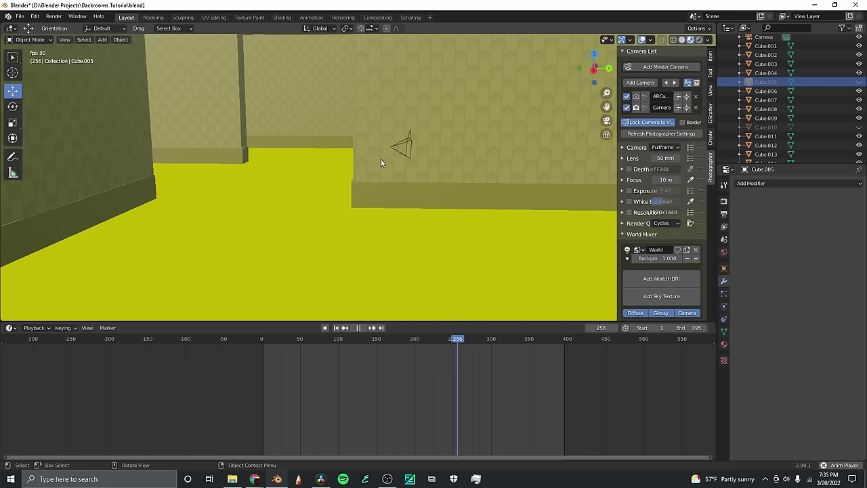
key(Escape)
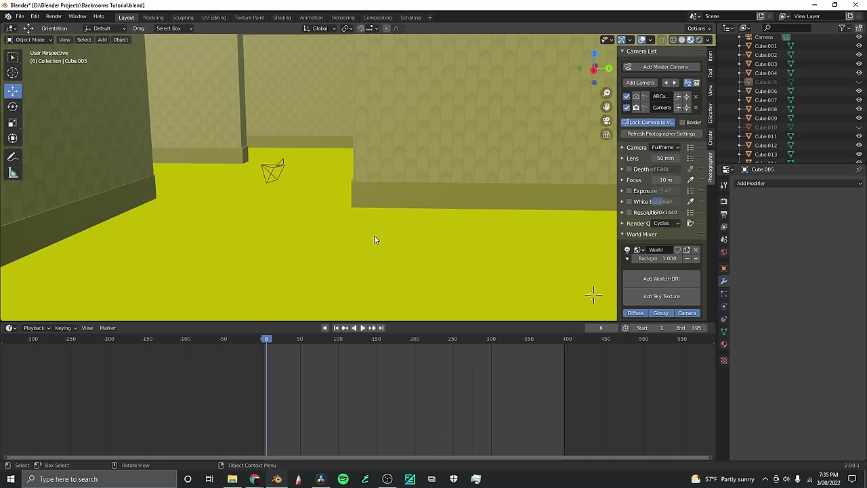
Place the 3D cursor on the floor near the tracked camera and add a Plain Axes empty there.
shift+right_click(305, 223)
click(102, 39)
mouse_move(138, 139)
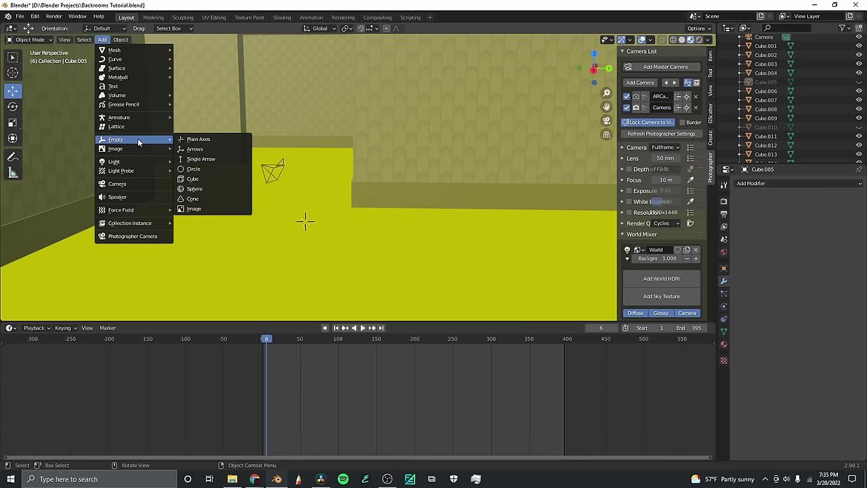
click(198, 139)
Parent the ARCamera to the new empty using the Object parent type.
scroll(228, 185, up, 2)
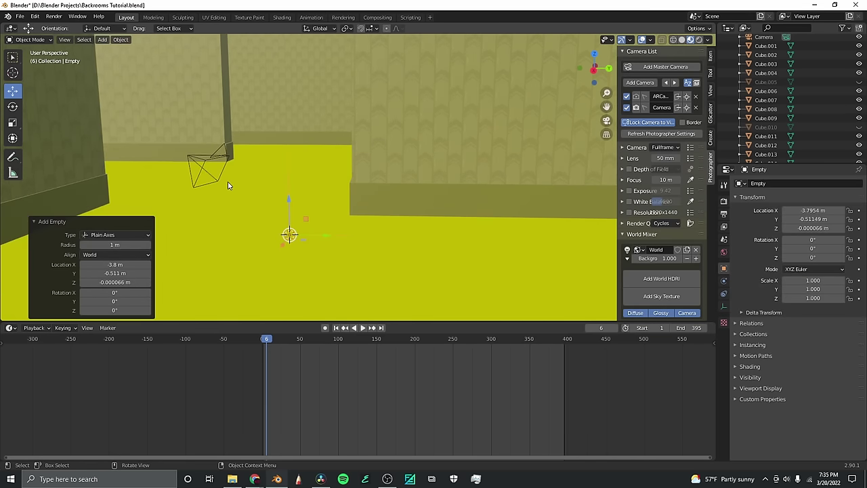
click(199, 165)
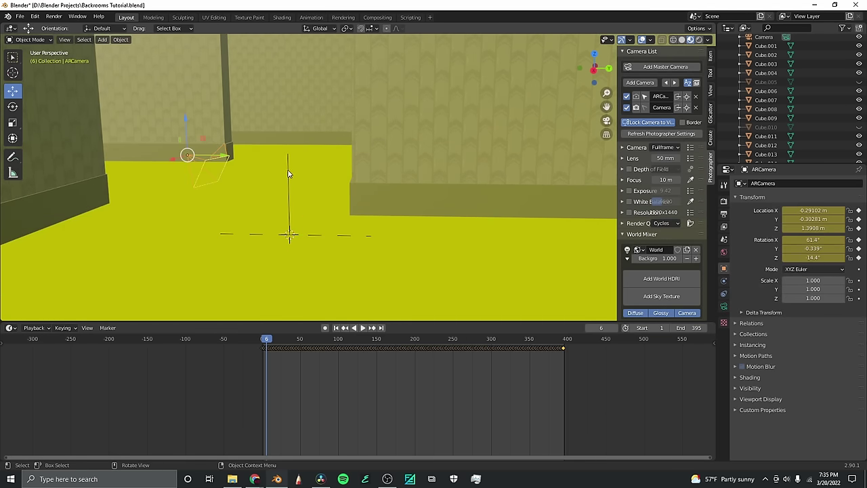
shift+click(288, 169)
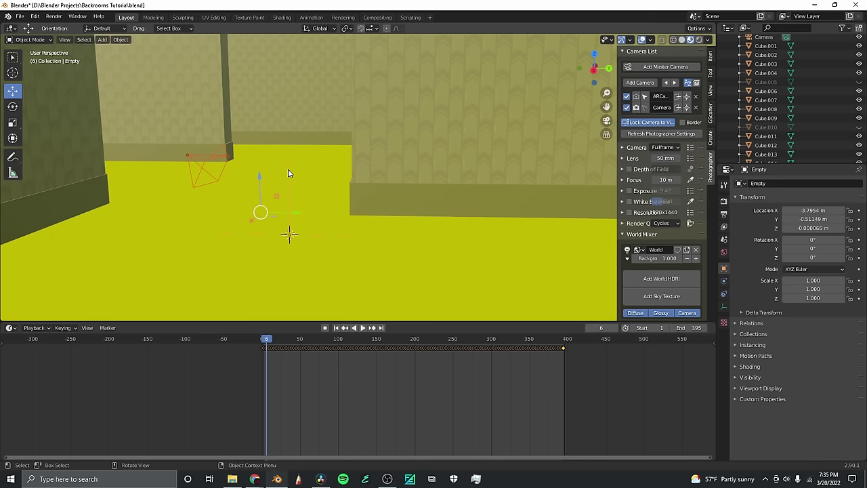
right_click(288, 174)
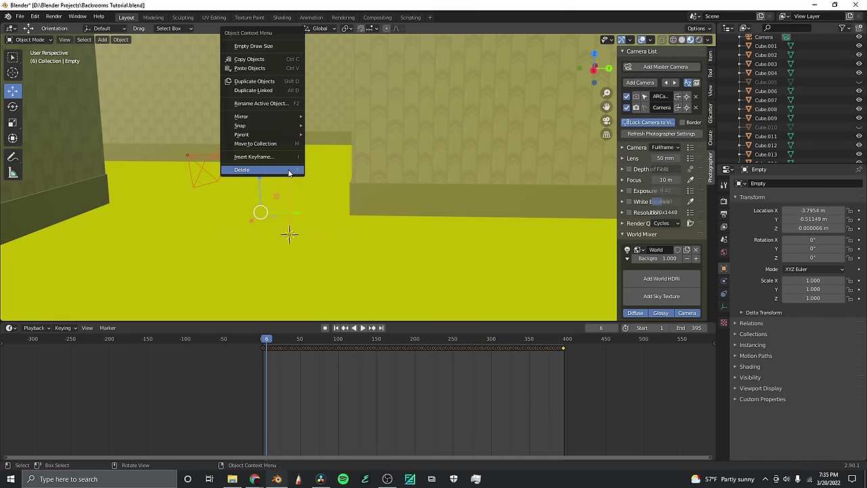
mouse_move(286, 134)
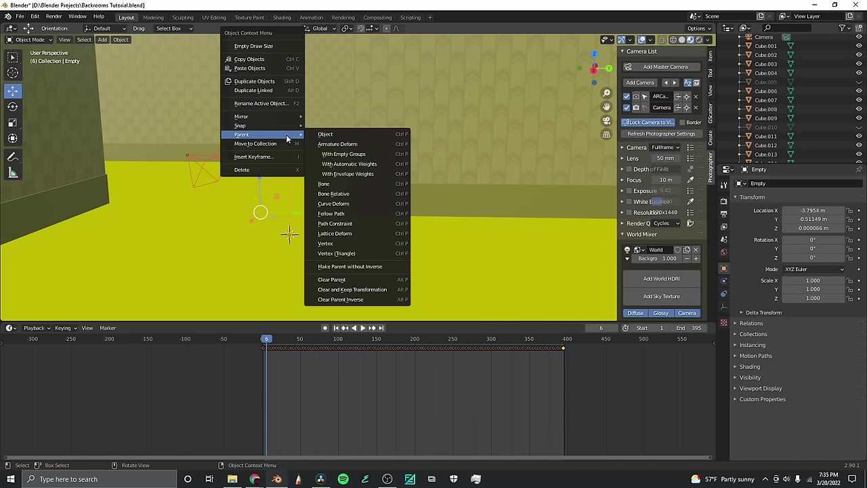
click(328, 134)
Move the empty with its camera along the Y axis to about -0.26 m.
middle_drag(304, 194, 352, 222)
key(g)
key(y)
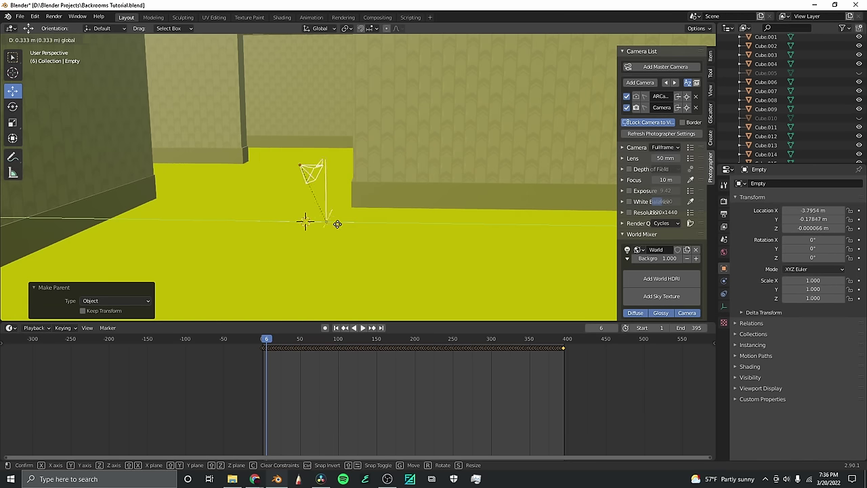
click(320, 223)
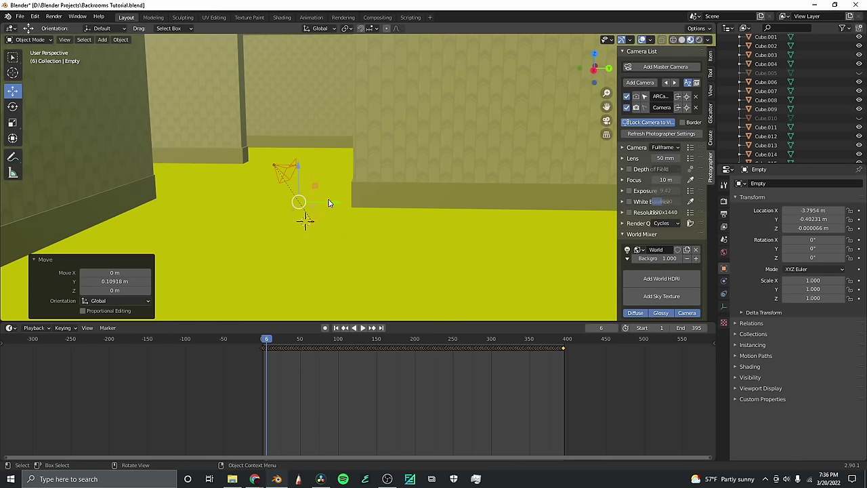
drag(329, 202, 342, 202)
Go to frame 61 and scale the empty up uniformly to about 1.82 to raise the camera.
scroll(311, 359, up, 5)
scroll(311, 359, down, 3)
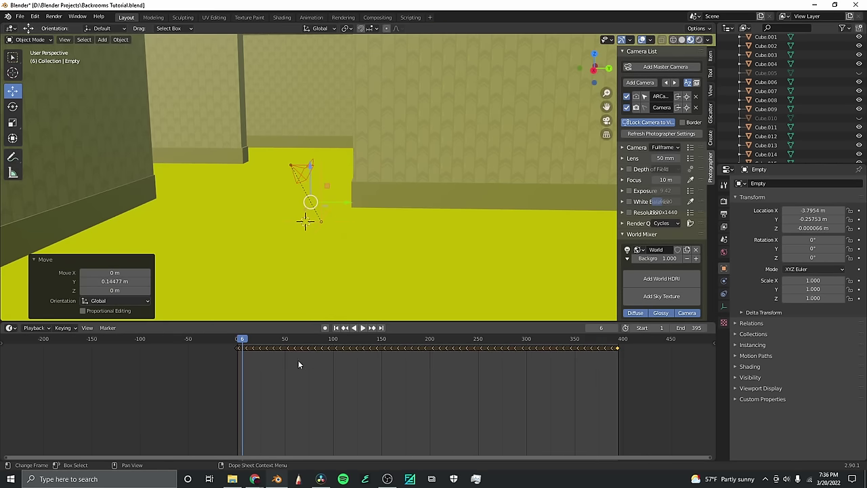
scroll(307, 359, up, 1)
scroll(298, 361, down, 2)
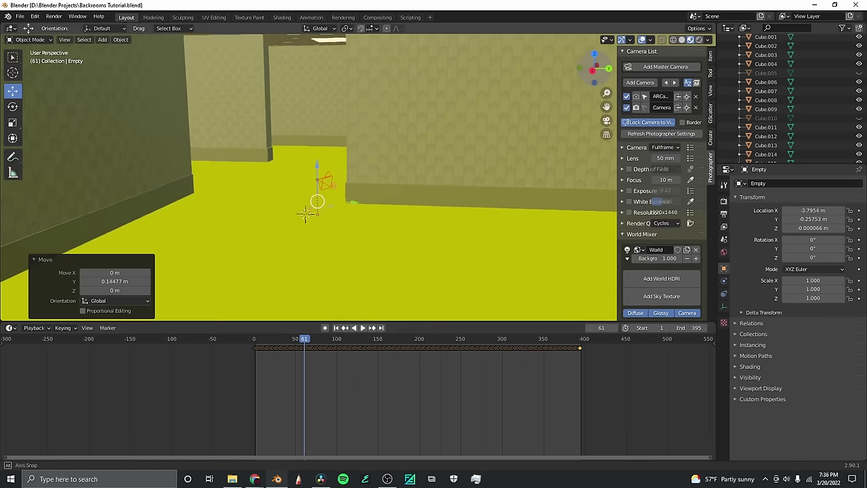
middle_drag(305, 271, 291, 255)
middle_drag(380, 183, 392, 165)
middle_drag(349, 198, 357, 197)
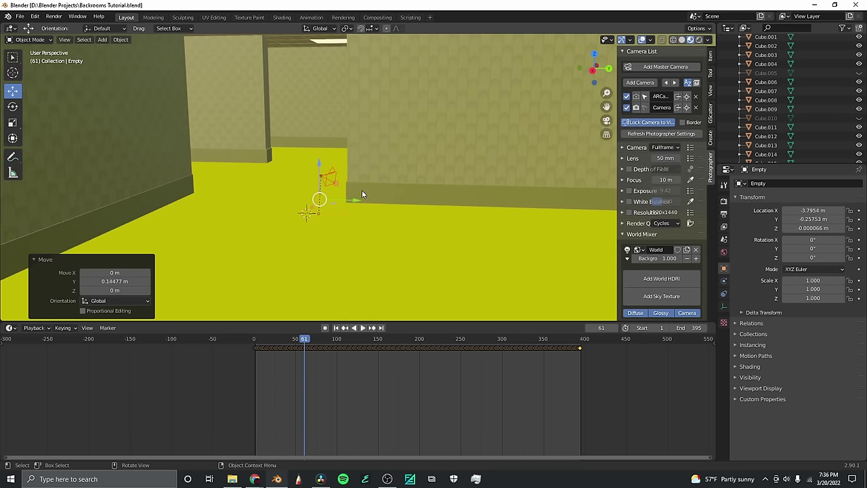
key(s)
click(358, 208)
scroll(359, 209, down, 4)
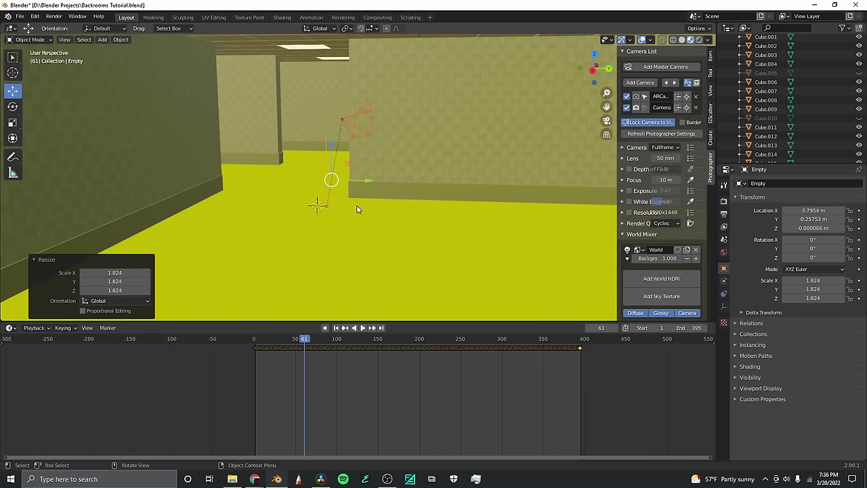
Play the animation, check the active camera's view, and return to the perspective view near the start of the timeline.
key(space)
click(606, 121)
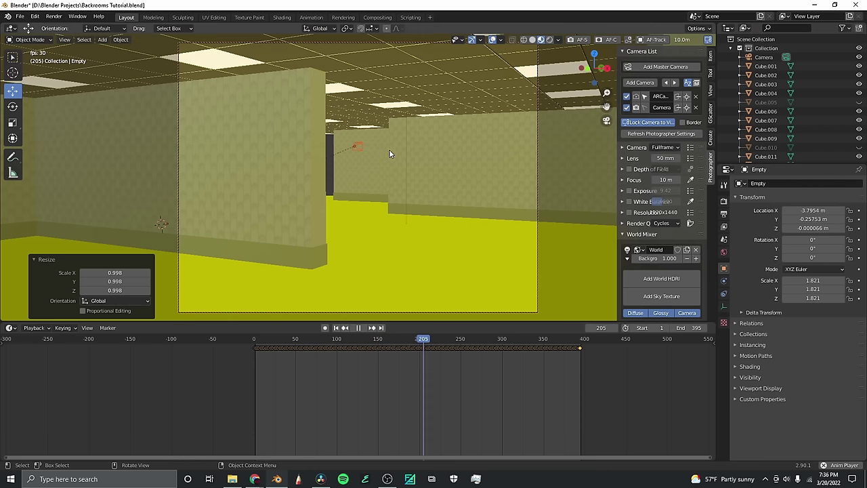
key(space)
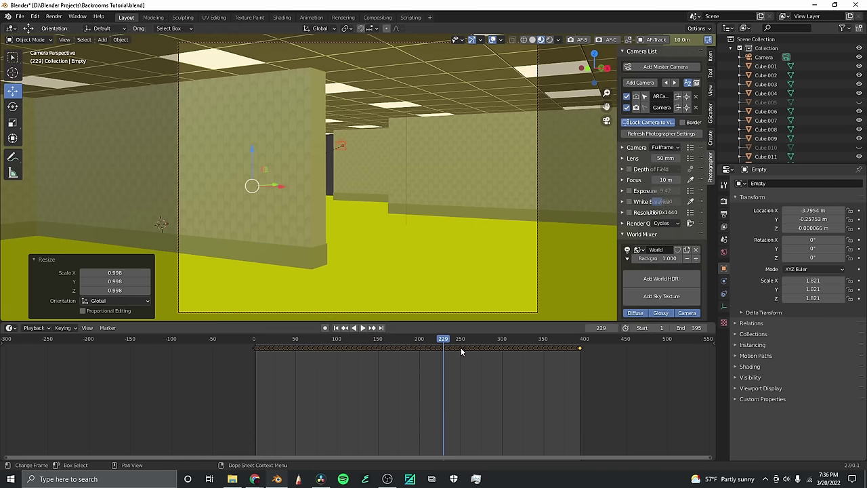
drag(443, 341, 270, 339)
key(space)
key(Escape)
key(KP_0)
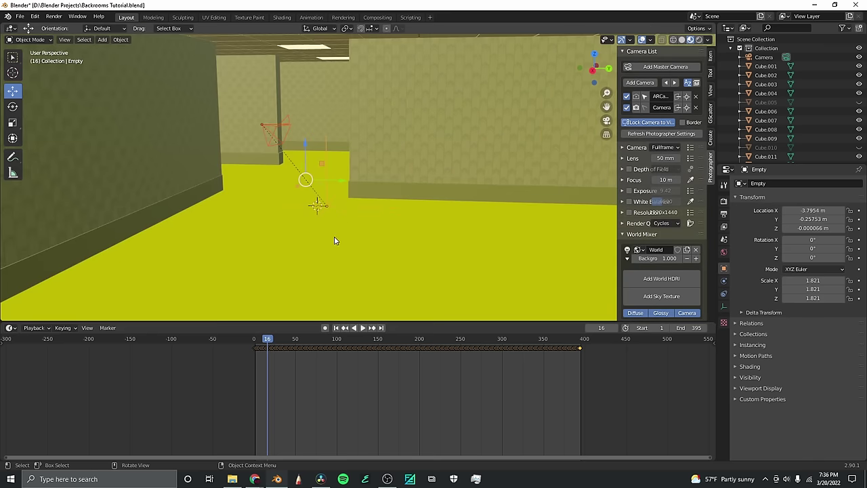
Add a timeline marker at frame 1.
scroll(249, 353, up, 5)
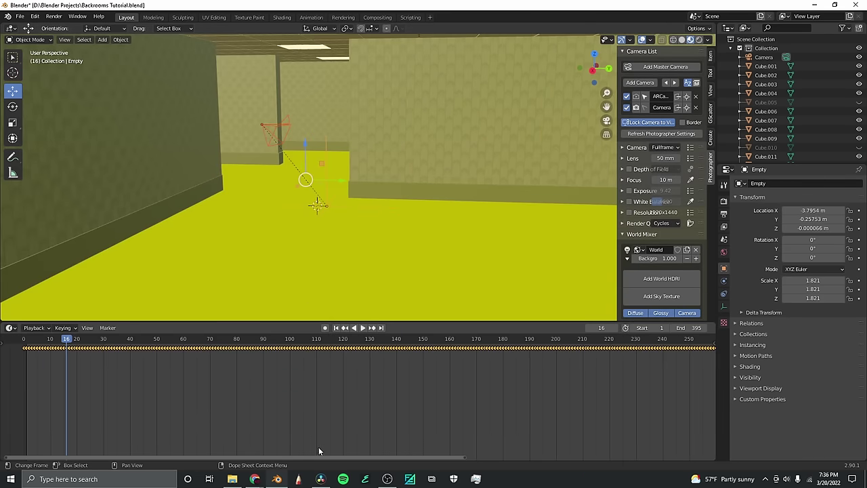
drag(296, 458, 164, 436)
drag(260, 342, 236, 342)
click(108, 328)
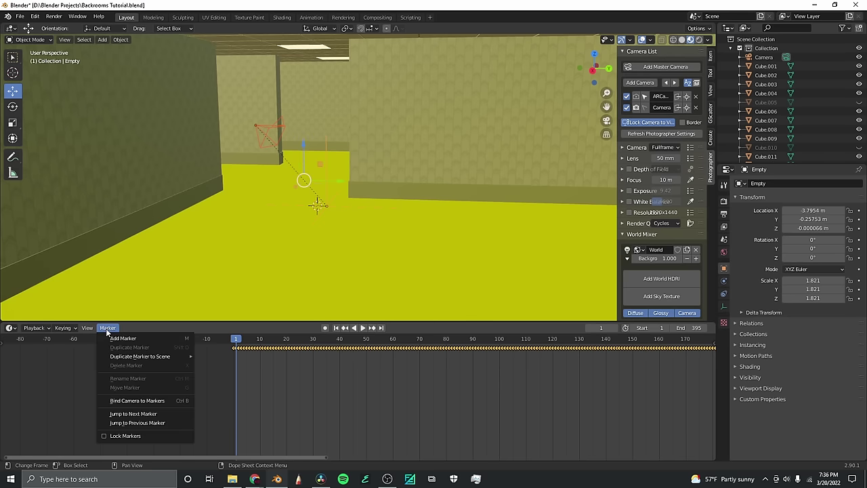
click(122, 339)
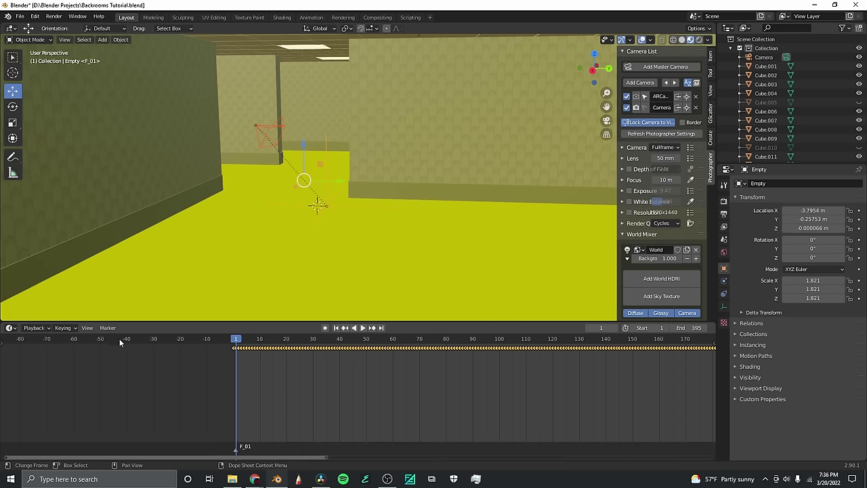
Select the ARCamera and bind it to the marker at frame 1.
click(258, 200)
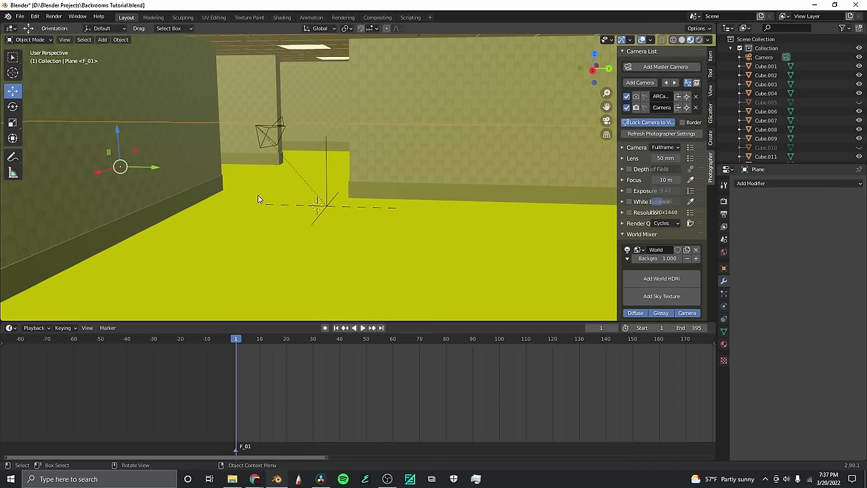
click(266, 133)
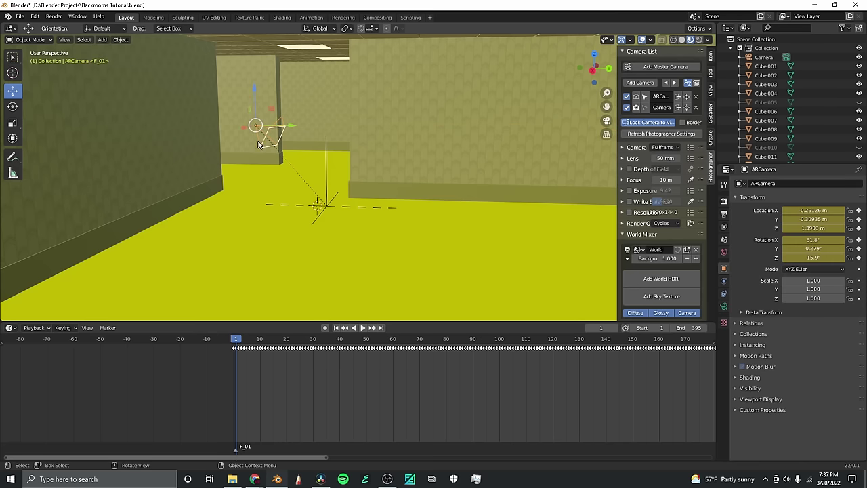
click(108, 328)
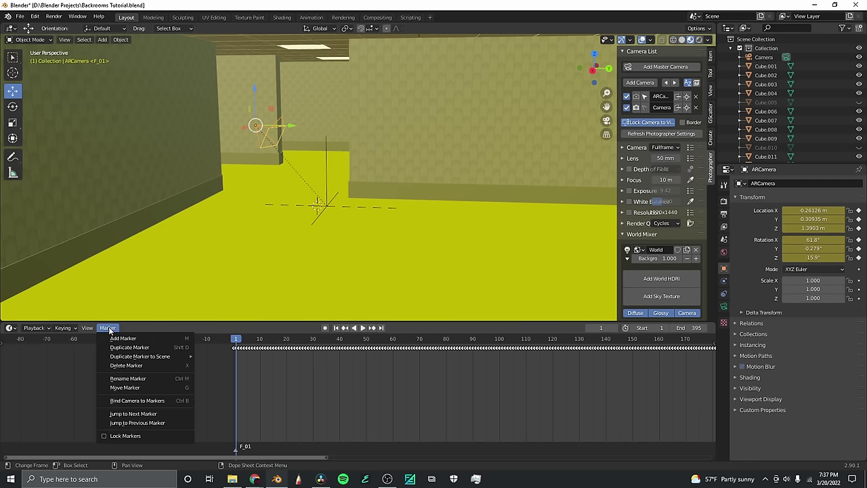
click(128, 400)
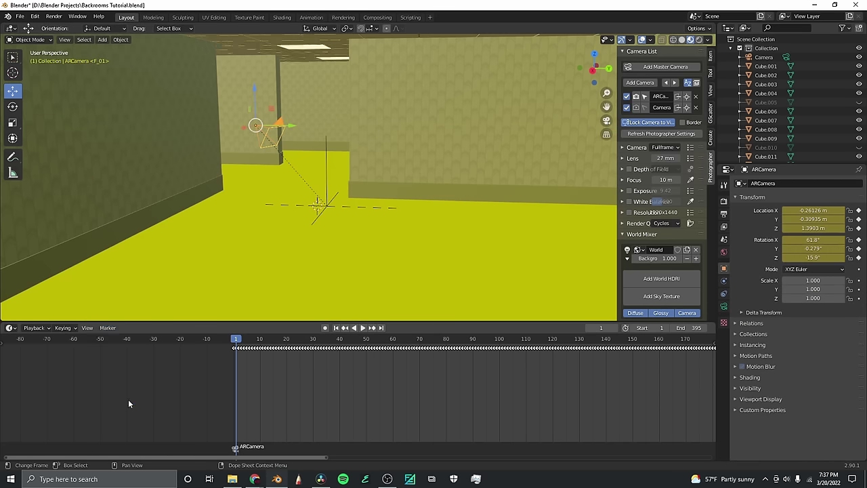
Play the animation and, looking through the active camera at frame 291, rotate the empty about the global Z axis.
click(607, 120)
key(space)
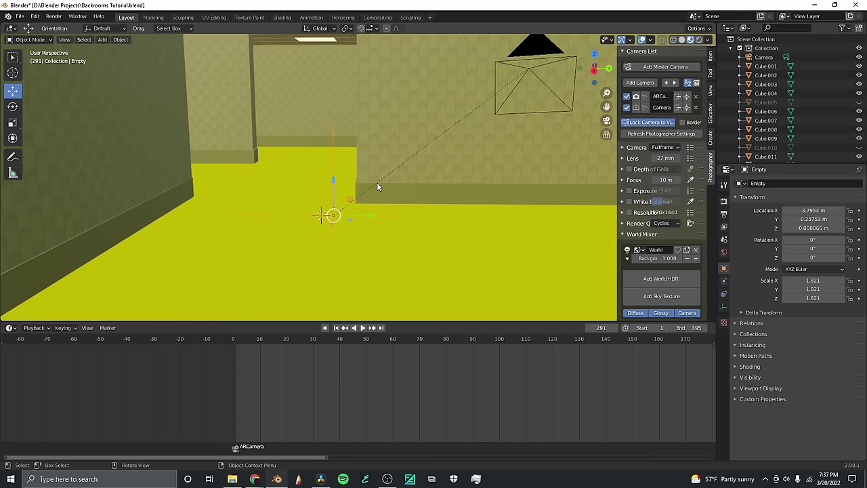
key(KP_0)
key(r)
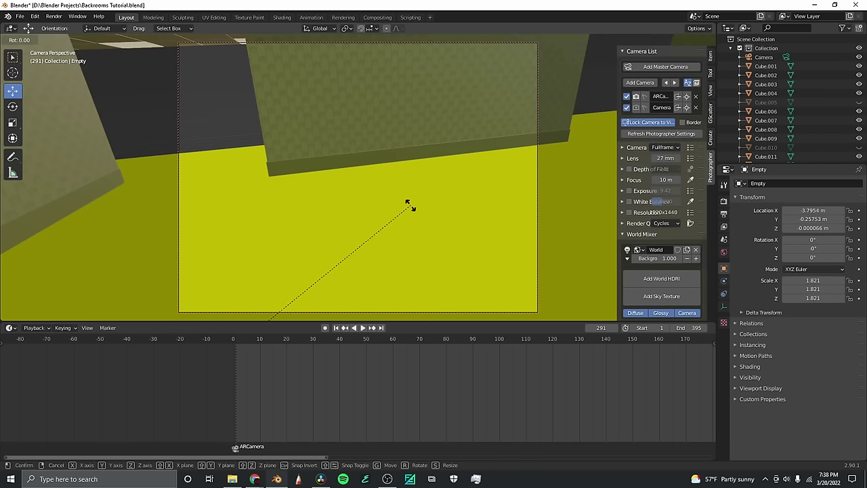
key(z)
click(616, 307)
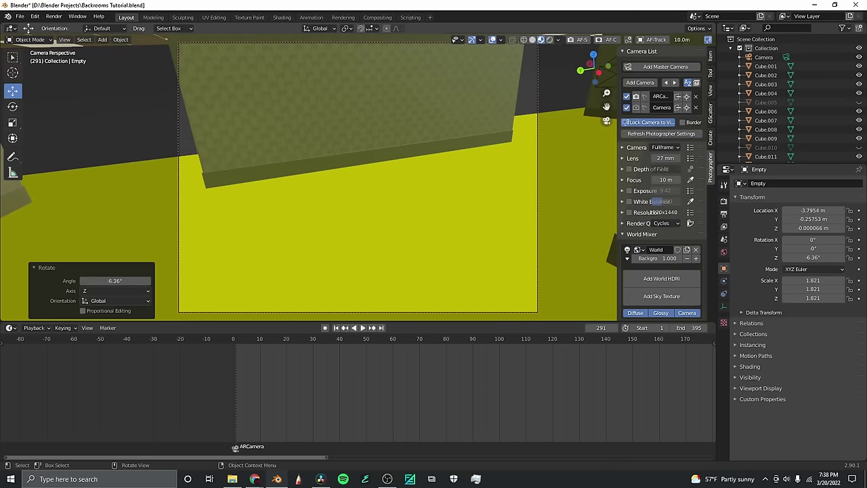
drag(113, 282, 246, 282)
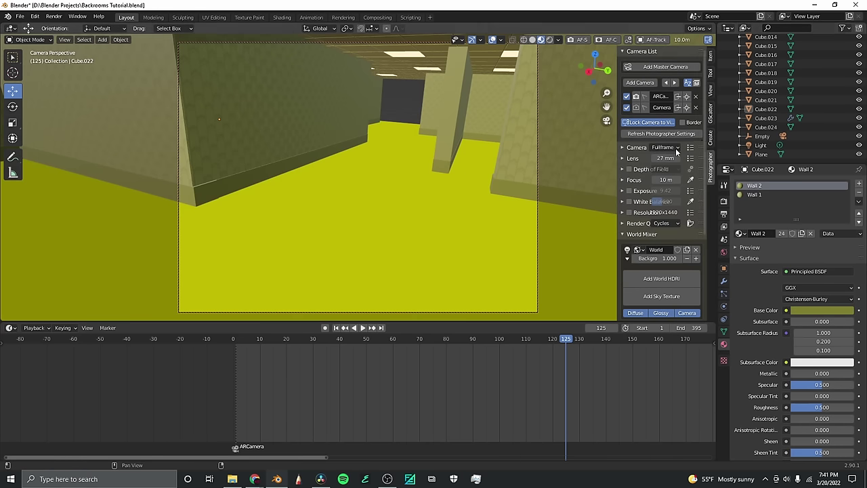
Clear the ARCamera's focal length keyframes, set its focal length to 50.76 mm, and play the shot to check it.
click(783, 137)
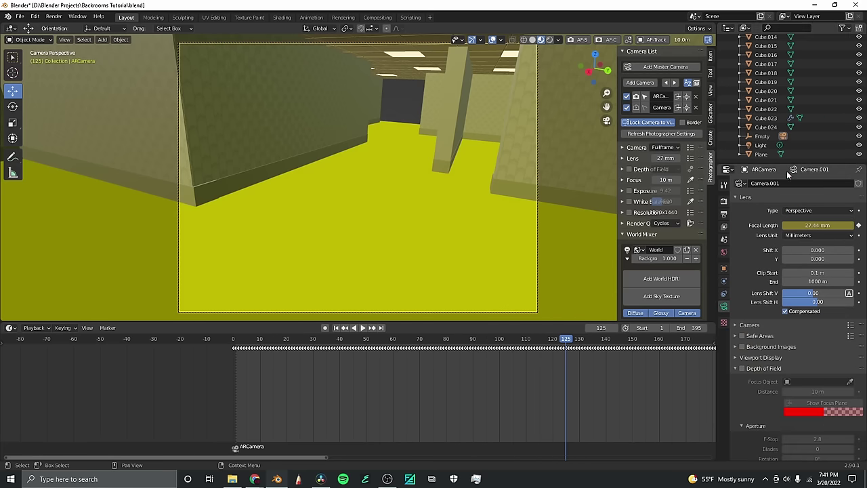
right_click(827, 225)
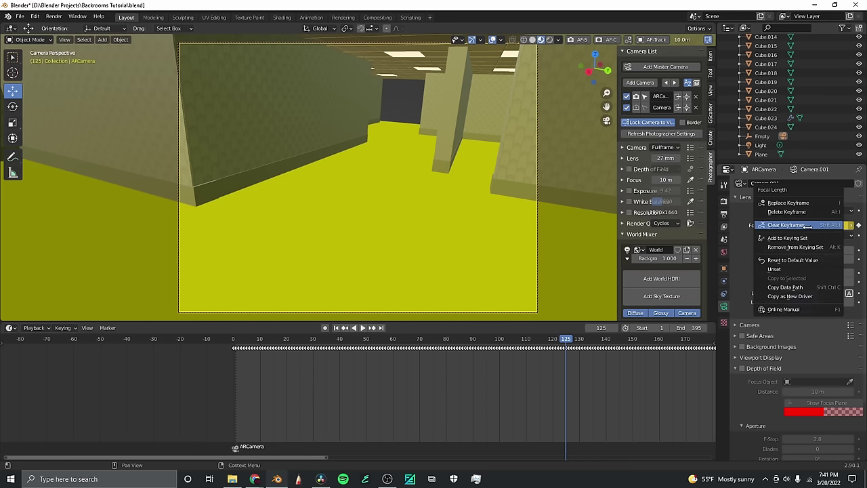
click(808, 226)
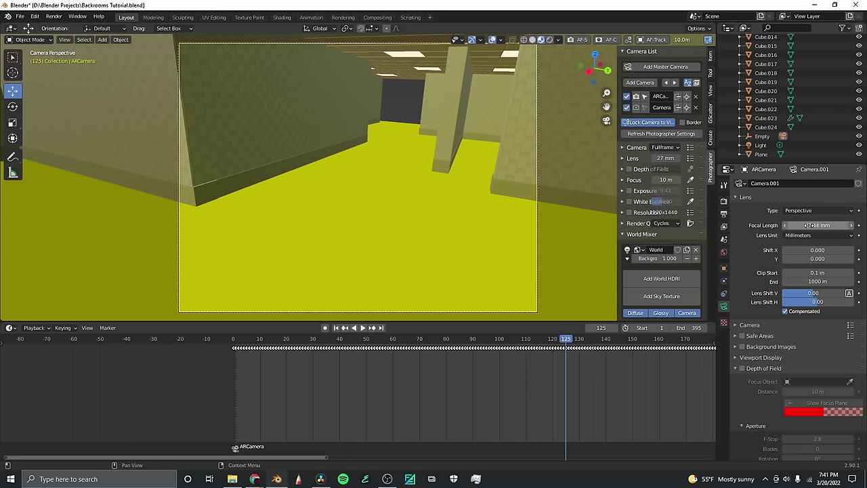
click(808, 225)
text(50.76)
key(Return)
key(space)
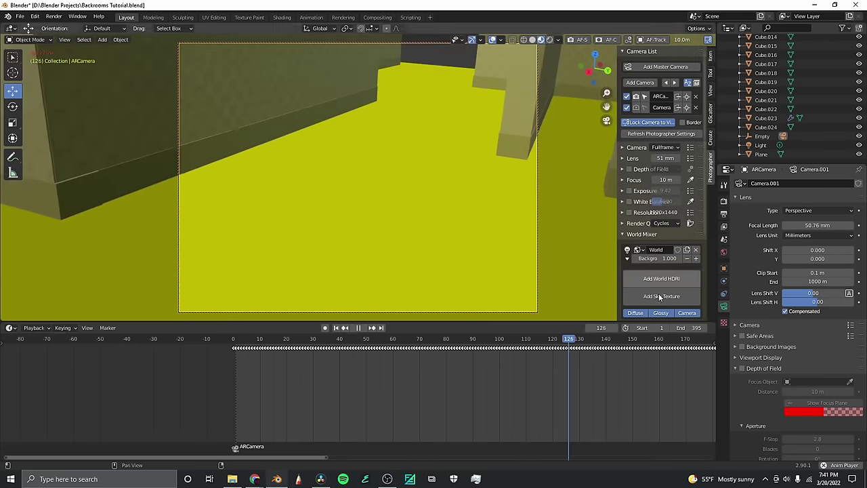
click(285, 342)
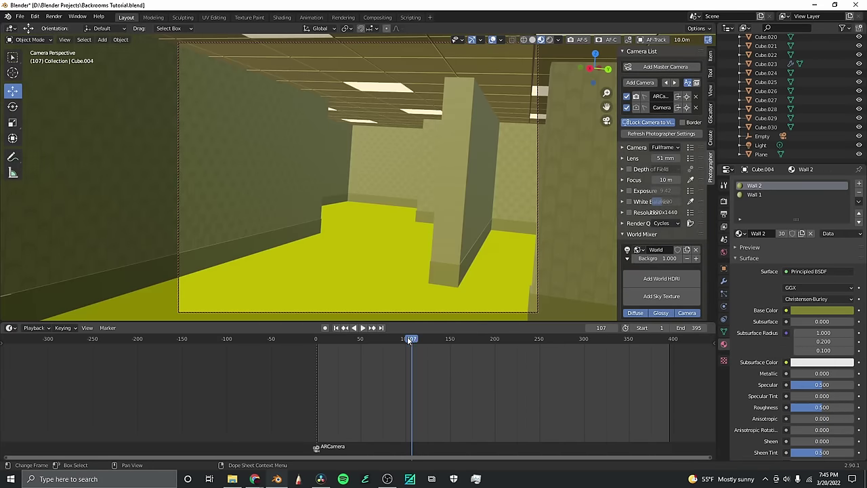
Set the render resolution to 640 × 480 px and play back the camera move around frame 110.
drag(404, 336, 414, 341)
click(723, 226)
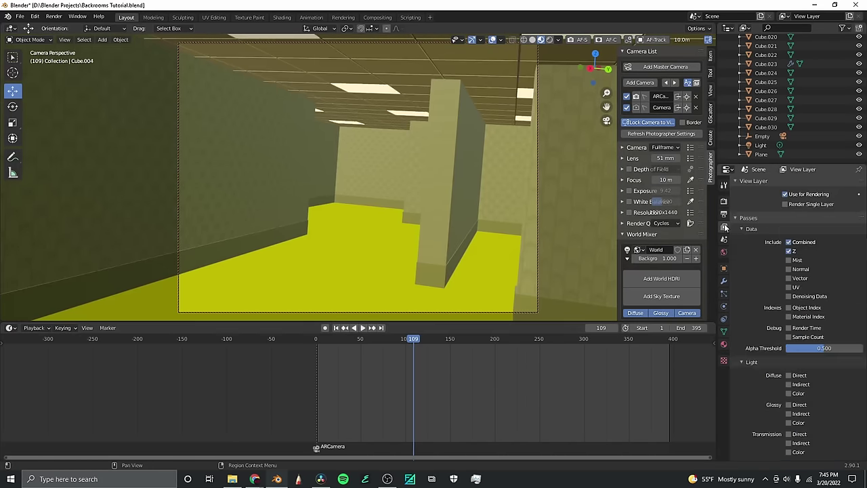
click(723, 214)
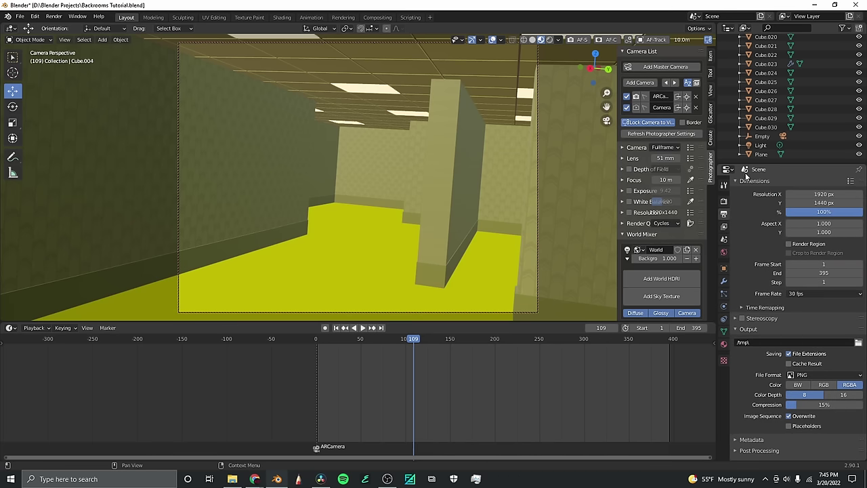
click(811, 196)
text(640)
key(Tab)
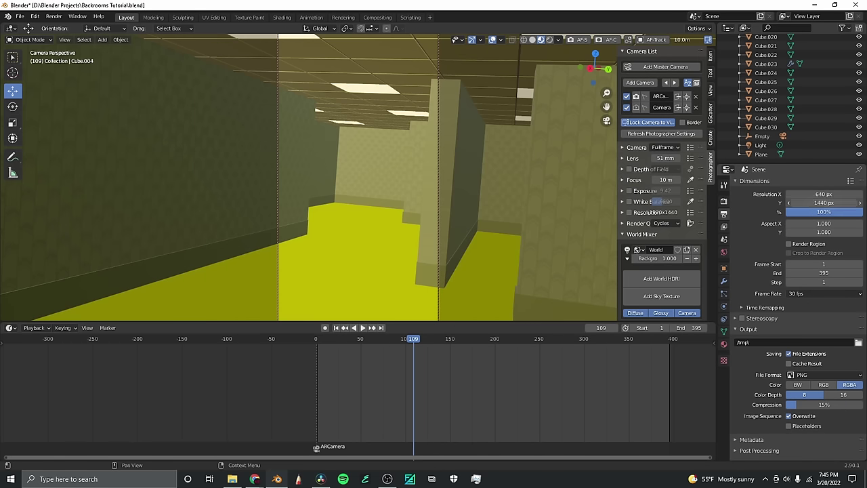
text(48)
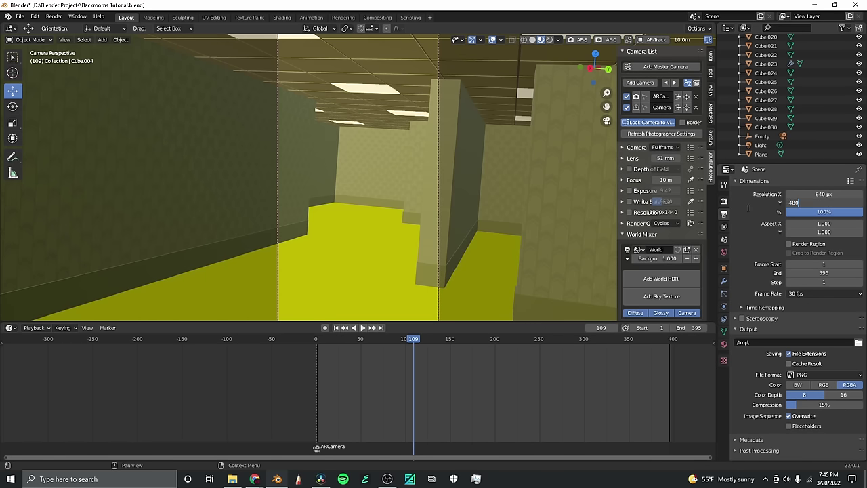
text(0)
key(Return)
key(space)
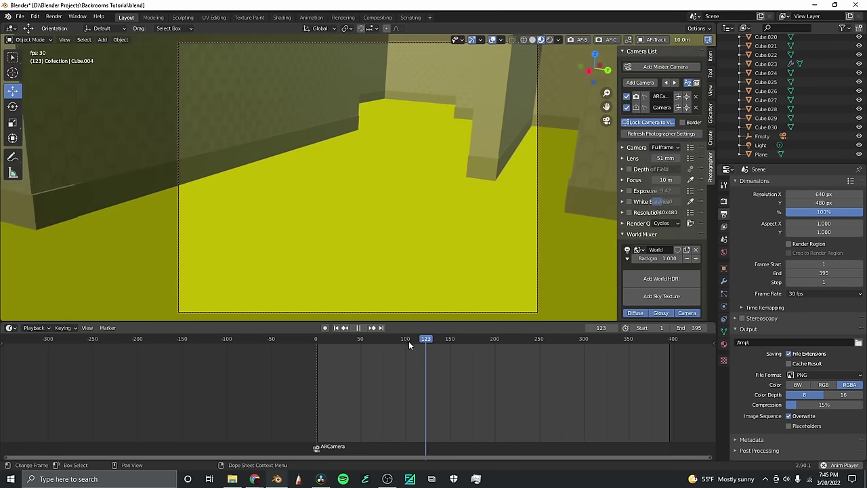
mouse_move(404, 339)
mouse_down()
mouse_move(330, 340)
mouse_move(395, 339)
mouse_up()
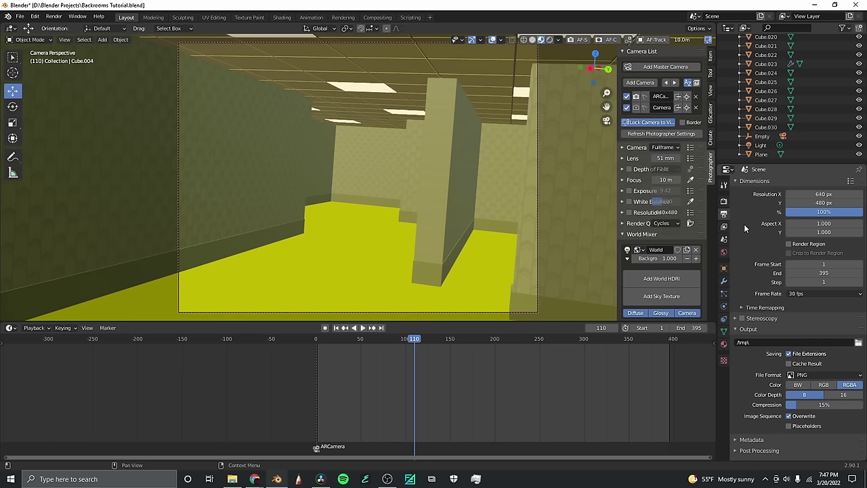
Enable motion blur for the render and save the file.
click(724, 202)
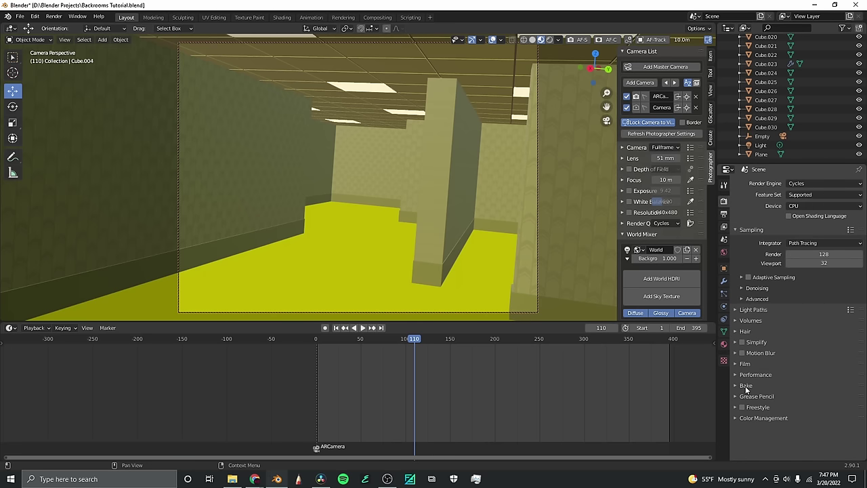
click(743, 354)
click(724, 213)
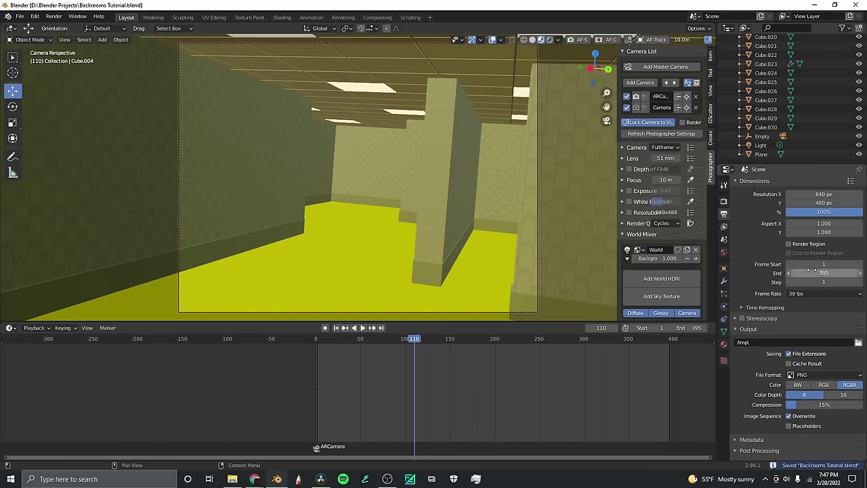
key(ctrl+s)
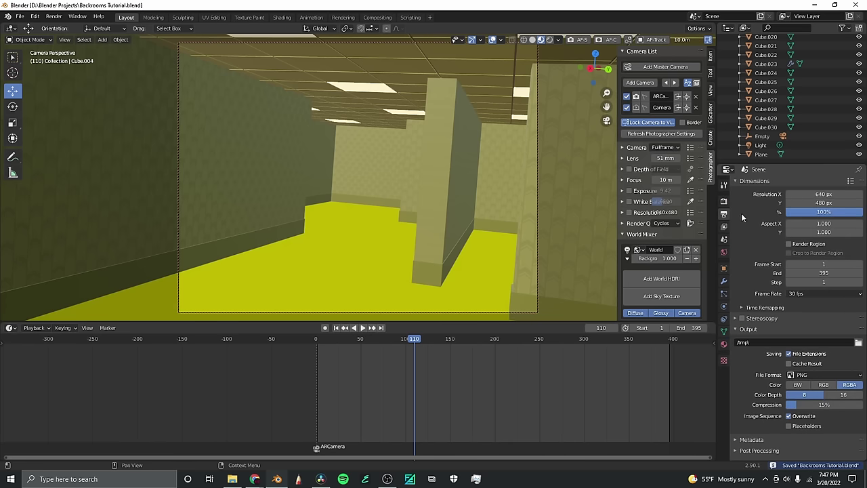
Enable nodes in the compositor and move the Render Layers node farther from the Composite node.
click(378, 17)
click(99, 29)
scroll(358, 194, up, 2)
drag(294, 116, 200, 121)
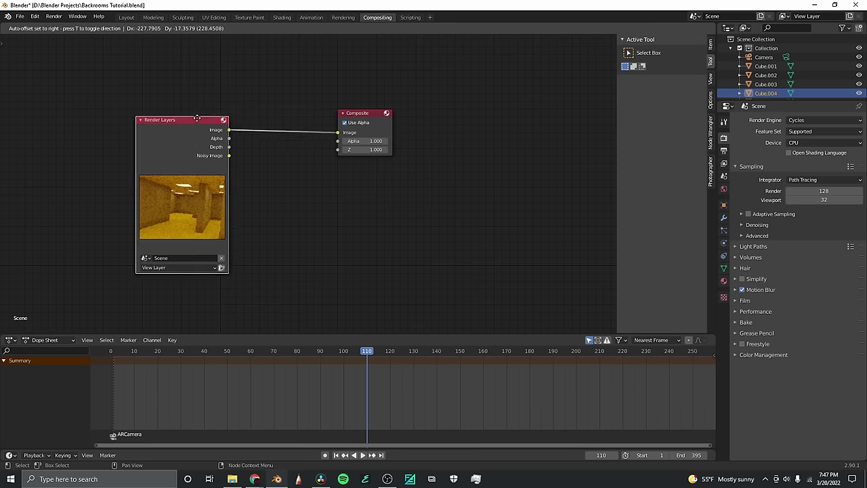
Insert a Glare node on the link between the Render Layers and Composite nodes.
click(67, 29)
text(gla)
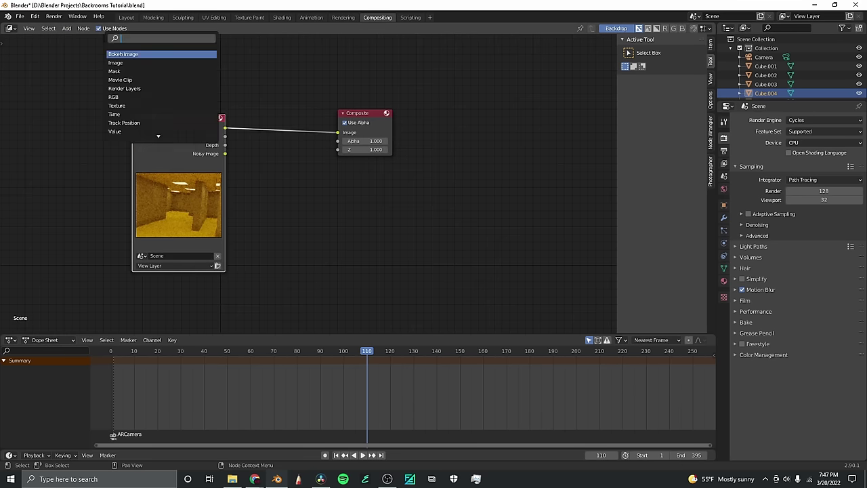
key(Return)
click(304, 126)
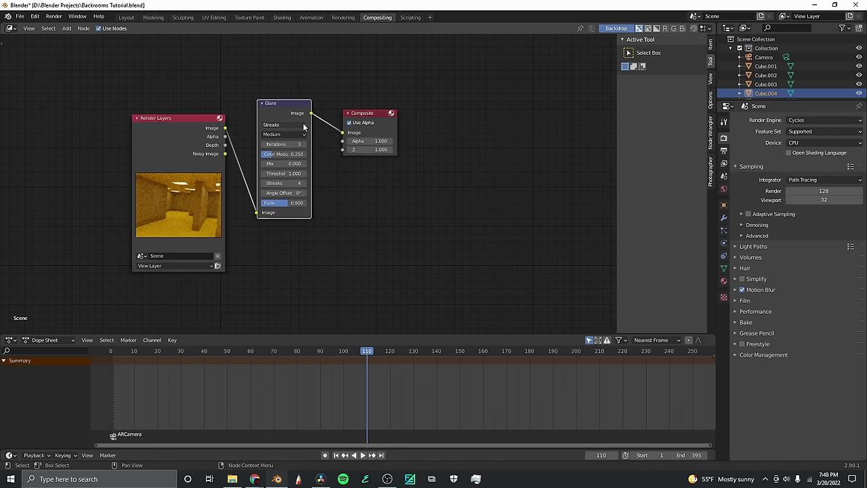
scroll(351, 87, down, 1)
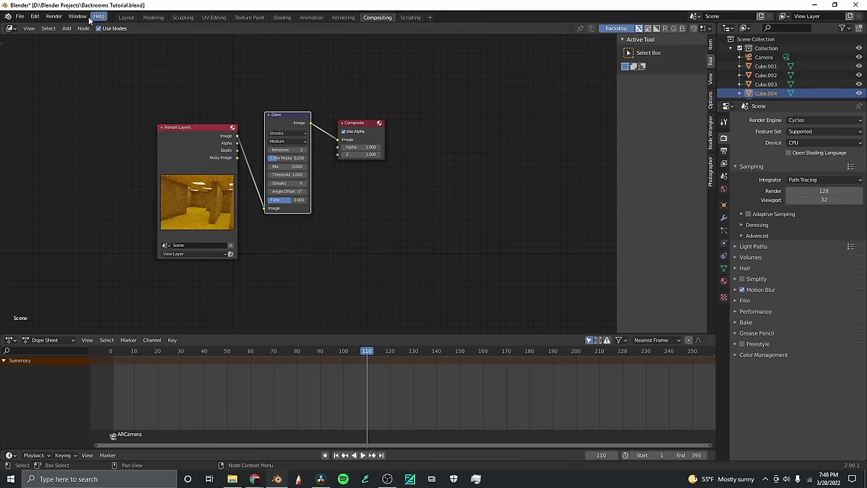
Add a Viewer node and connect the Glare node's image output to it.
click(67, 28)
click(81, 39)
text(vi)
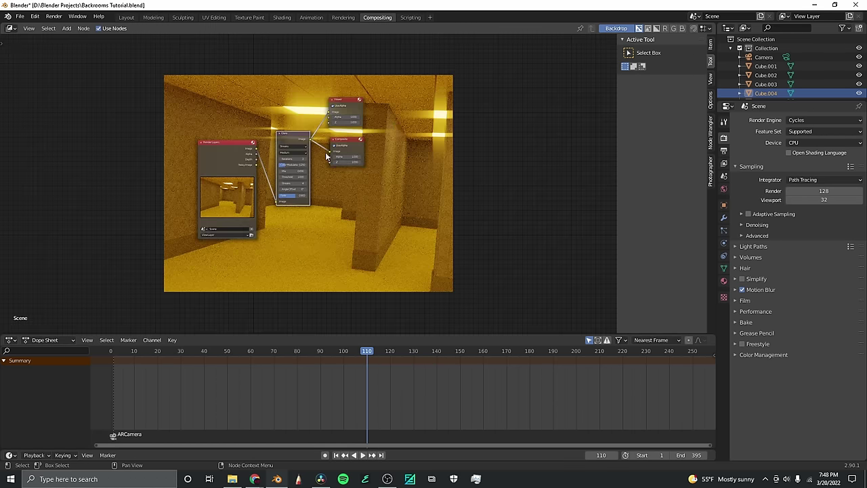
scroll(303, 158, up, 2)
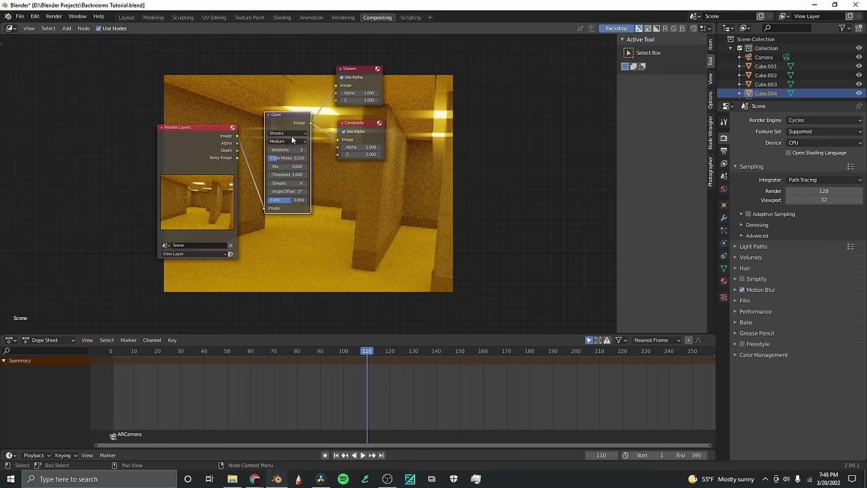
Set the Glare node's type to Fog Glow.
click(286, 135)
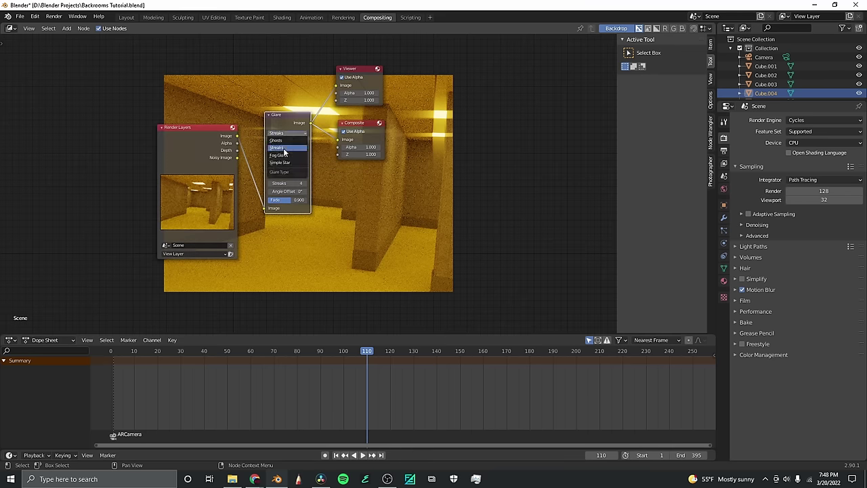
click(284, 157)
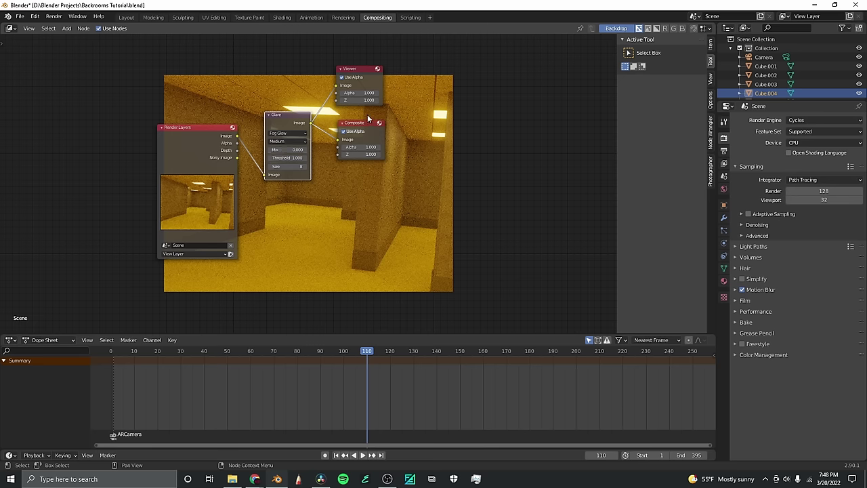
scroll(340, 115, down, 1)
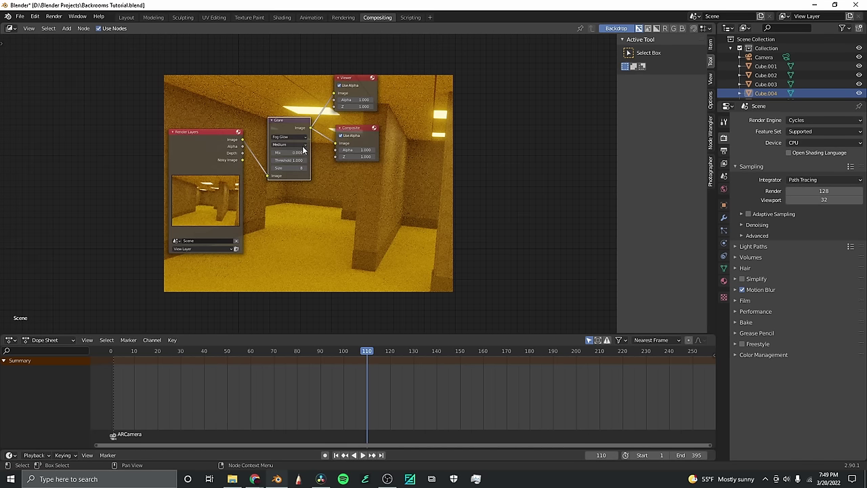
scroll(318, 165, down, 2)
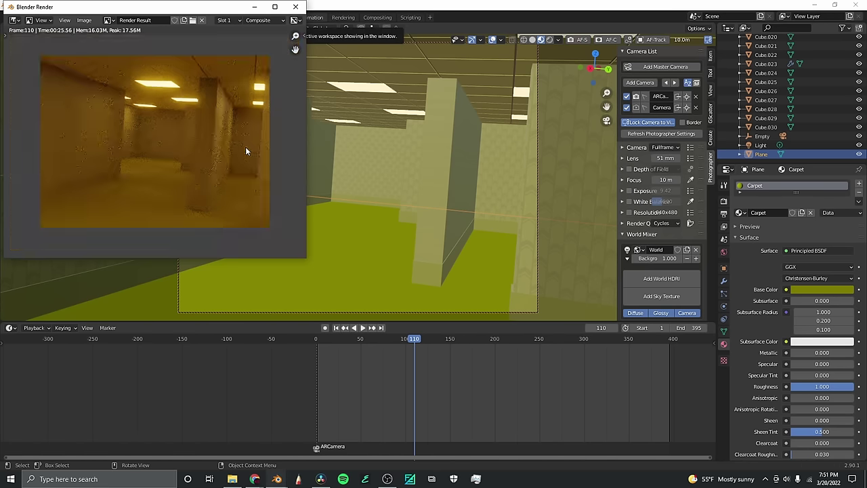
Inspect the existing render, enable render denoising with the NLM denoiser, and render frame 110 again.
drag(233, 9, 435, 63)
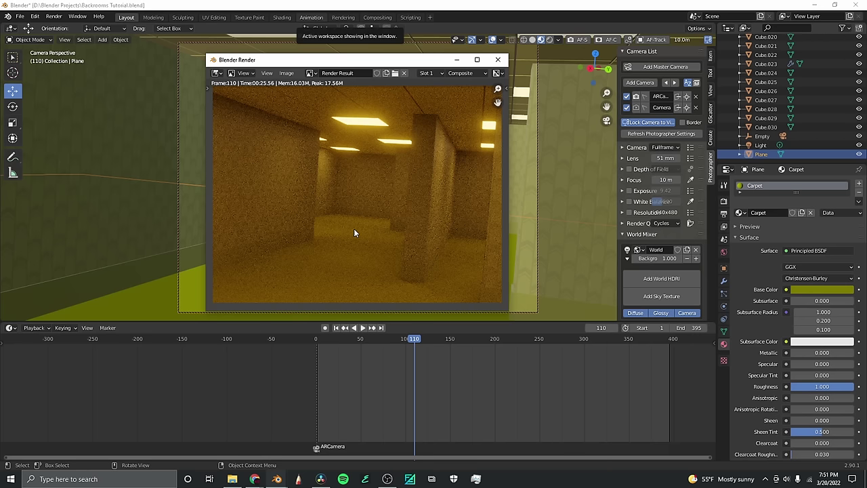
click(723, 202)
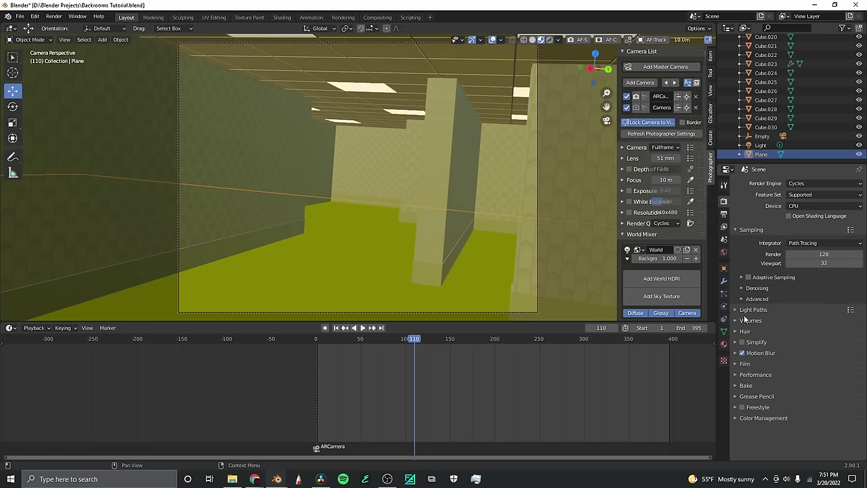
click(743, 289)
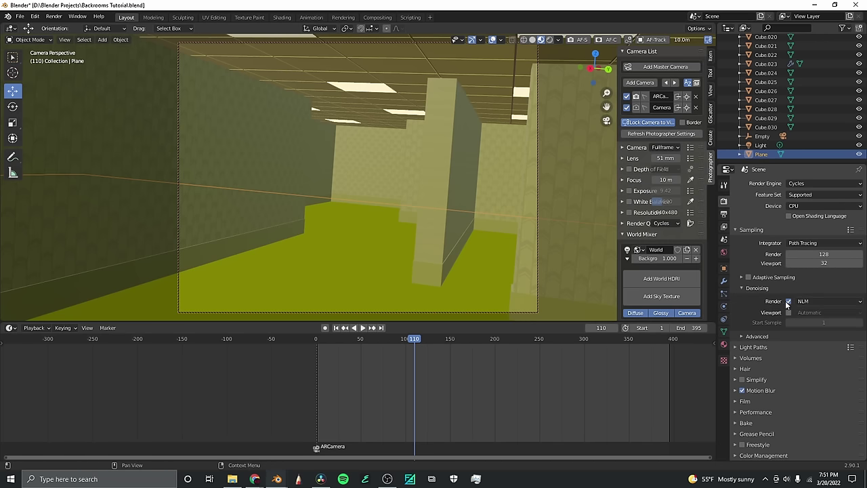
click(809, 301)
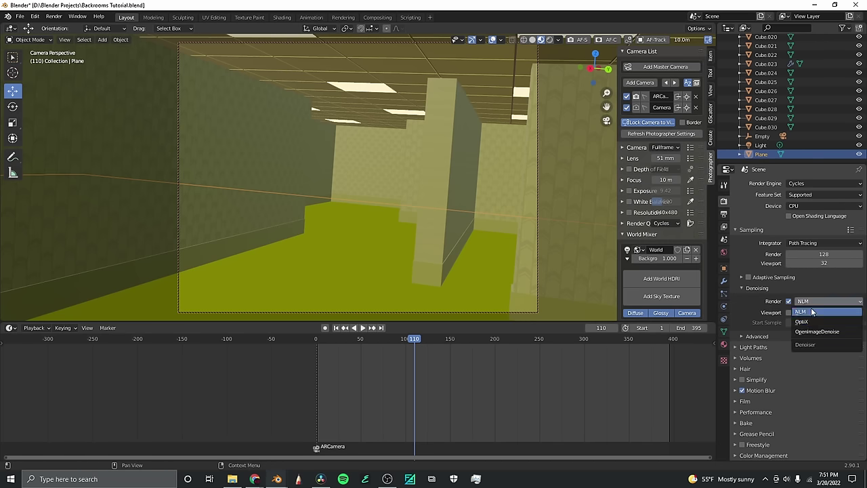
click(809, 311)
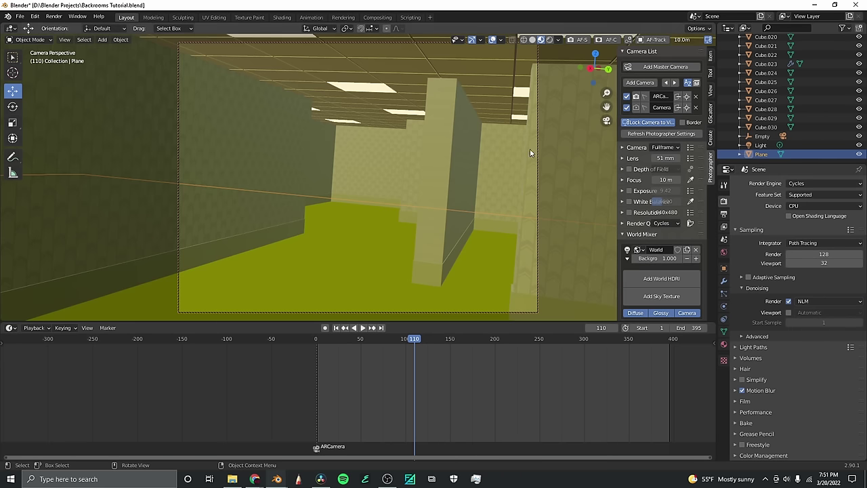
click(810, 302)
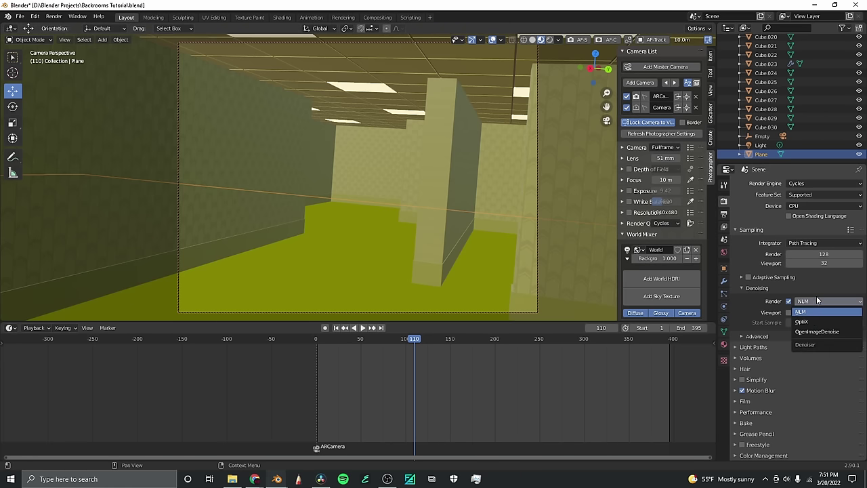
click(54, 16)
click(68, 26)
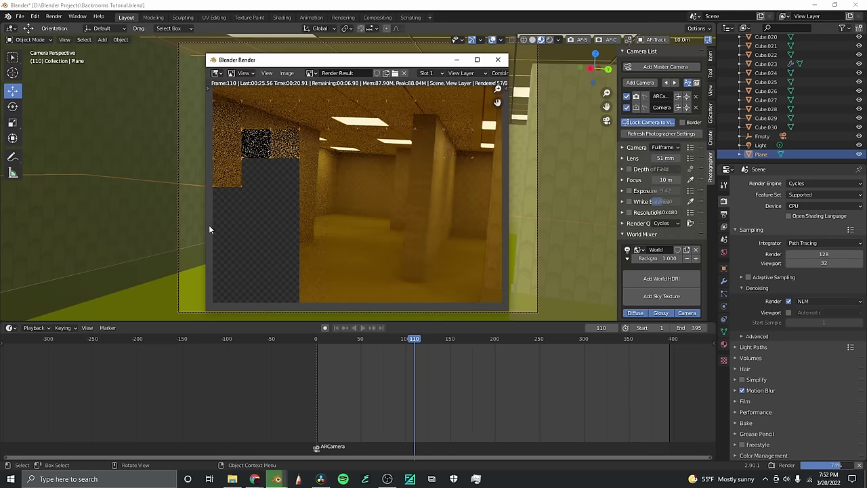
Play the camera animation briefly from frame 110, and set the PNG output's color mode to RGB.
scroll(210, 225, down, 2)
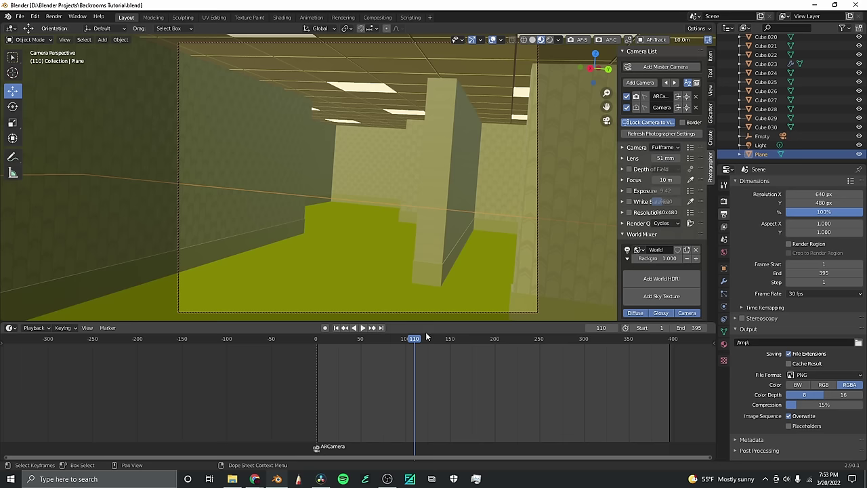
mouse_move(427, 337)
mouse_down()
mouse_move(383, 339)
mouse_move(415, 343)
mouse_up()
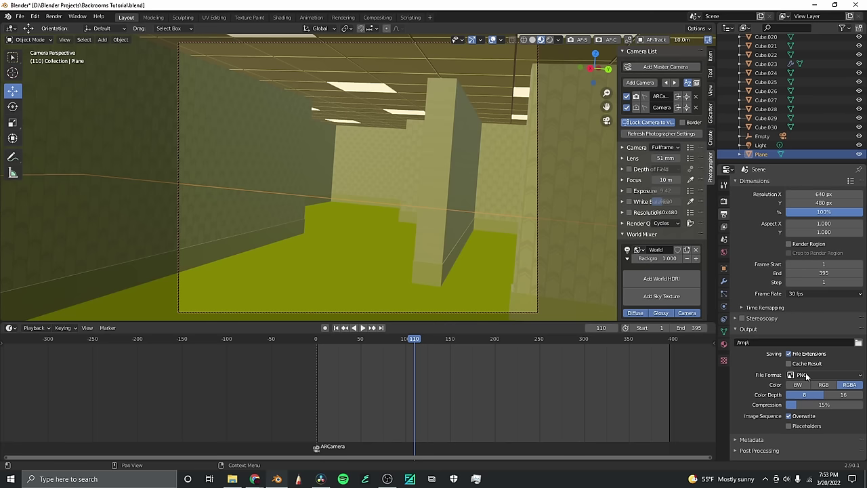
key(space)
key(space)
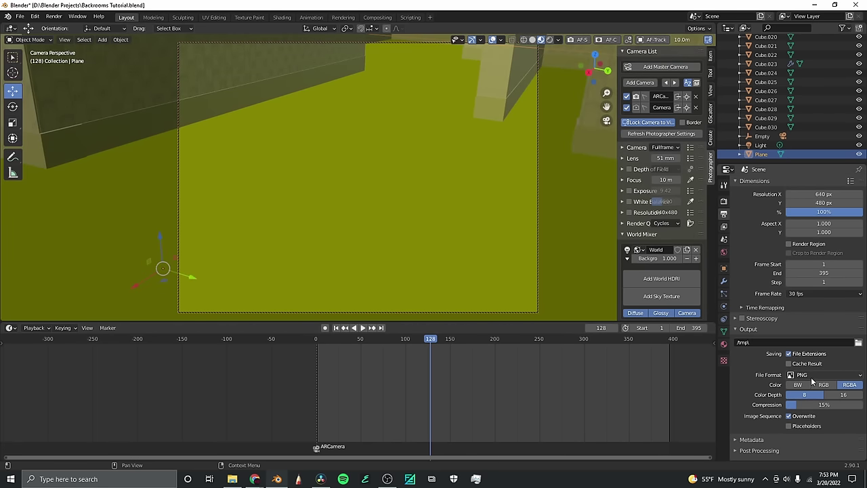
click(824, 385)
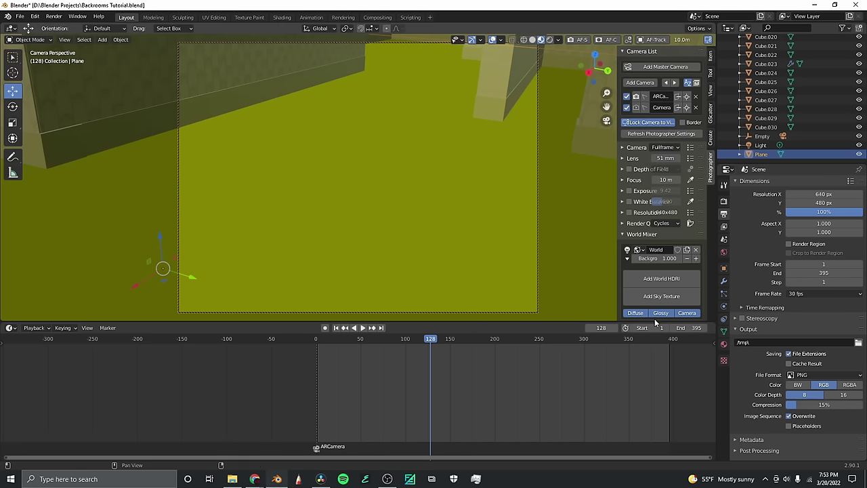
Try AVI JPEG as the output file format and raise its quality.
click(816, 377)
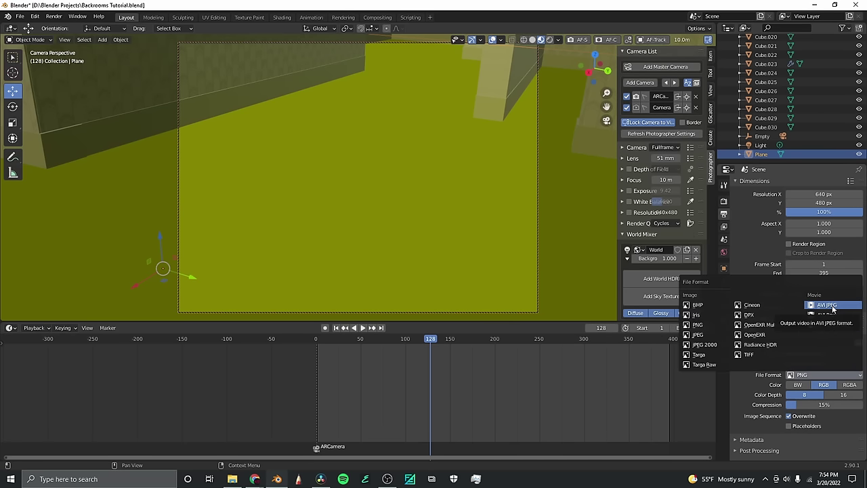
click(834, 309)
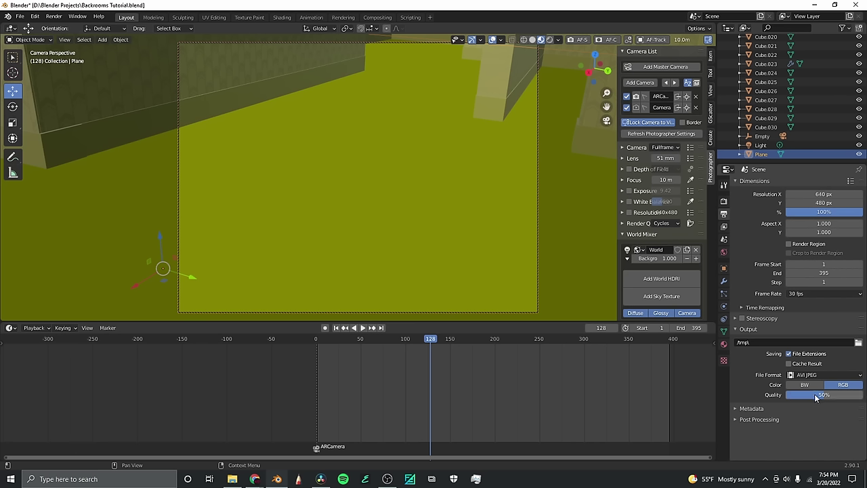
drag(817, 397, 857, 394)
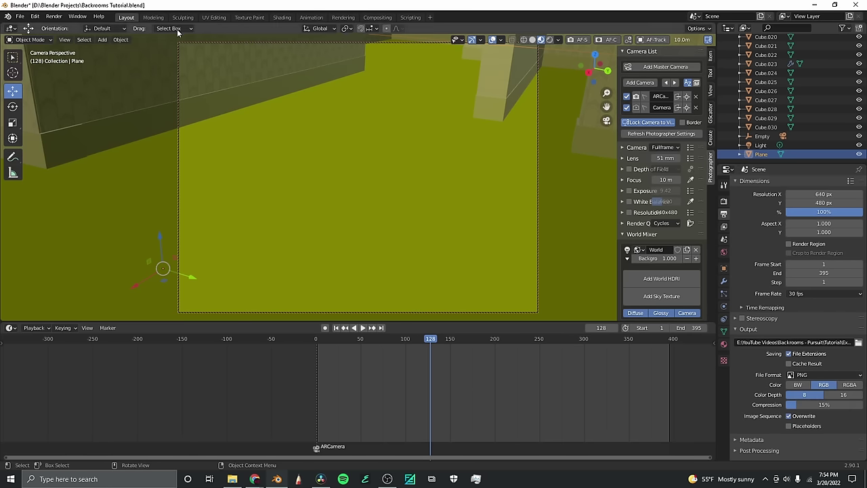
Start rendering the full animation as a PNG sequence.
click(55, 16)
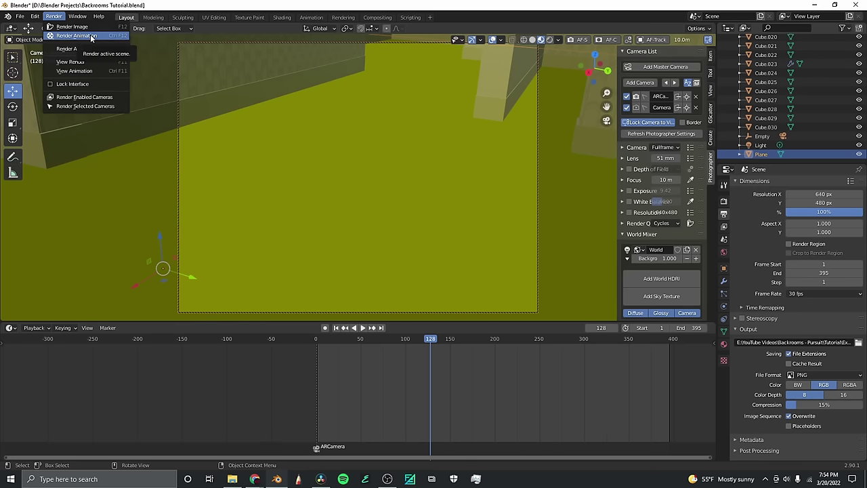